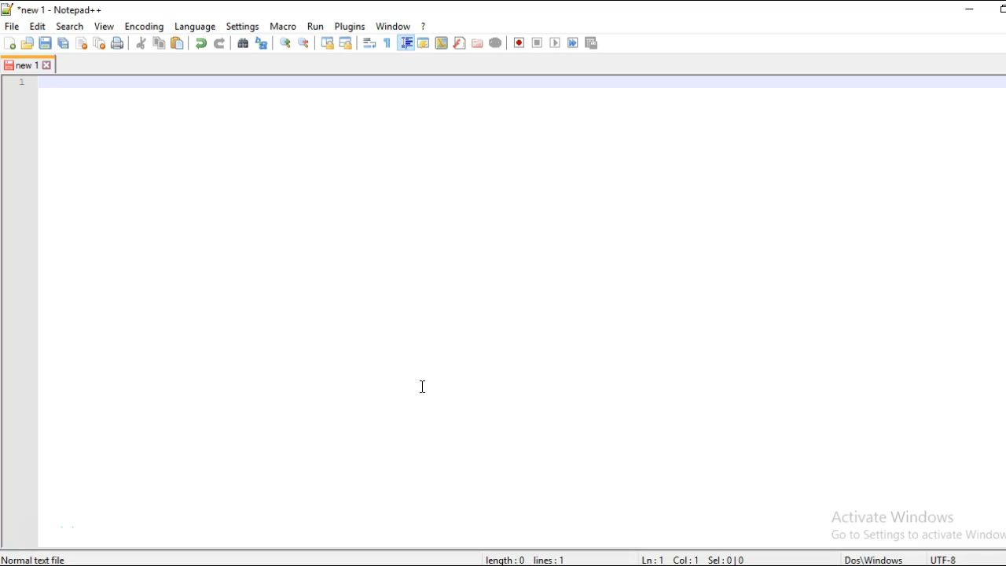
Step: Paste the title 'Spring Boot Hello World Application' into the note and switch to Chrome
{"action": "type", "text": "Spring Boot Hello World Application"}
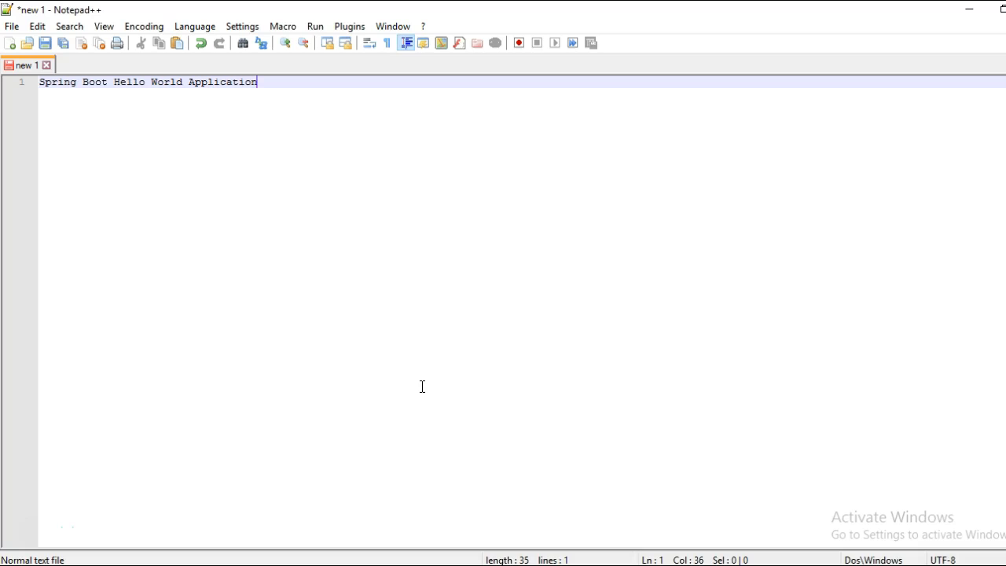
{"action": "key", "text": "alt+Tab"}
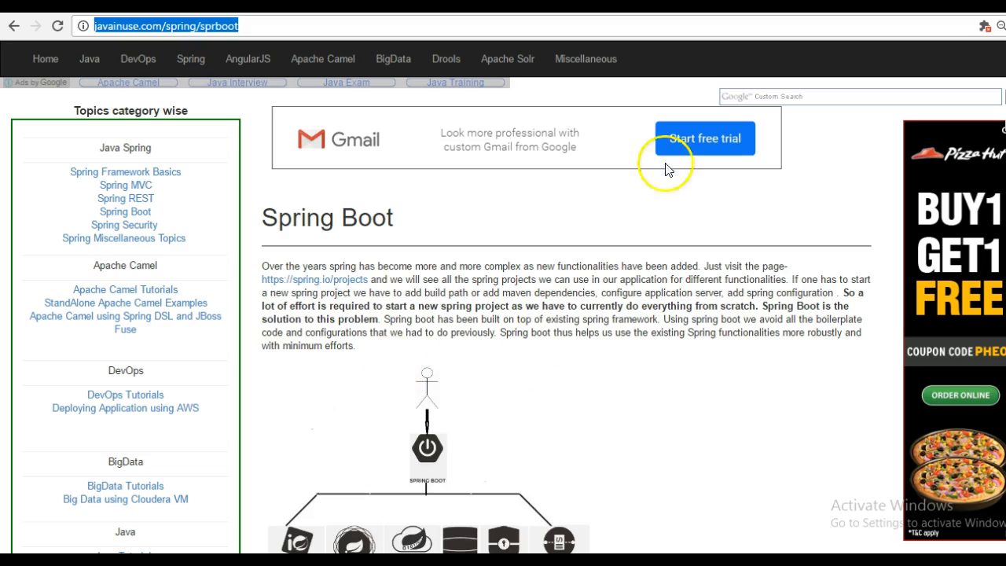
Step: Select the javainuse page address and highlight the passage on Spring growing more complex
{"action": "left_click", "coordinate": [163, 26]}
{"action": "triple_click", "coordinate": [254, 29]}
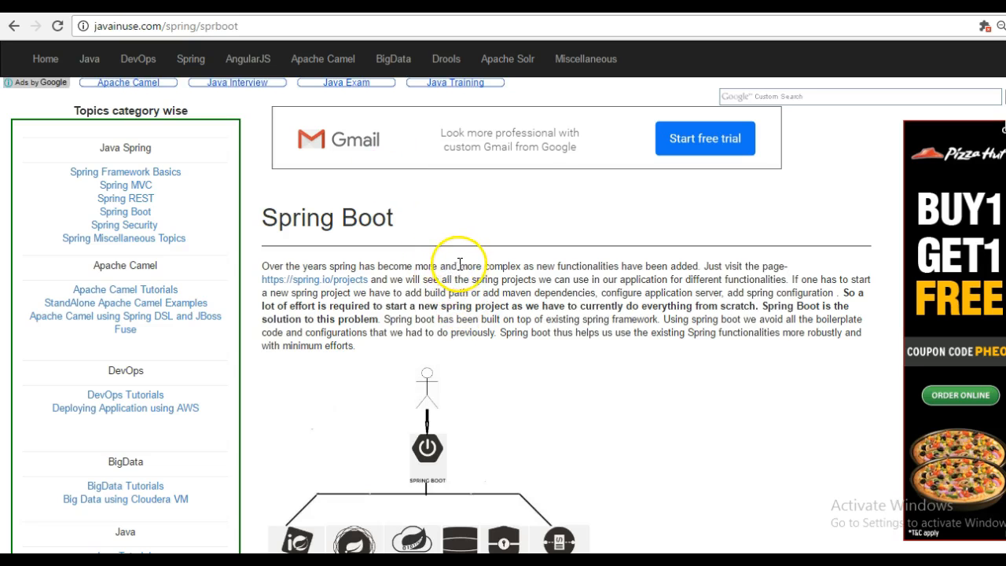
{"action": "left_click_drag", "start_coordinate": [458, 266], "coordinate": [696, 267]}
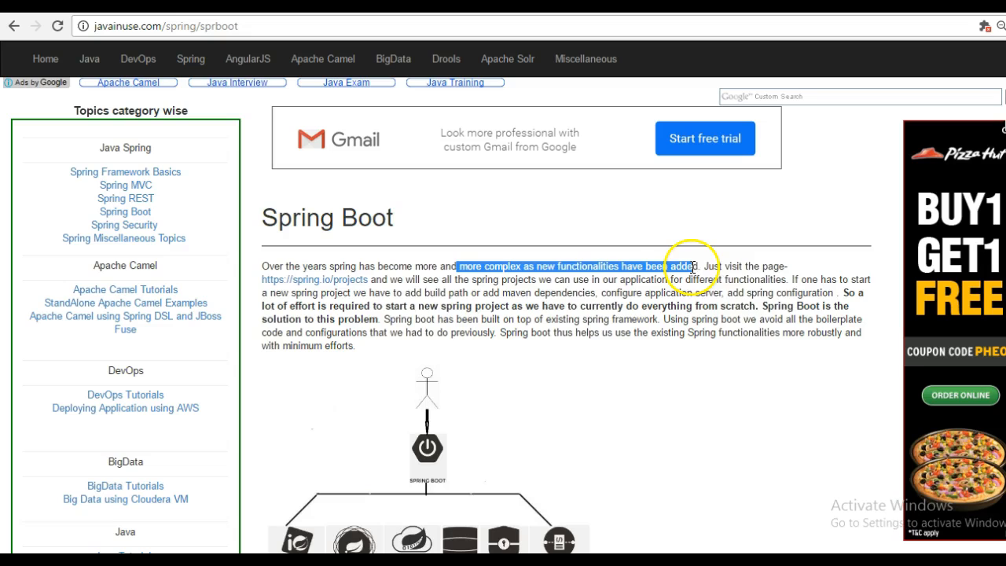
{"action": "right_click", "coordinate": [343, 291]}
{"action": "left_click", "coordinate": [382, 289]}
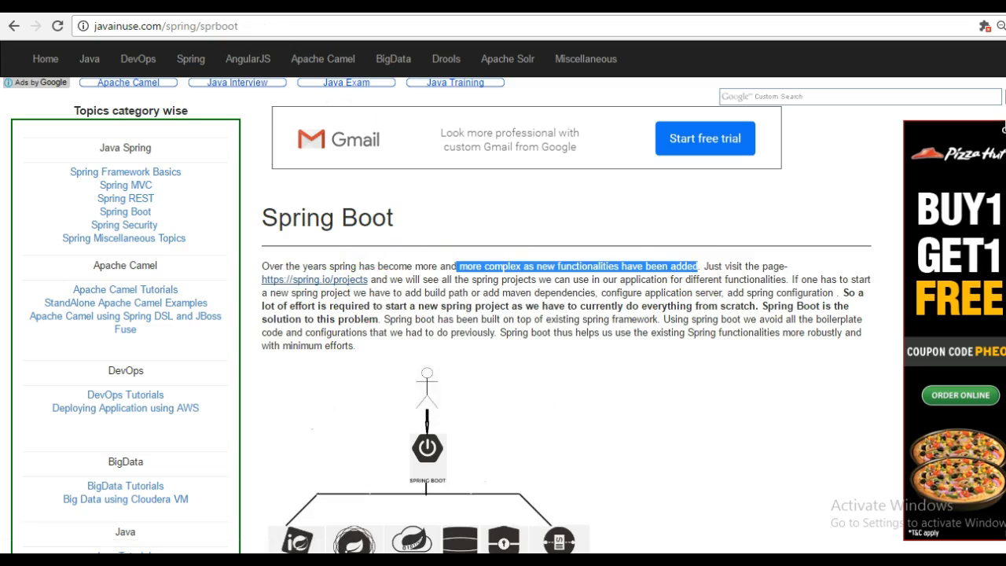
{"action": "scroll", "coordinate": [445, 385], "scroll_direction": "down", "scroll_amount": 1}
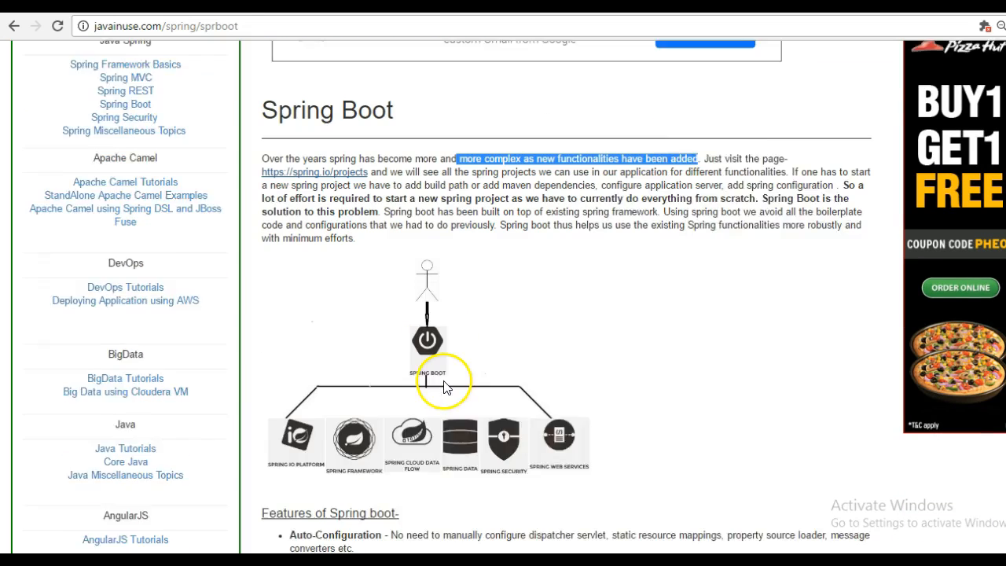
{"action": "scroll", "coordinate": [444, 385], "scroll_direction": "down", "scroll_amount": 1}
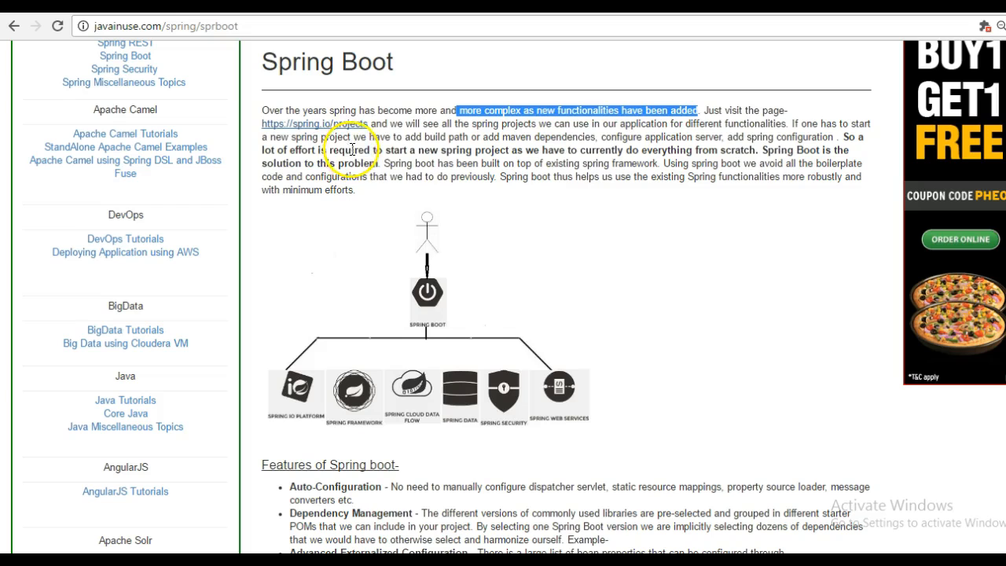
Step: Highlight the phrases on starting a new Spring project with minimum effort, then exit full-screen
{"action": "left_click_drag", "start_coordinate": [330, 149], "coordinate": [508, 151]}
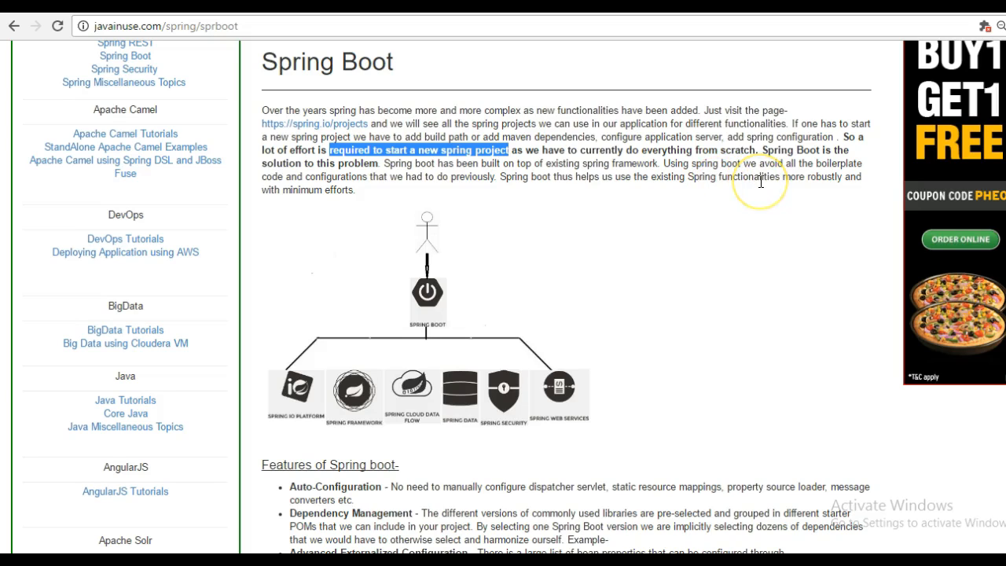
{"action": "left_click_drag", "start_coordinate": [783, 176], "coordinate": [794, 193]}
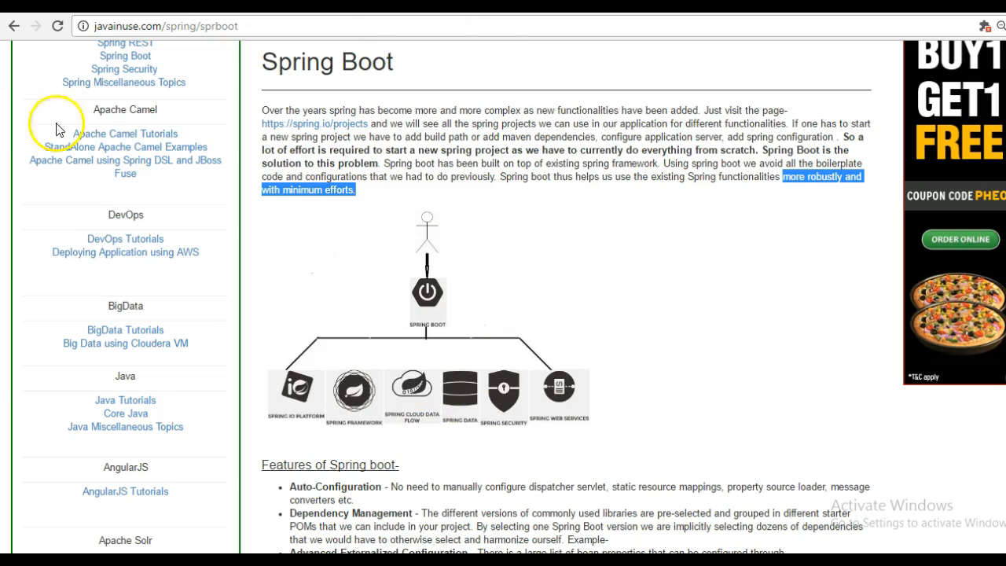
{"action": "key", "text": "F11"}
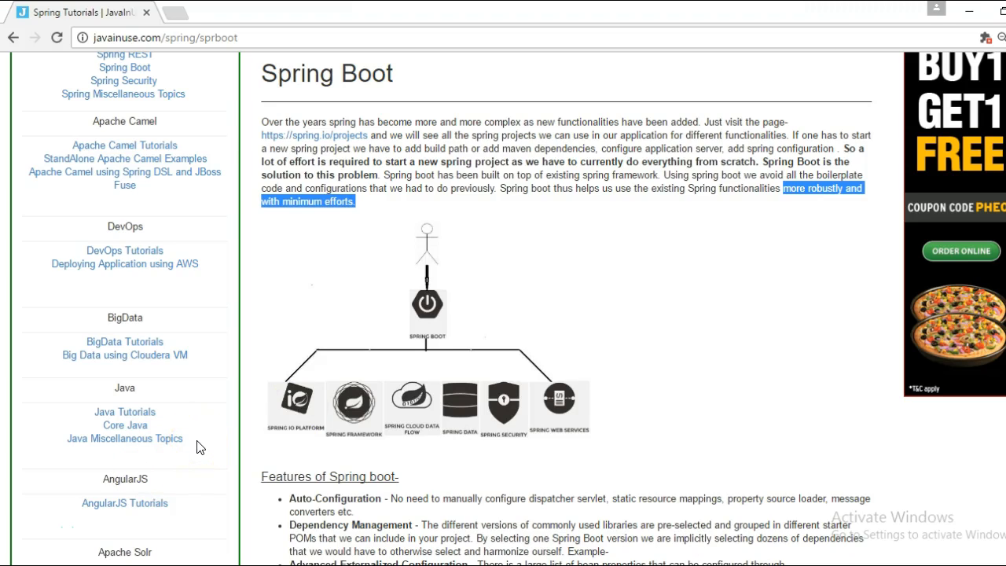
Step: Search Google for 'spring boot' in a new tab and open the Spring Boot - Projects result in its own tab
{"action": "left_click", "coordinate": [174, 11]}
{"action": "type", "text": "google"}
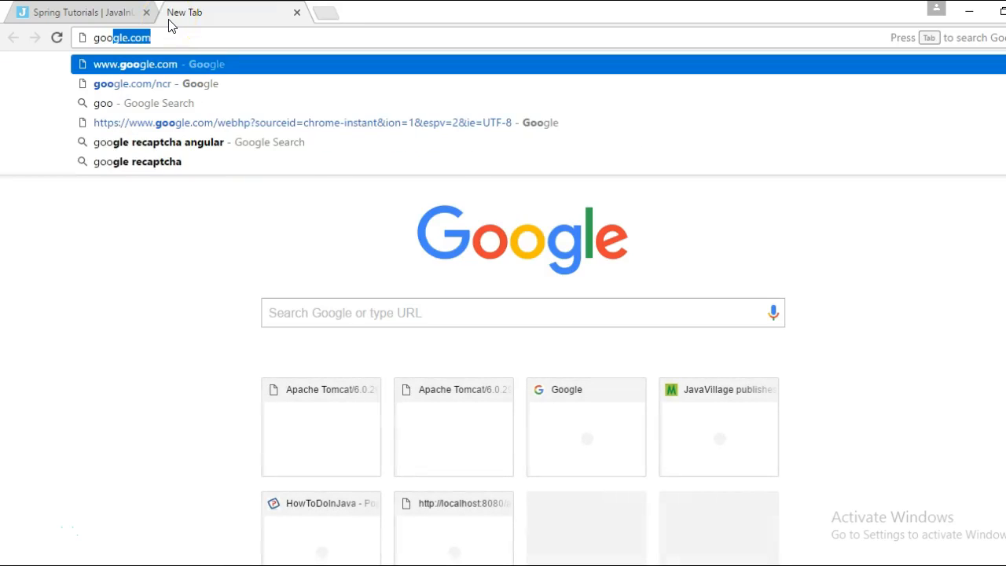
{"action": "key", "text": "Return"}
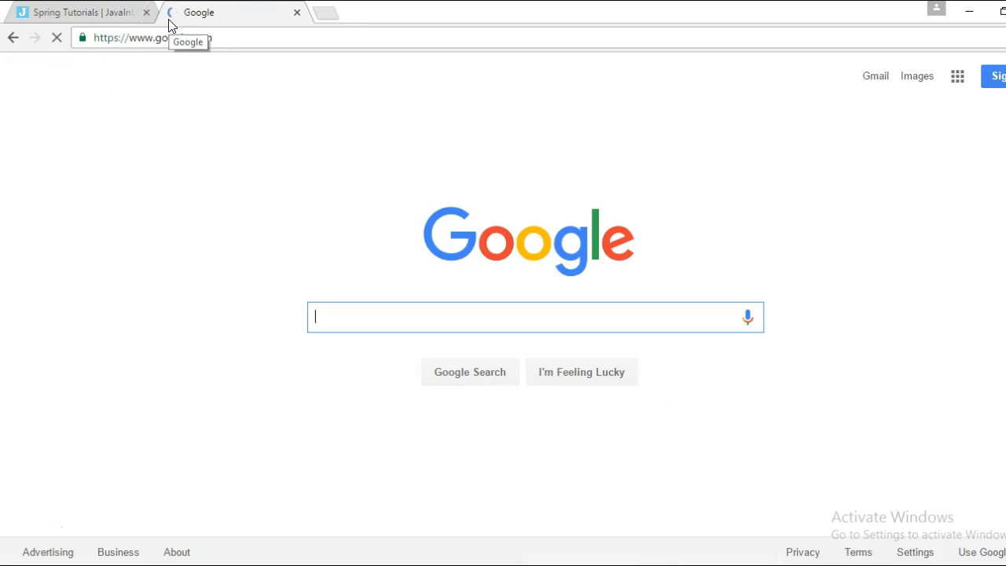
{"action": "type", "text": "spring bo"}
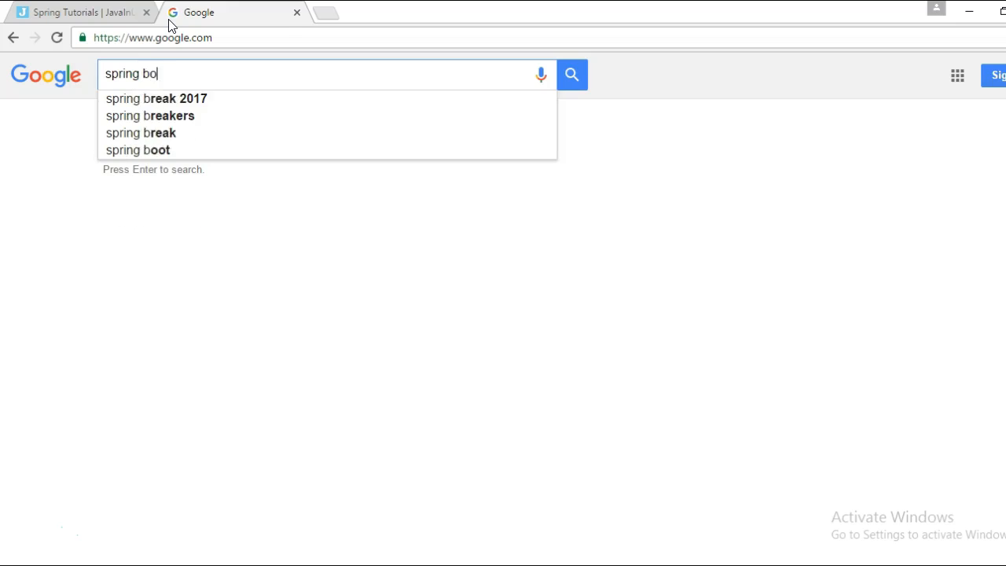
{"action": "type", "text": "ot"}
{"action": "key", "text": "Return"}
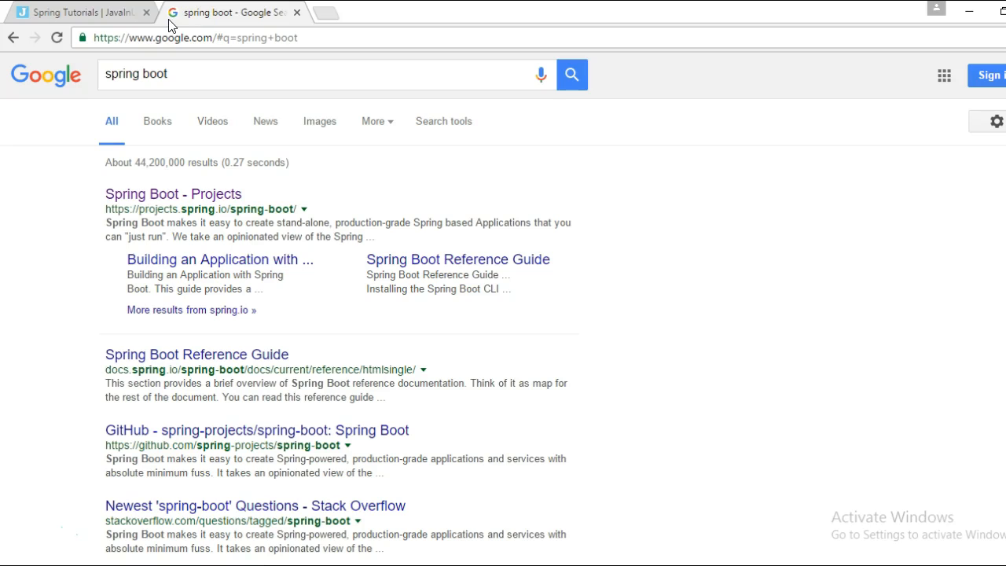
{"action": "right_click", "coordinate": [162, 194]}
{"action": "left_click", "coordinate": [216, 207]}
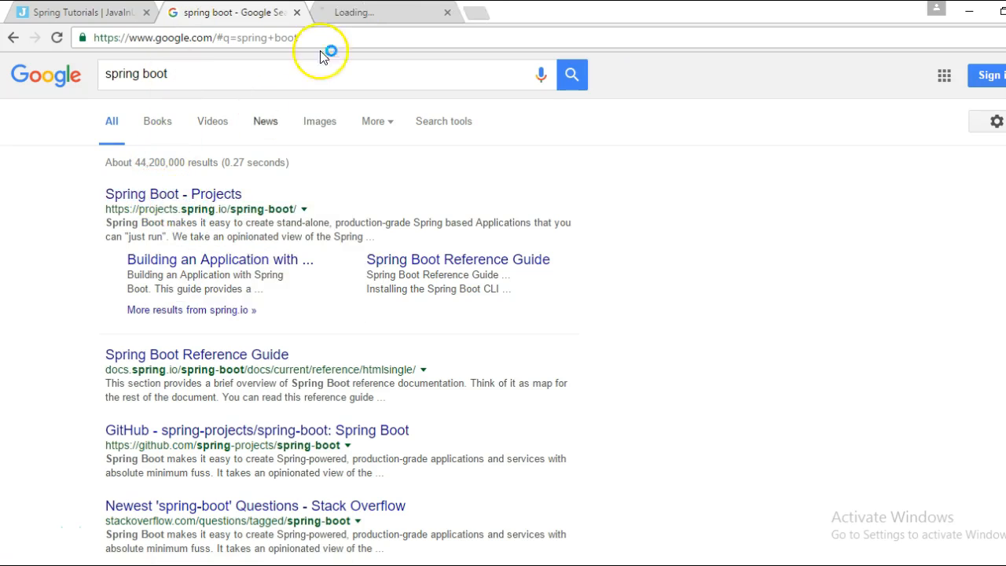
{"action": "left_click", "coordinate": [359, 12]}
{"action": "scroll", "coordinate": [346, 236], "scroll_direction": "down", "scroll_amount": 4}
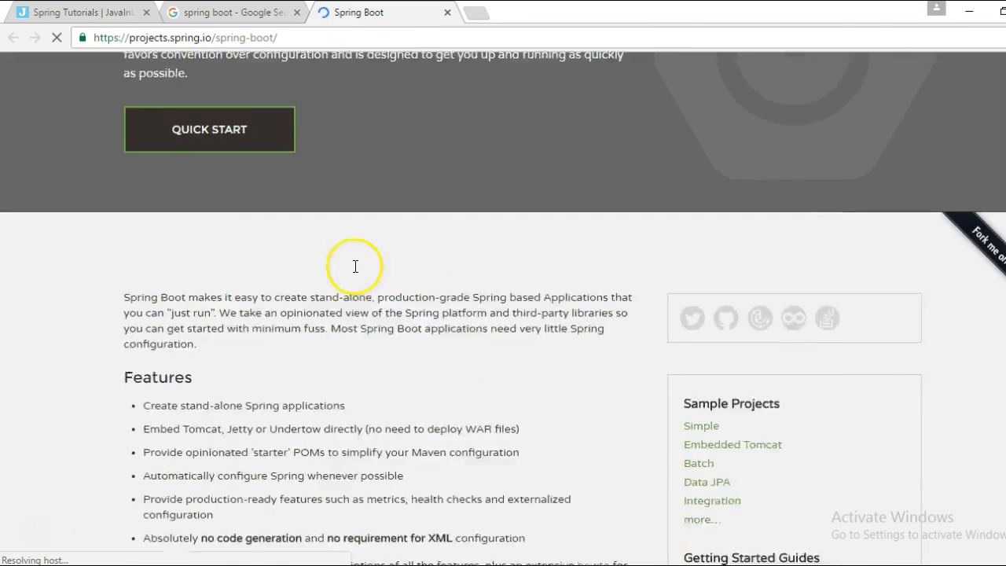
{"action": "scroll", "coordinate": [346, 283], "scroll_direction": "down", "scroll_amount": 2}
{"action": "scroll", "coordinate": [352, 293], "scroll_direction": "down", "scroll_amount": 1}
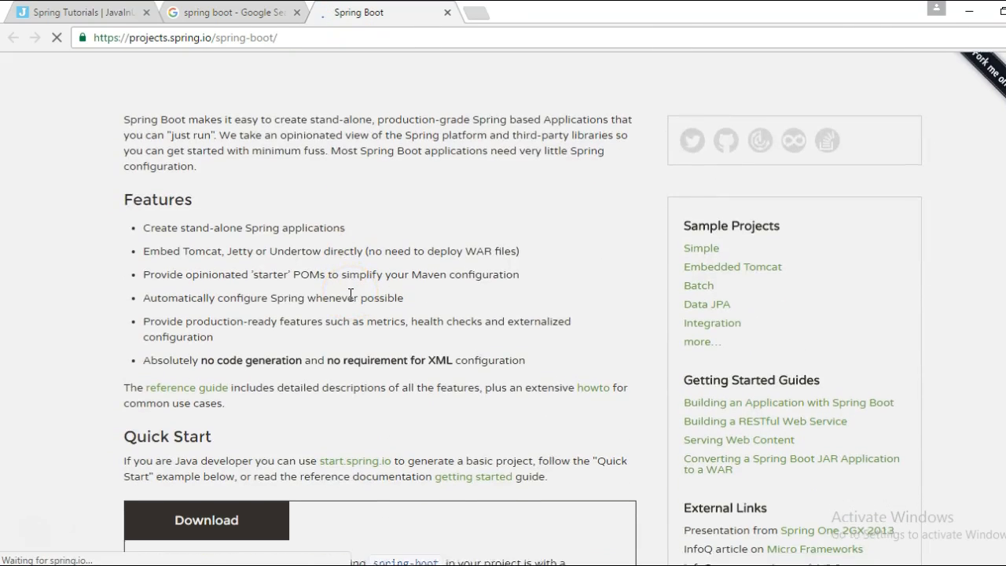
{"action": "scroll", "coordinate": [350, 292], "scroll_direction": "down", "scroll_amount": 2}
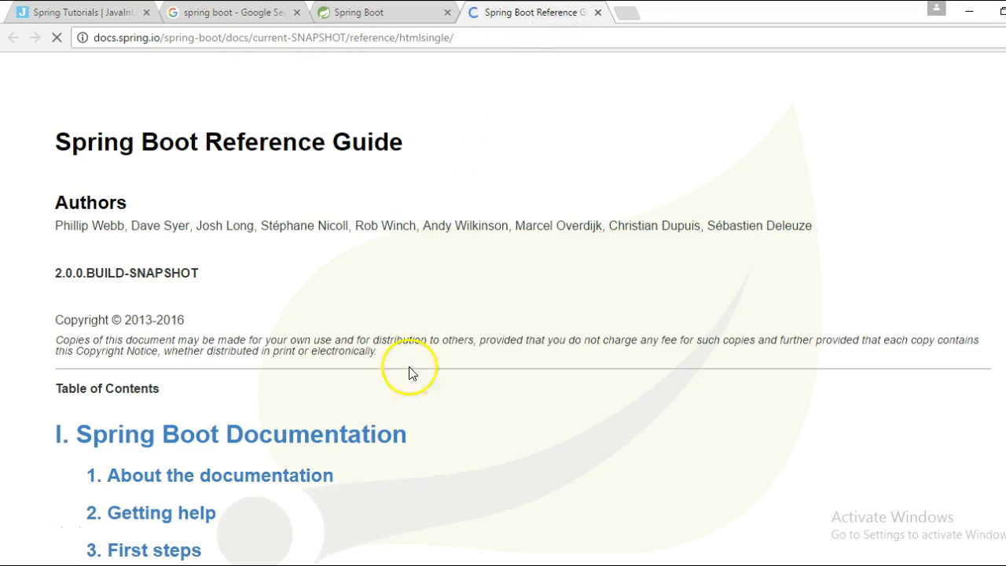
{"action": "scroll", "coordinate": [409, 361], "scroll_direction": "down", "scroll_amount": 3}
{"action": "scroll", "coordinate": [382, 489], "scroll_direction": "down", "scroll_amount": 3}
{"action": "scroll", "coordinate": [382, 490], "scroll_direction": "down", "scroll_amount": 3}
{"action": "scroll", "coordinate": [382, 489], "scroll_direction": "down", "scroll_amount": 2}
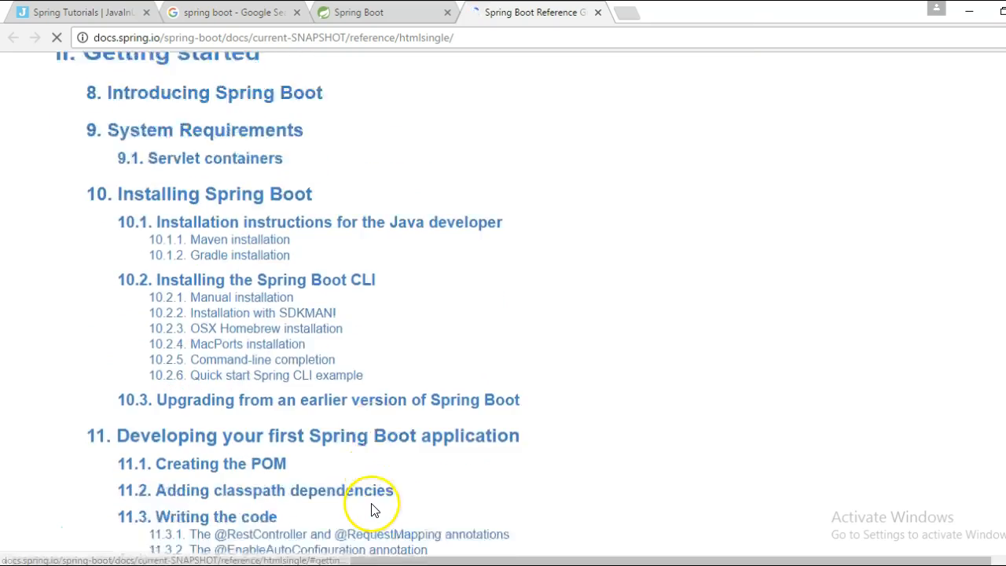
{"action": "scroll", "coordinate": [373, 503], "scroll_direction": "down", "scroll_amount": 3}
{"action": "scroll", "coordinate": [373, 510], "scroll_direction": "up", "scroll_amount": 2}
{"action": "scroll", "coordinate": [373, 509], "scroll_direction": "up", "scroll_amount": 1}
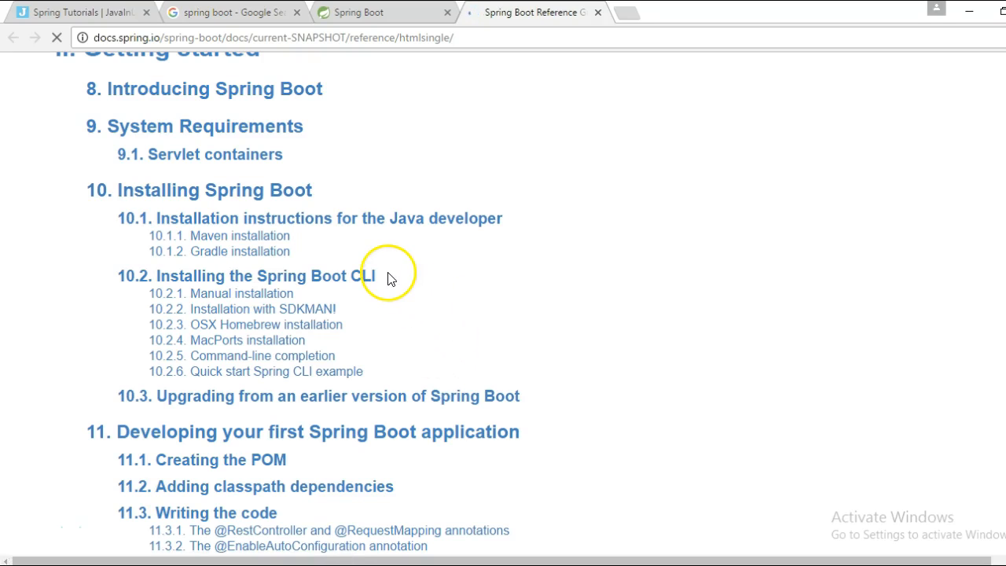
Step: Highlight 'Spring Boot CLI' in heading 10.2 of the reference guide
{"action": "left_click_drag", "start_coordinate": [378, 276], "coordinate": [257, 276]}
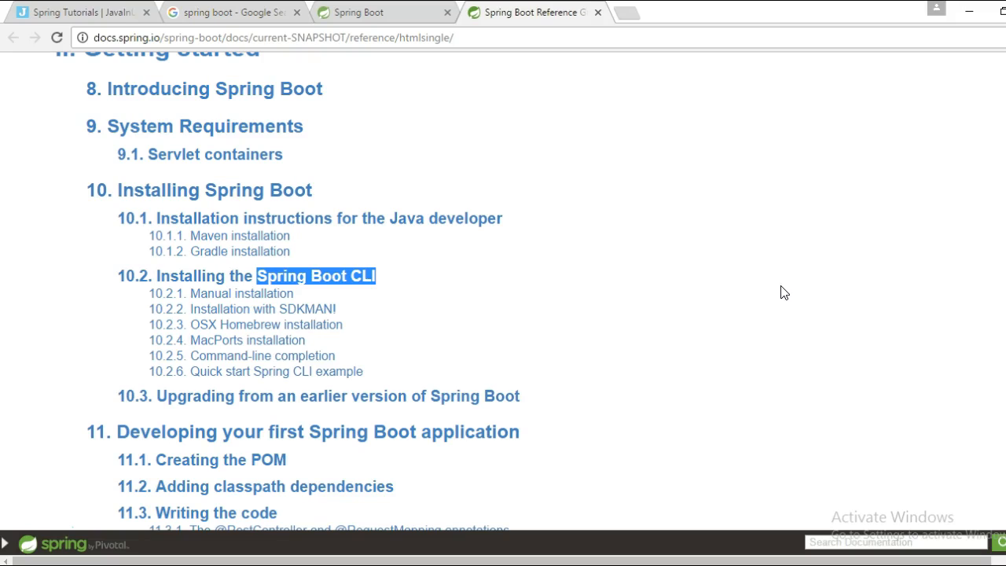
Step: From the Spring Boot project page, open the start.spring.io link in a new tab and switch to it
{"action": "key", "text": "ctrl+shift+Tab"}
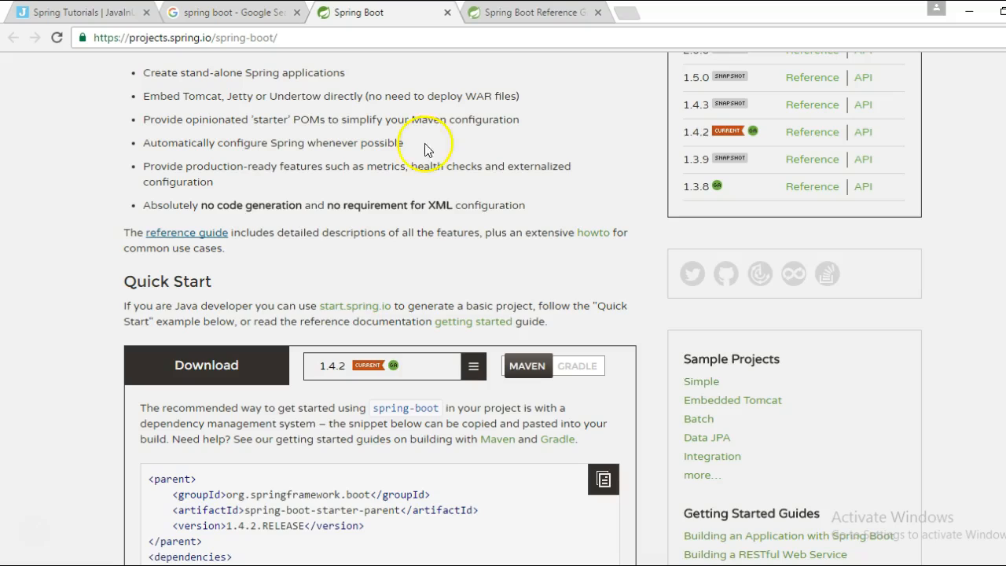
{"action": "key", "text": "Tab"}
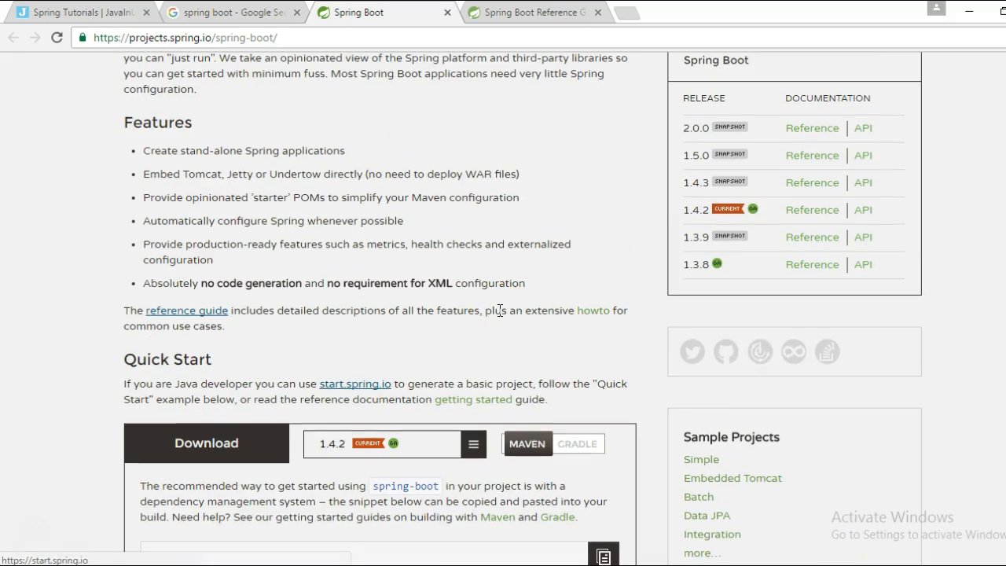
{"action": "key", "text": "shift+F10"}
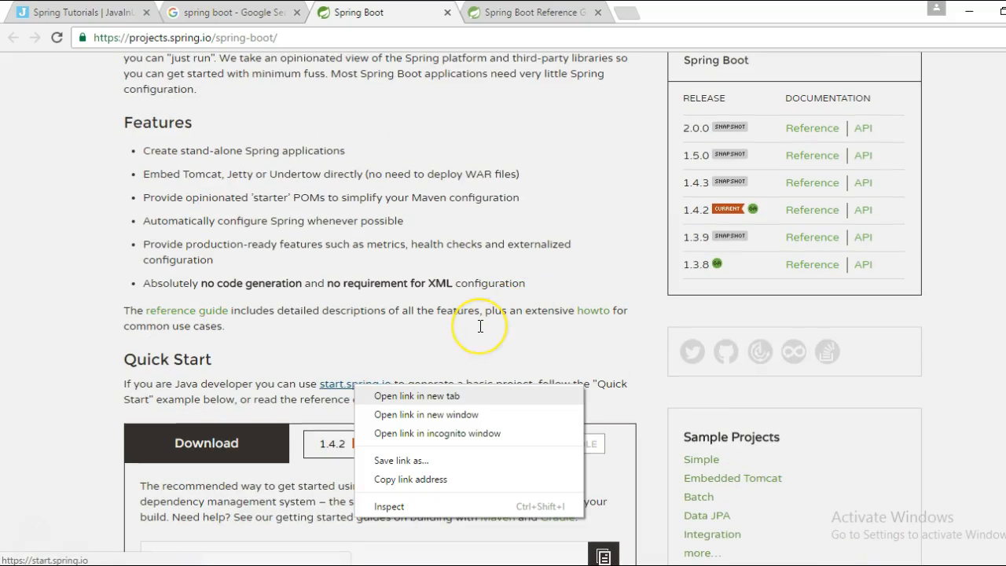
{"action": "left_click", "coordinate": [416, 396]}
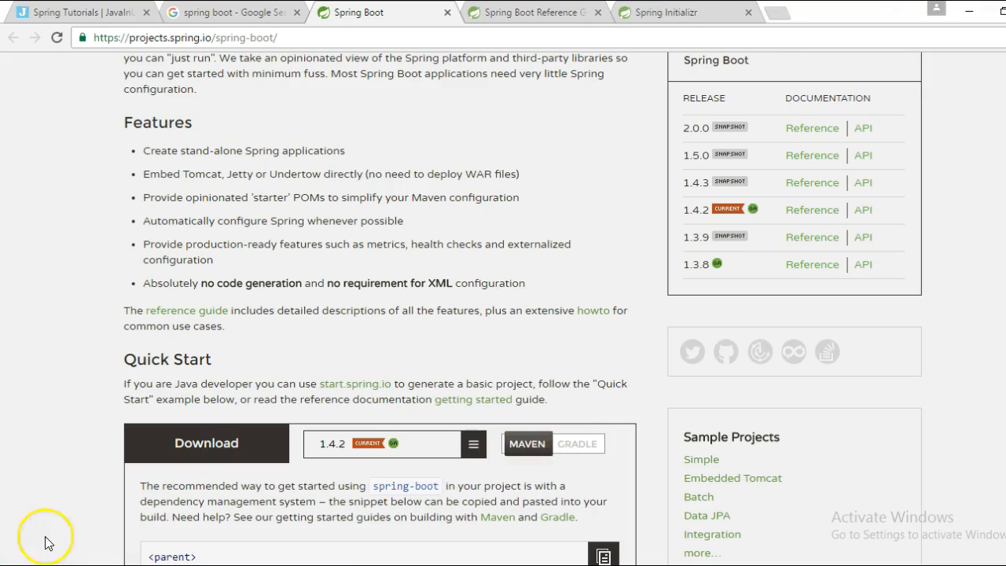
{"action": "left_click", "coordinate": [664, 12]}
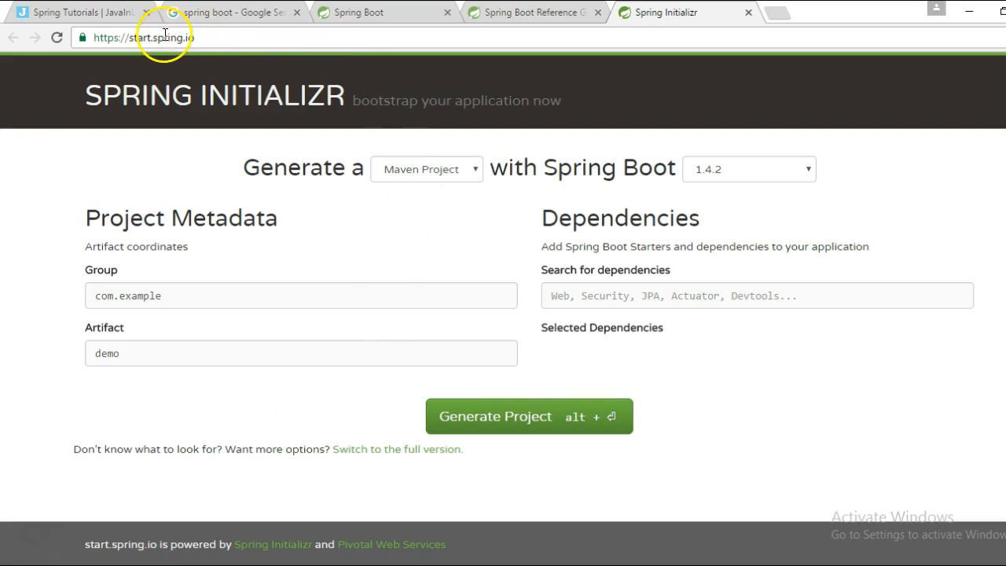
Step: Review the build type and version lists, keeping Maven Project and Spring Boot 1.4.2
{"action": "left_click", "coordinate": [198, 38]}
{"action": "key", "text": "ctrl+a"}
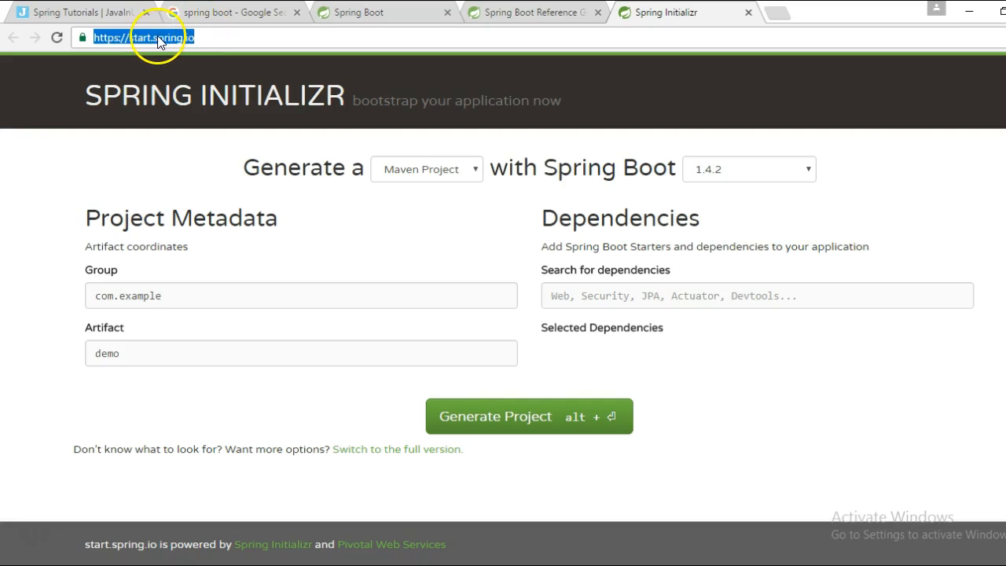
{"action": "left_click", "coordinate": [204, 37]}
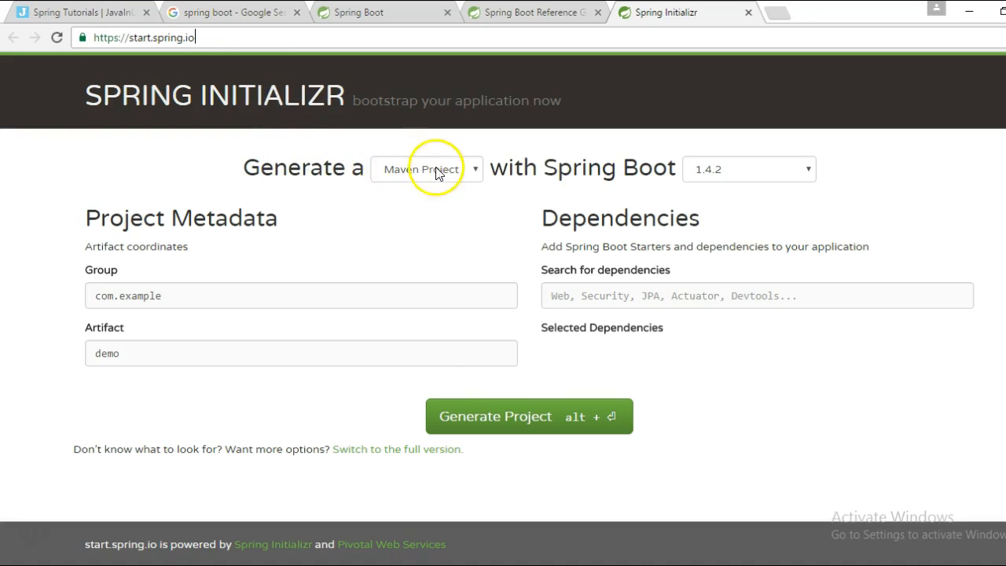
{"action": "left_click", "coordinate": [474, 170]}
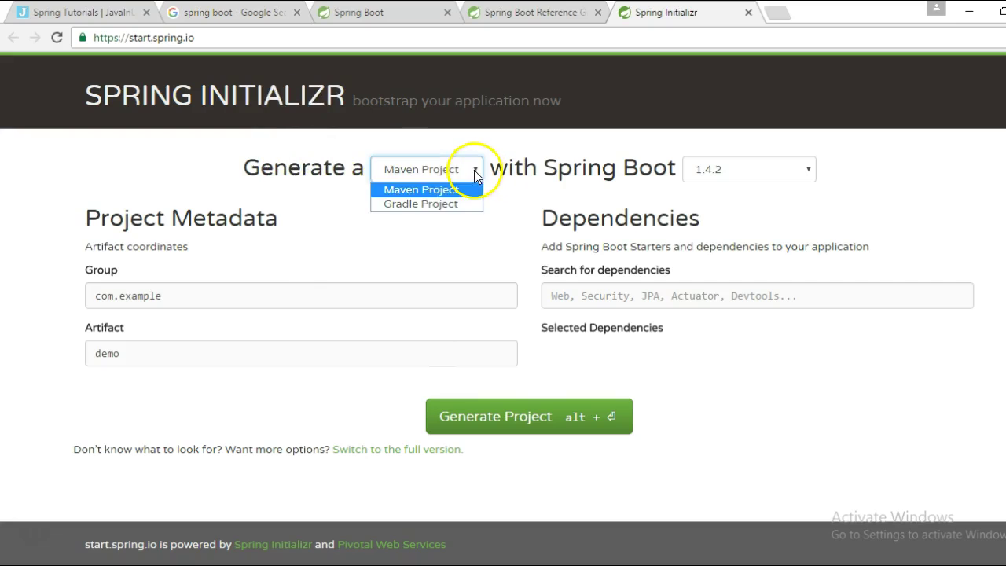
{"action": "left_click", "coordinate": [437, 190]}
{"action": "left_click", "coordinate": [808, 169]}
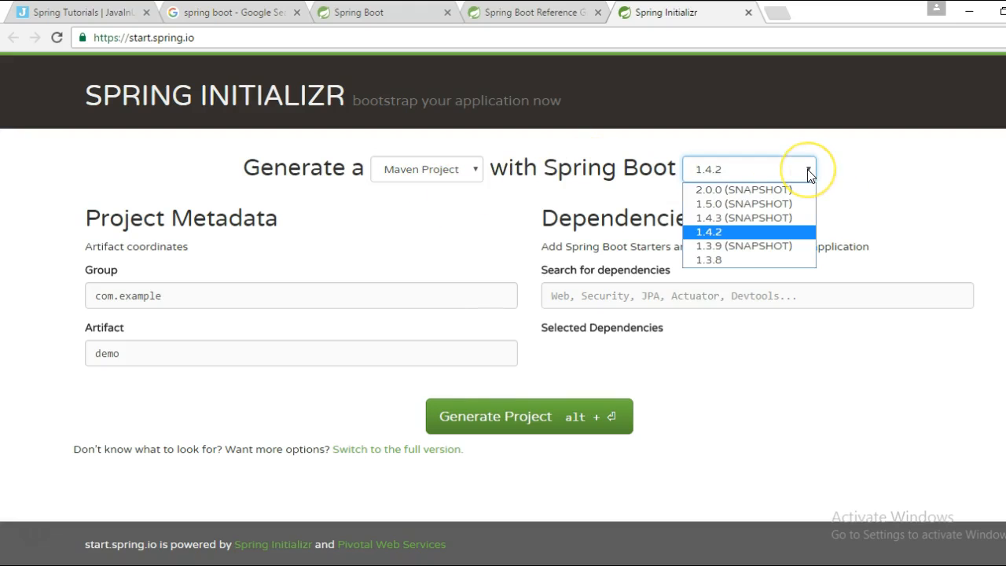
{"action": "left_click", "coordinate": [721, 234]}
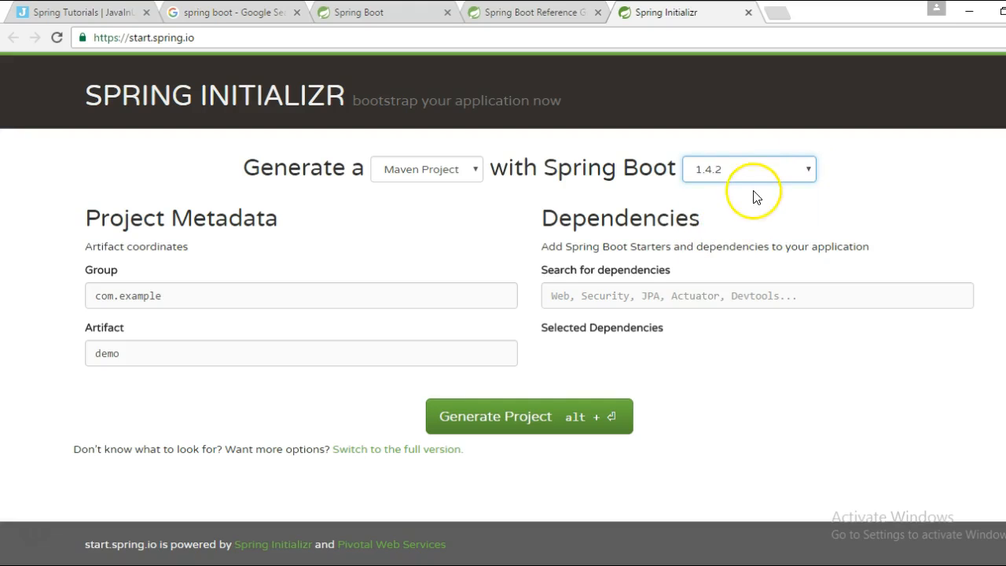
Step: Replace Group com.example with com.javainuse and Artifact demo with springboot-helloworld
{"action": "left_click", "coordinate": [103, 297]}
{"action": "double_click", "coordinate": [127, 295]}
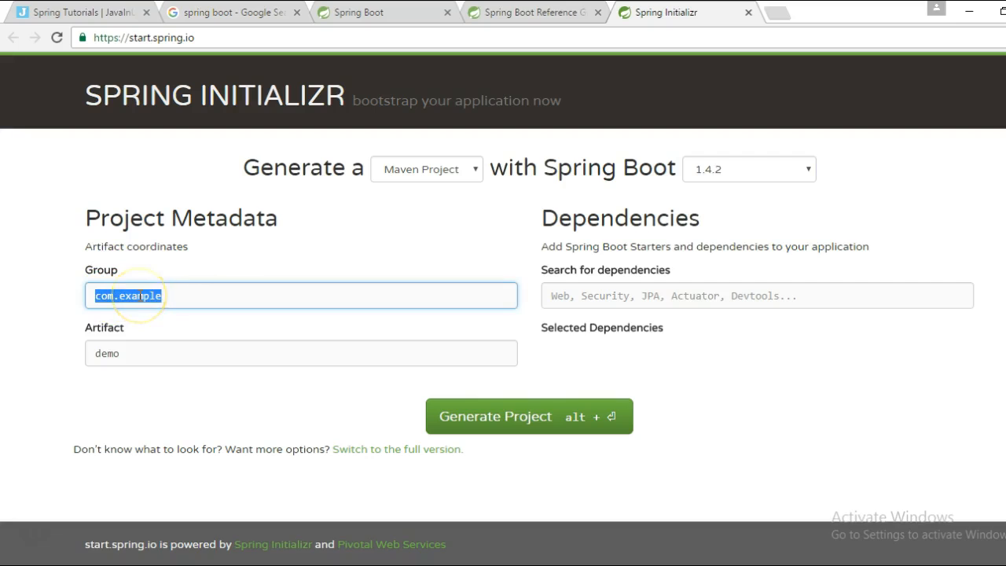
{"action": "type", "text": "com"}
{"action": "type", "text": ".javainuse"}
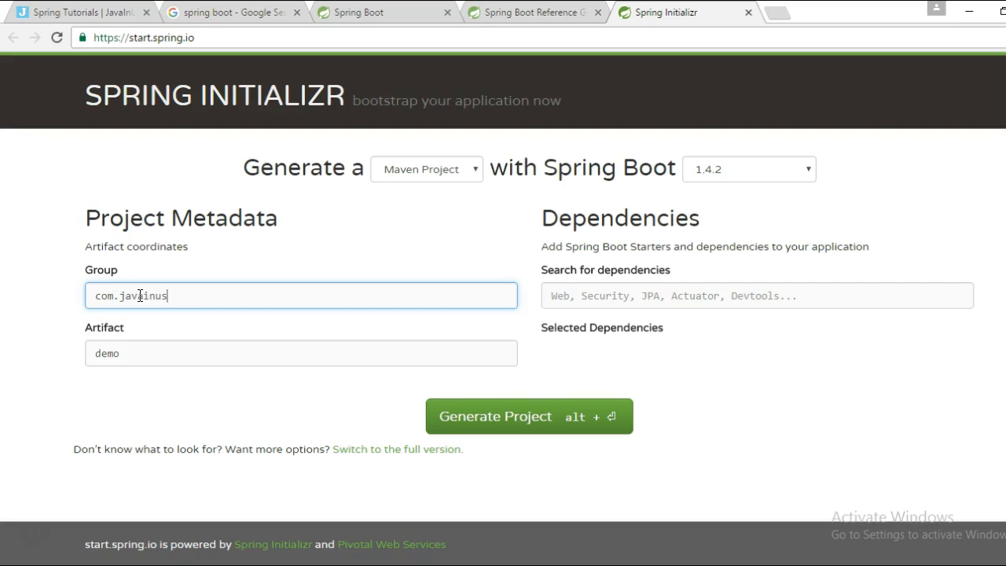
{"action": "double_click", "coordinate": [139, 353]}
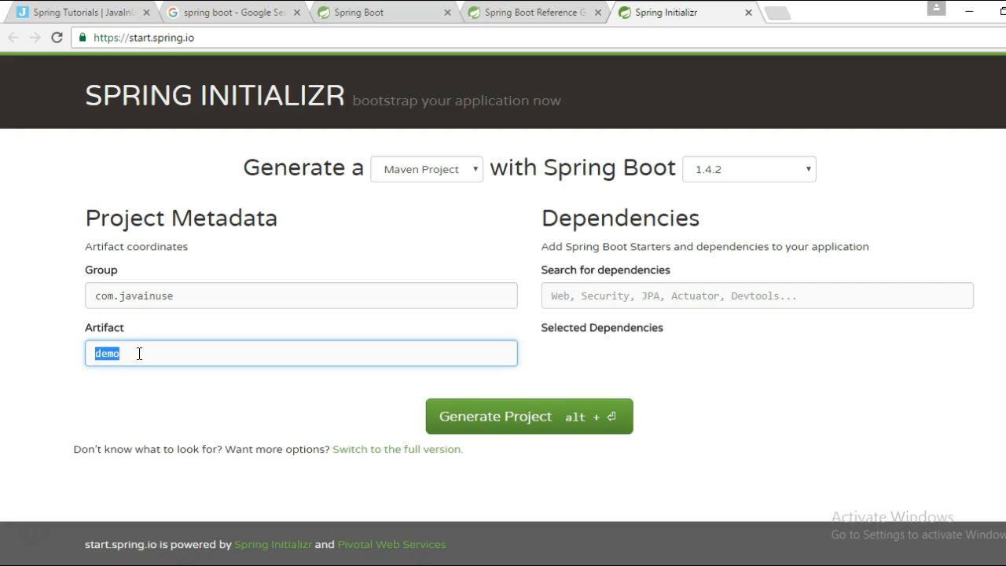
{"action": "type", "text": "springb"}
{"action": "type", "text": "oot-"}
{"action": "type", "text": "helloworld"}
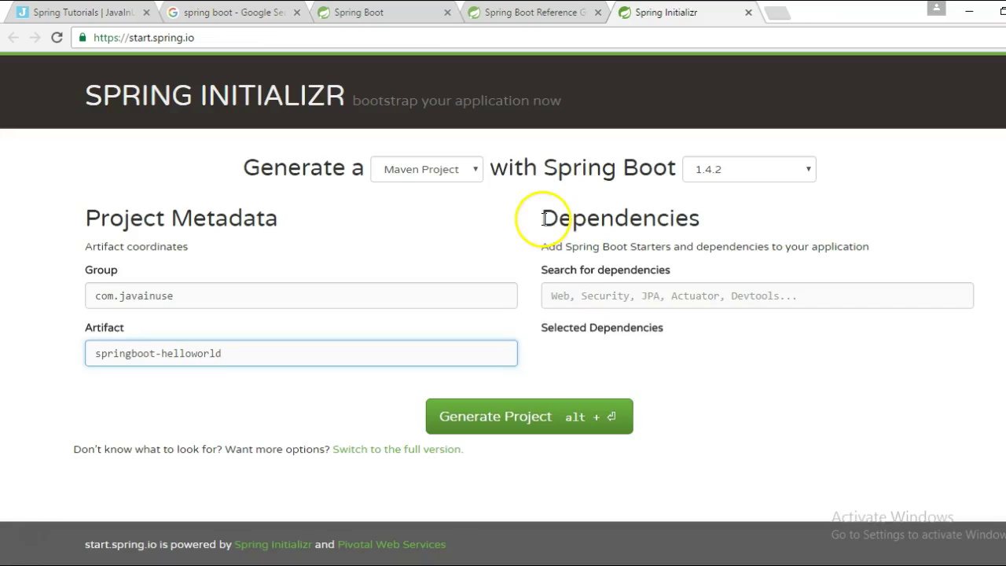
{"action": "mouse_move", "coordinate": [540, 209]}
{"action": "left_mouse_down"}
{"action": "mouse_move", "coordinate": [627, 239]}
{"action": "mouse_move", "coordinate": [885, 253]}
{"action": "left_mouse_up"}
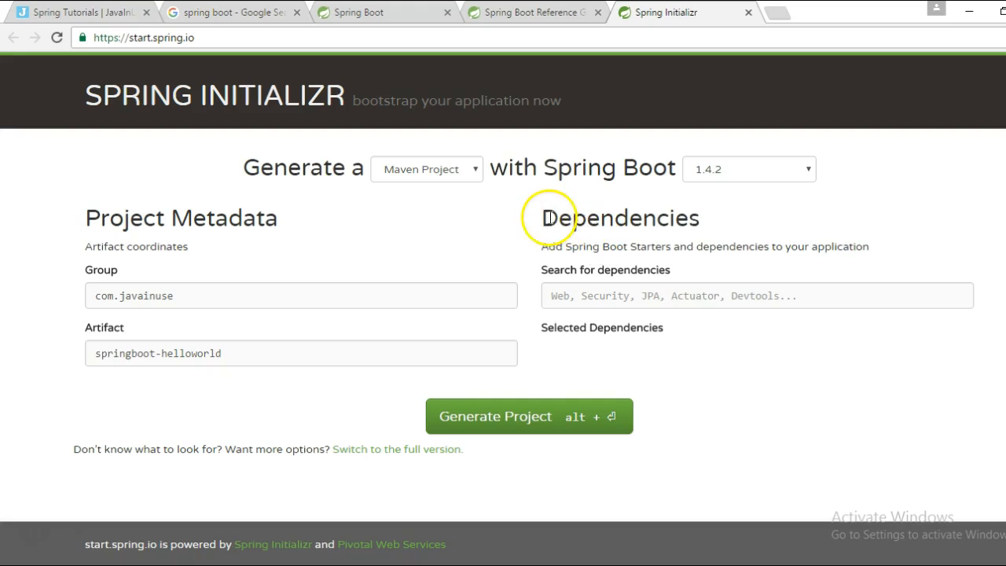
{"action": "mouse_move", "coordinate": [542, 218]}
{"action": "left_mouse_down"}
{"action": "mouse_move", "coordinate": [614, 238]}
{"action": "mouse_move", "coordinate": [896, 251]}
{"action": "left_mouse_up"}
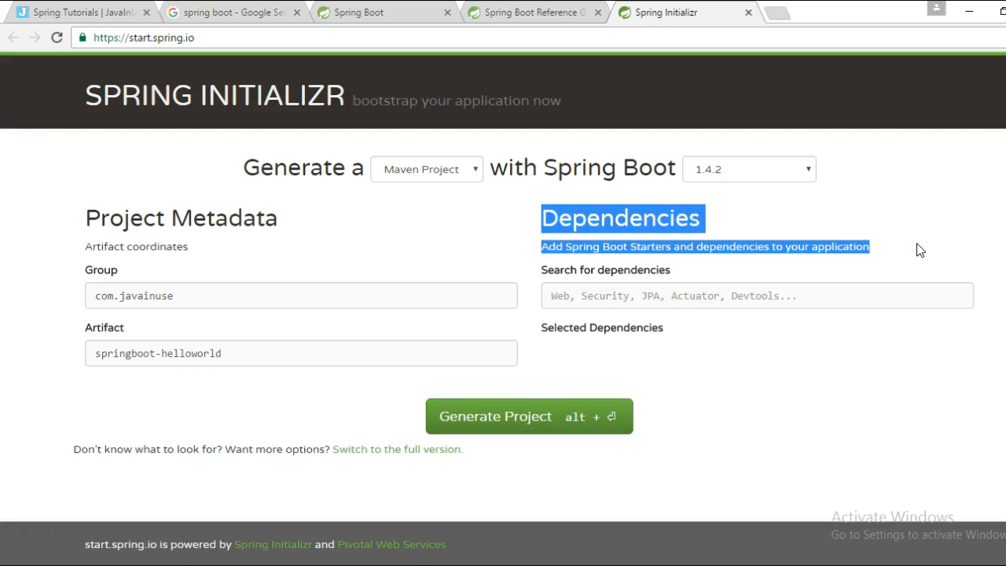
Step: Search the dependencies for 'web' and add the Web dependency
{"action": "left_click", "coordinate": [609, 298]}
{"action": "type", "text": "w"}
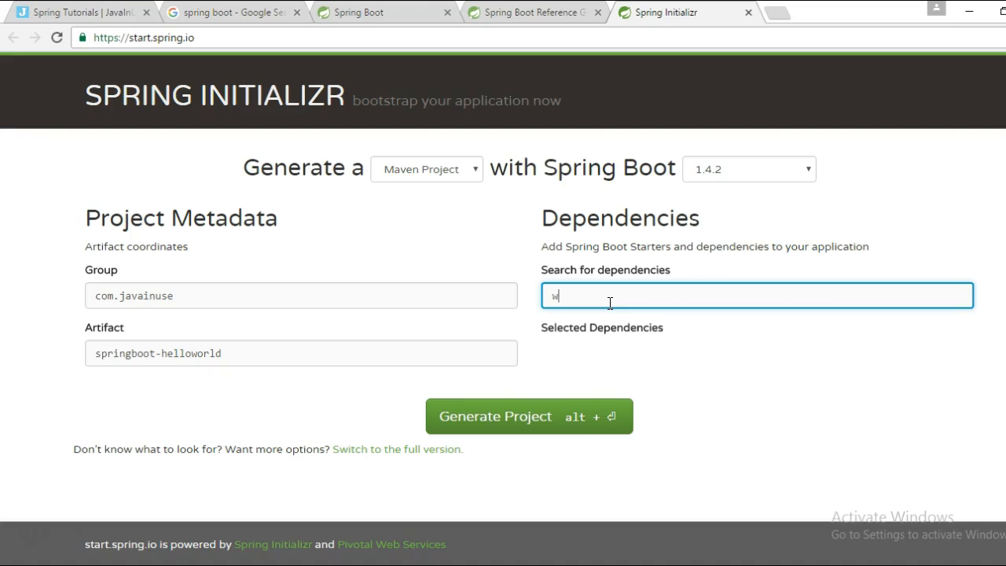
{"action": "type", "text": "eb"}
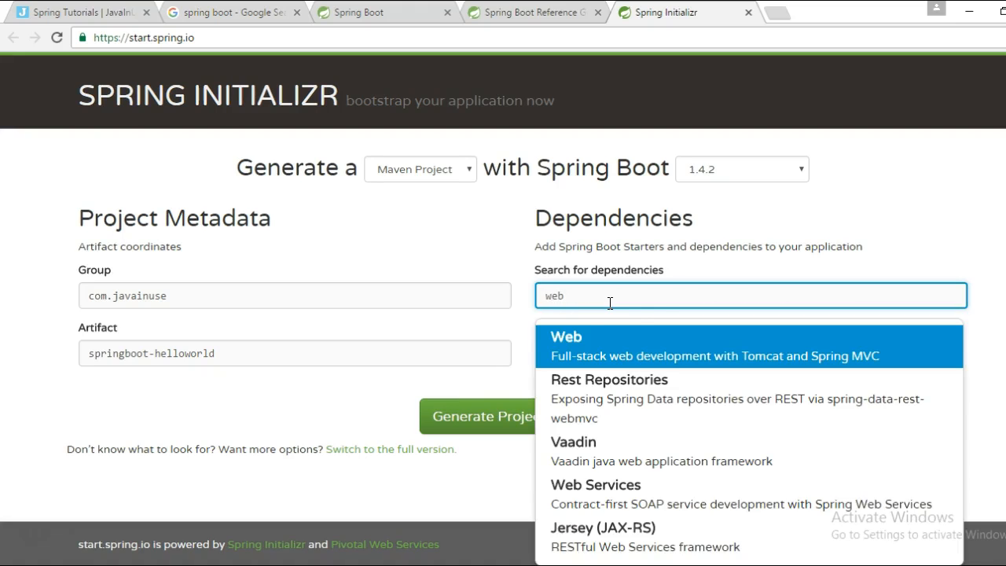
{"action": "left_click", "coordinate": [626, 350]}
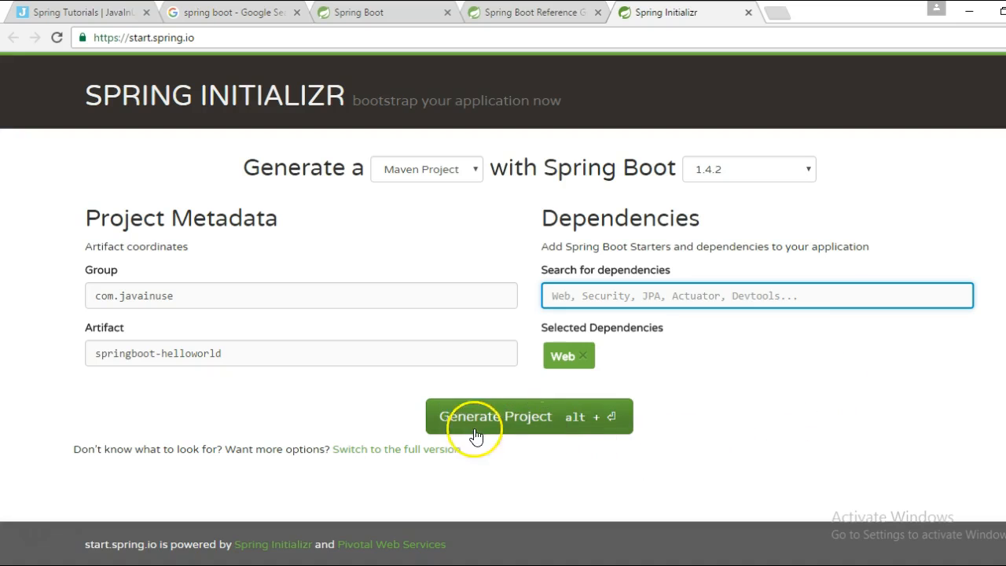
Step: Keep Java version 1.8, generate the springboot-helloworld project and open the downloaded zip
{"action": "left_click", "coordinate": [388, 452]}
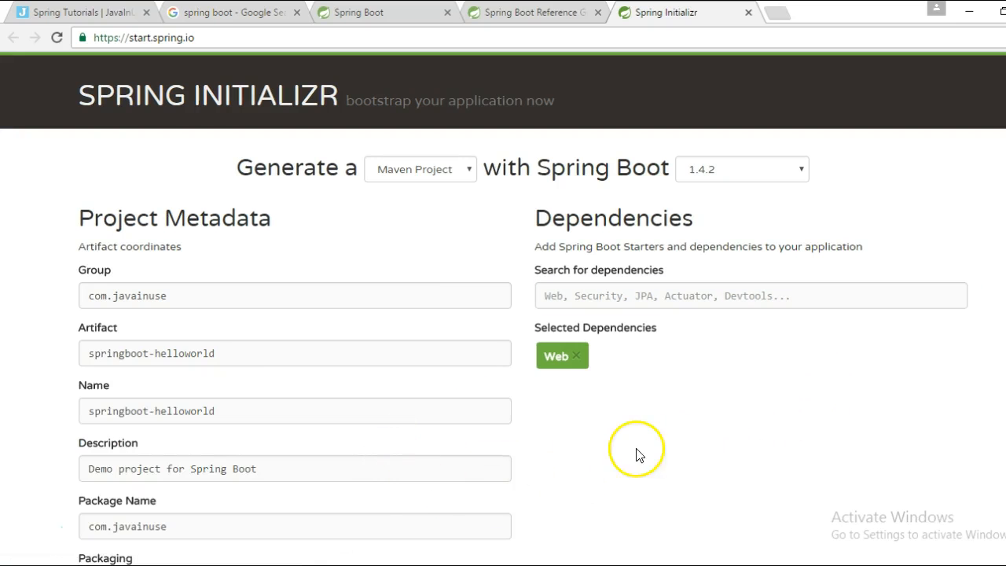
{"action": "scroll", "coordinate": [650, 420], "scroll_direction": "down", "scroll_amount": 5}
{"action": "scroll", "coordinate": [650, 421], "scroll_direction": "down", "scroll_amount": 3}
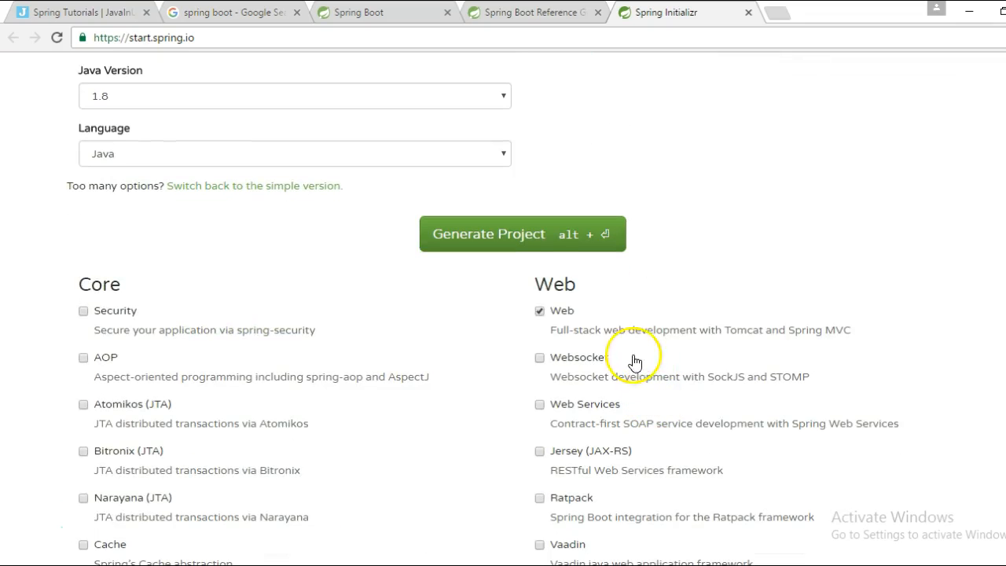
{"action": "scroll", "coordinate": [386, 417], "scroll_direction": "down", "scroll_amount": 3}
{"action": "scroll", "coordinate": [432, 413], "scroll_direction": "down", "scroll_amount": 3}
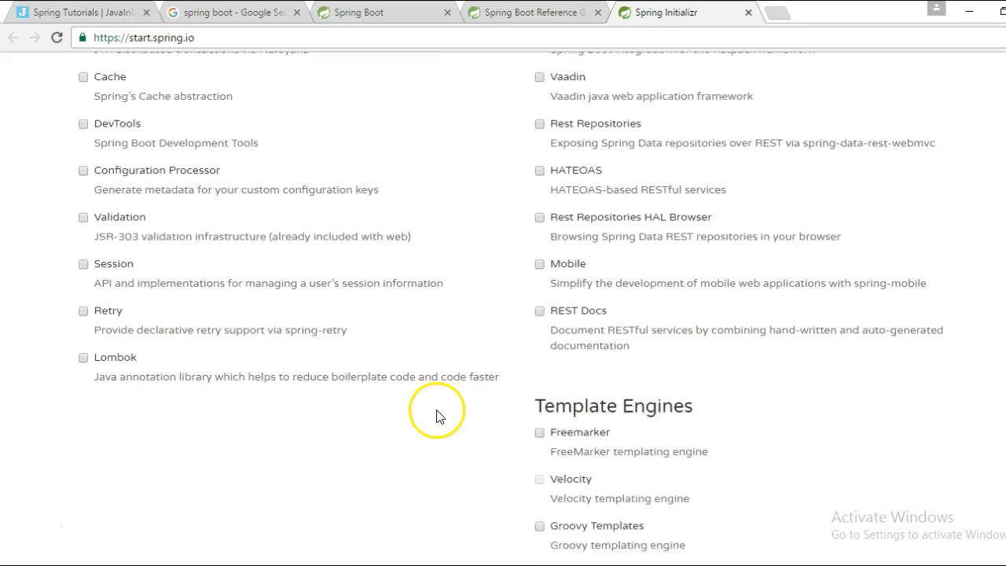
{"action": "scroll", "coordinate": [440, 413], "scroll_direction": "down", "scroll_amount": 3}
{"action": "scroll", "coordinate": [445, 413], "scroll_direction": "up", "scroll_amount": 5}
{"action": "scroll", "coordinate": [448, 412], "scroll_direction": "up", "scroll_amount": 4}
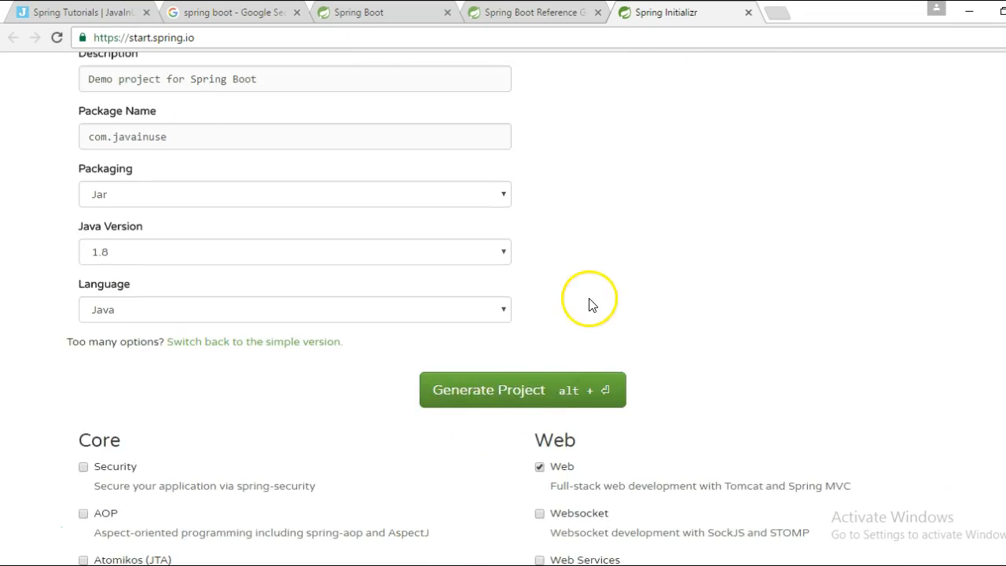
{"action": "scroll", "coordinate": [589, 303], "scroll_direction": "up", "scroll_amount": 5}
{"action": "scroll", "coordinate": [224, 322], "scroll_direction": "down", "scroll_amount": 5}
{"action": "scroll", "coordinate": [180, 377], "scroll_direction": "down", "scroll_amount": 4}
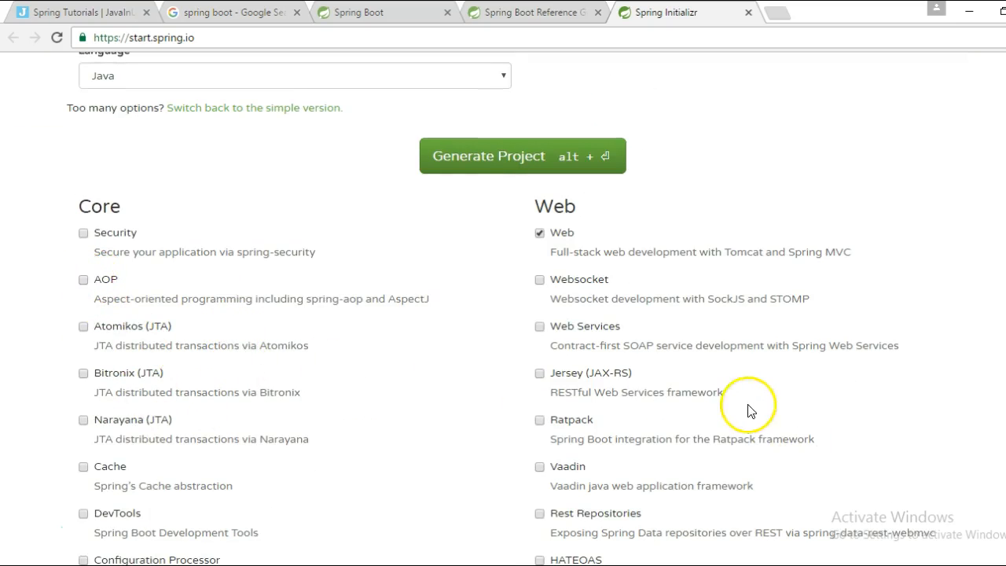
{"action": "scroll", "coordinate": [675, 395], "scroll_direction": "down", "scroll_amount": 1}
{"action": "scroll", "coordinate": [586, 408], "scroll_direction": "down", "scroll_amount": 2}
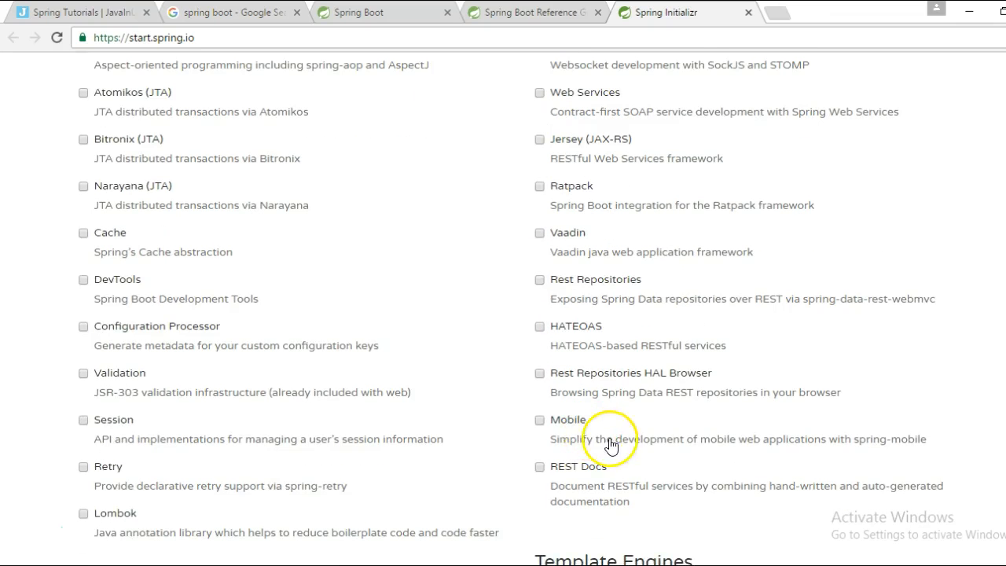
{"action": "scroll", "coordinate": [393, 441], "scroll_direction": "up", "scroll_amount": 2}
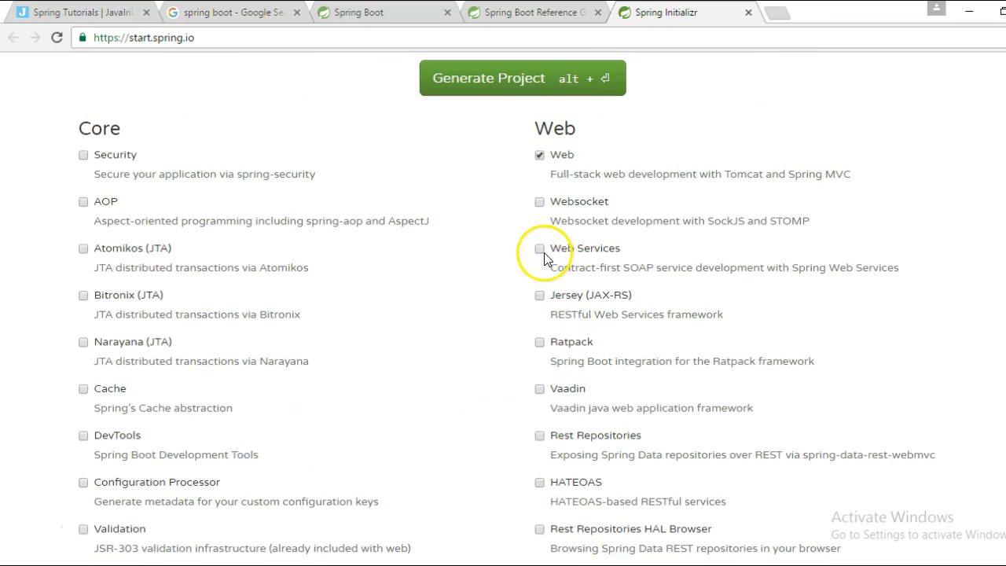
{"action": "scroll", "coordinate": [586, 314], "scroll_direction": "down", "scroll_amount": 3}
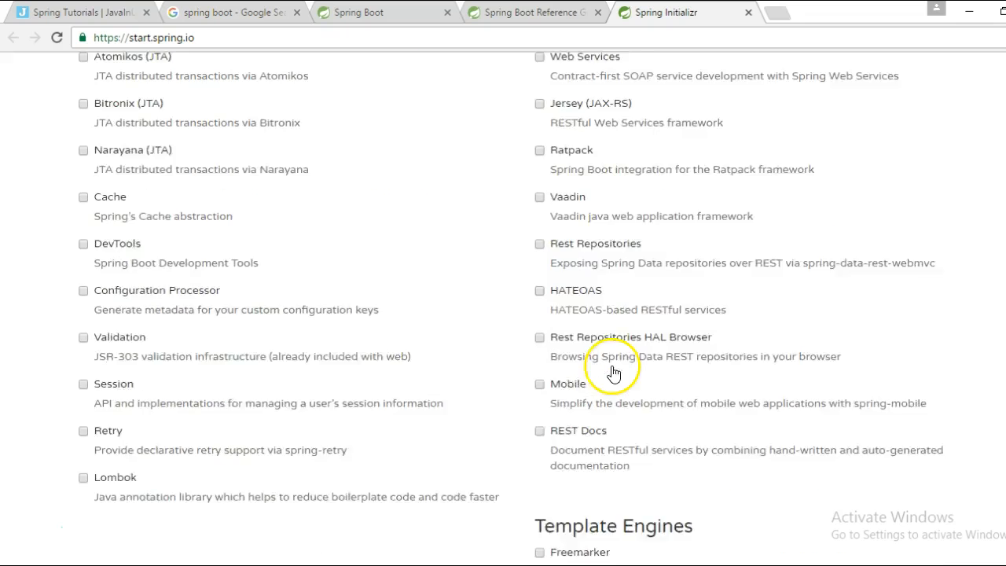
{"action": "scroll", "coordinate": [535, 504], "scroll_direction": "up", "scroll_amount": 1}
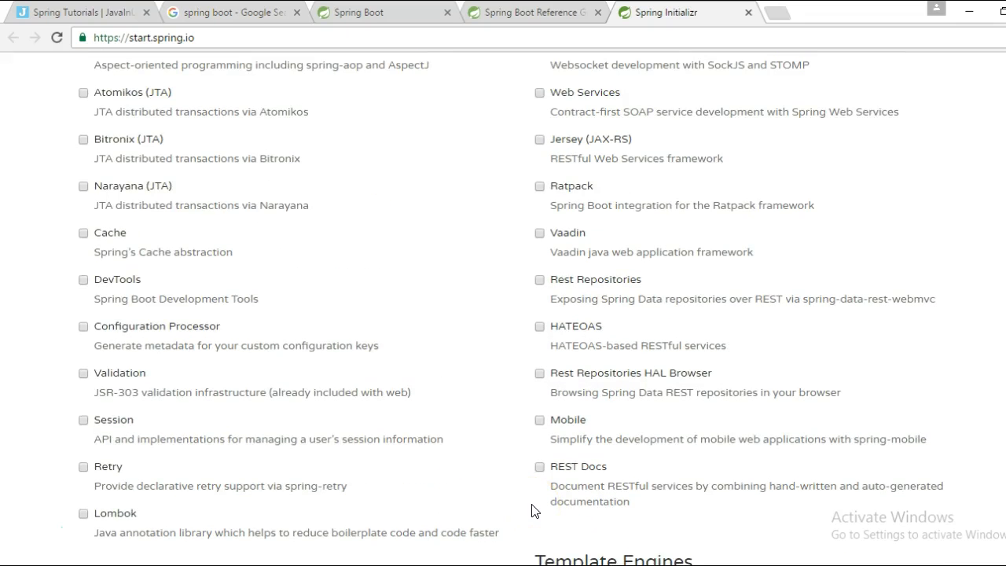
{"action": "scroll", "coordinate": [534, 511], "scroll_direction": "up", "scroll_amount": 3}
{"action": "scroll", "coordinate": [534, 511], "scroll_direction": "up", "scroll_amount": 2}
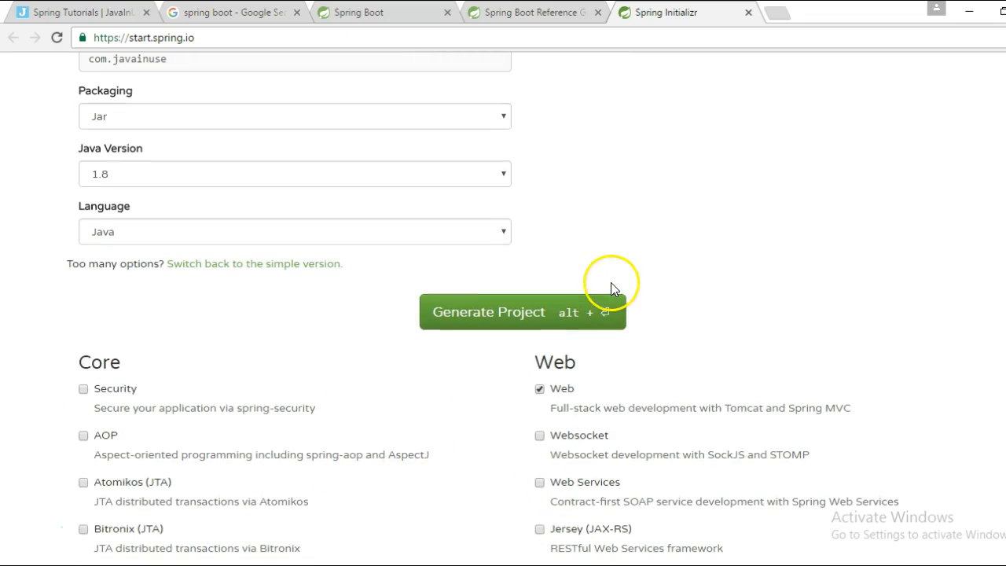
{"action": "scroll", "coordinate": [610, 282], "scroll_direction": "up", "scroll_amount": 5}
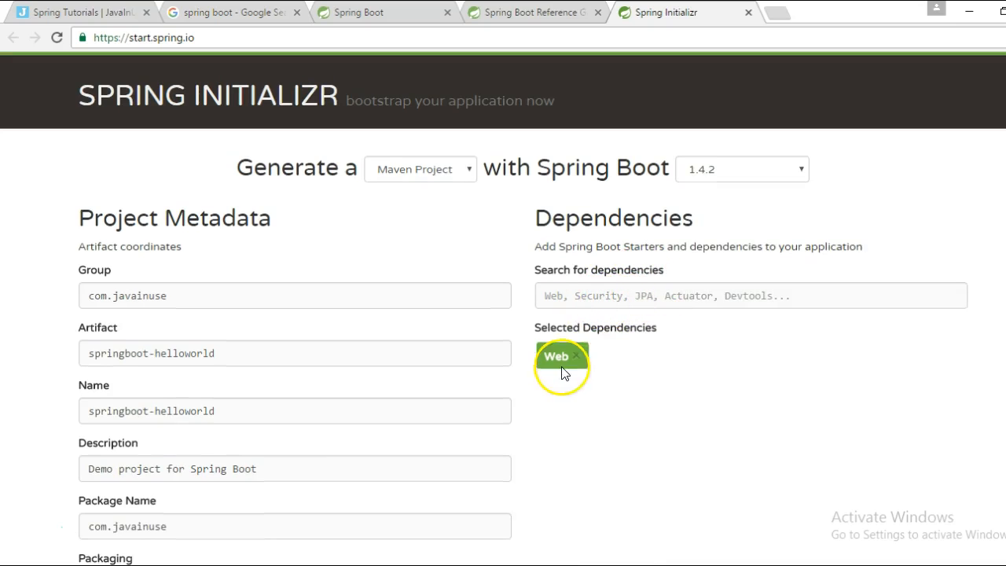
{"action": "scroll", "coordinate": [531, 458], "scroll_direction": "down", "scroll_amount": 1}
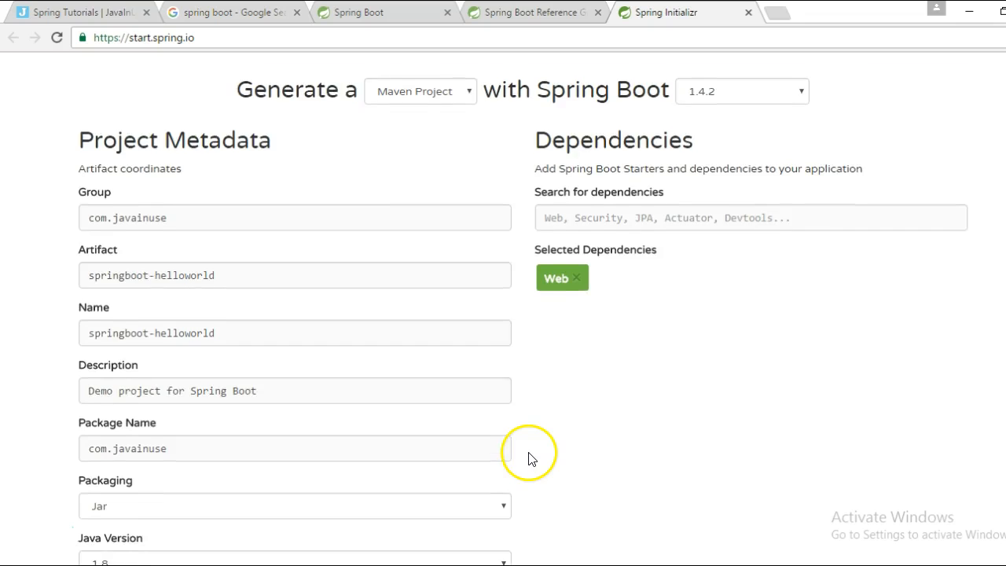
{"action": "scroll", "coordinate": [531, 457], "scroll_direction": "down", "scroll_amount": 1}
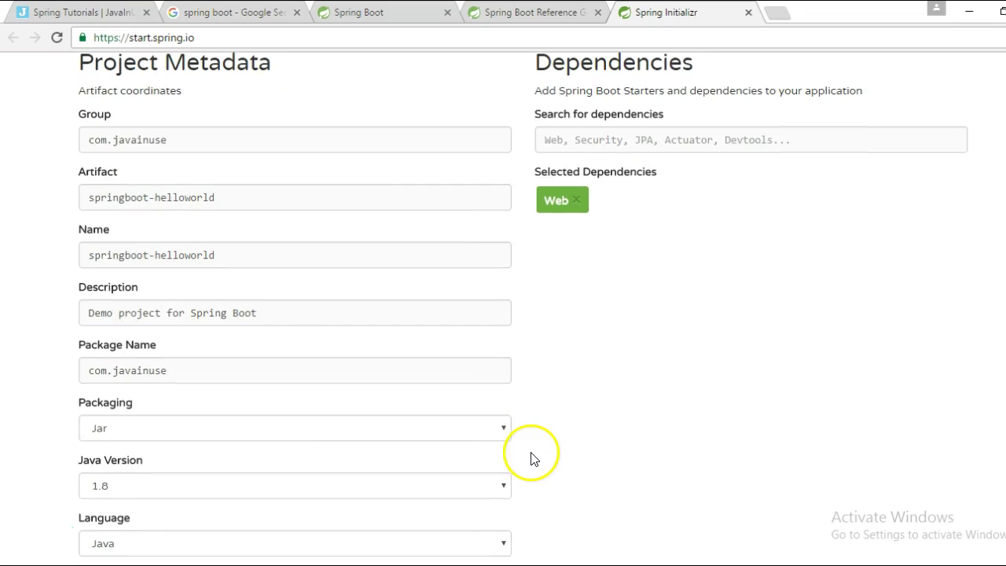
{"action": "left_click", "coordinate": [504, 485]}
{"action": "left_click", "coordinate": [140, 503]}
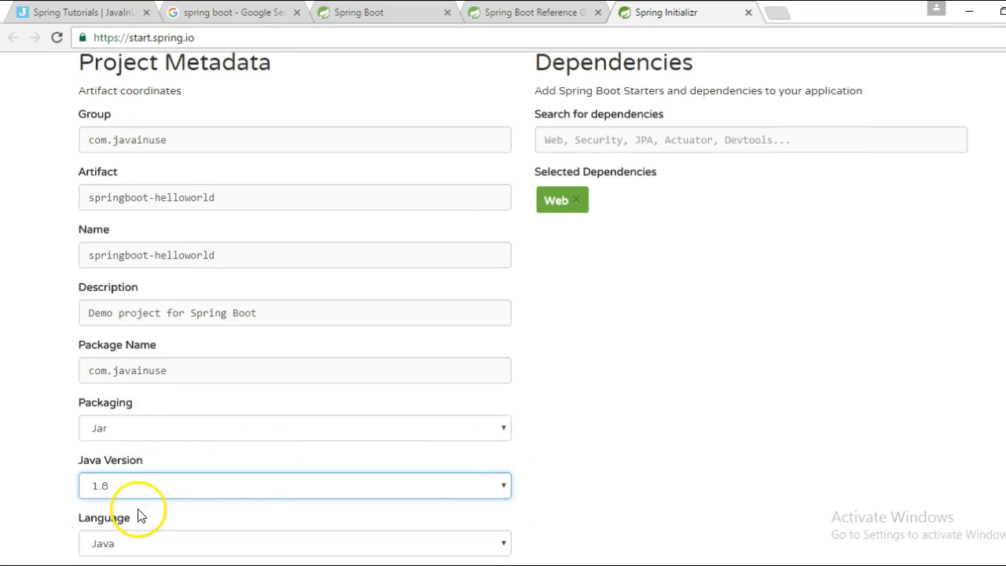
{"action": "scroll", "coordinate": [448, 515], "scroll_direction": "down", "scroll_amount": 1}
{"action": "scroll", "coordinate": [711, 441], "scroll_direction": "up", "scroll_amount": 3}
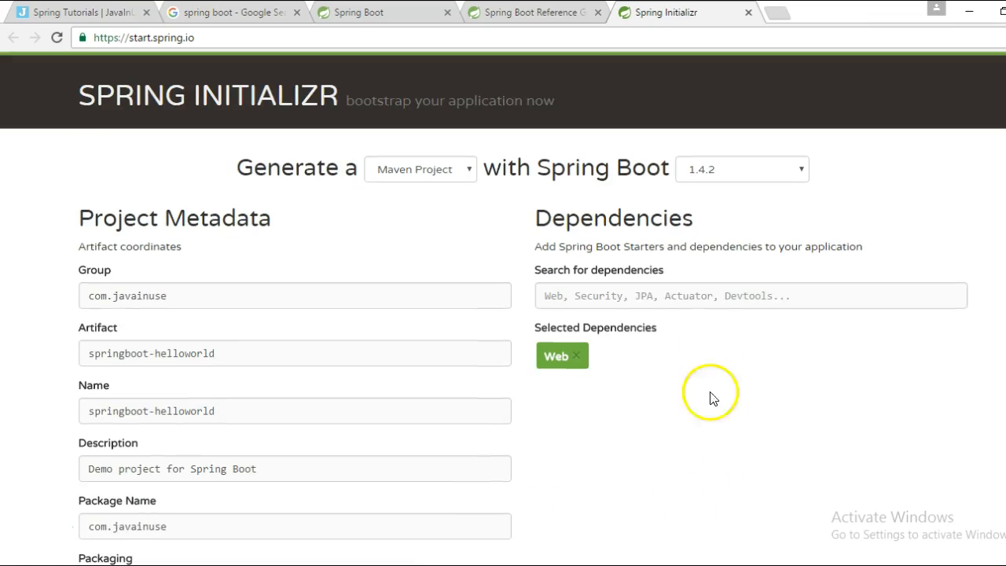
{"action": "left_click", "coordinate": [621, 296]}
{"action": "scroll", "coordinate": [679, 356], "scroll_direction": "down", "scroll_amount": 2}
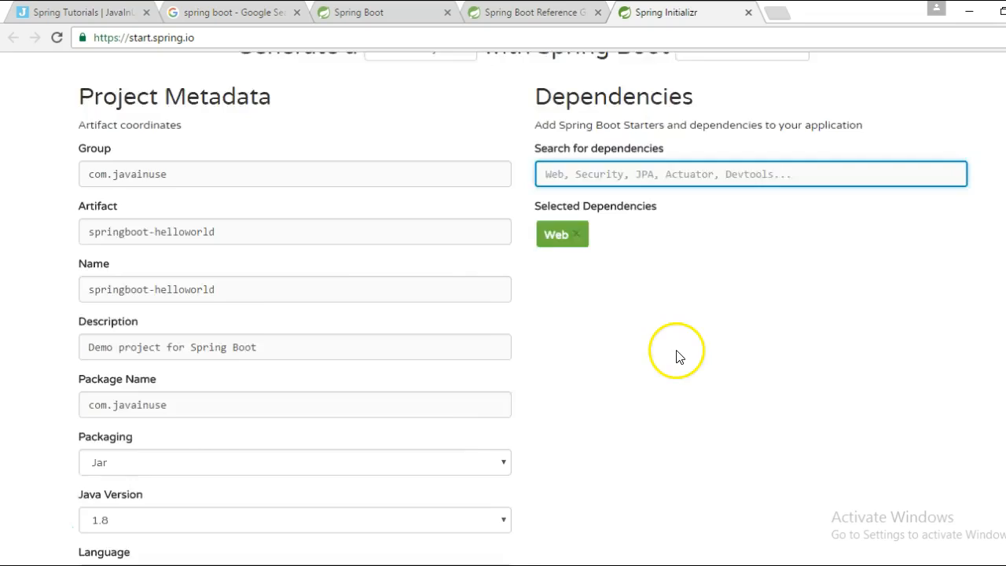
{"action": "scroll", "coordinate": [680, 357], "scroll_direction": "down", "scroll_amount": 3}
{"action": "left_click", "coordinate": [489, 470]}
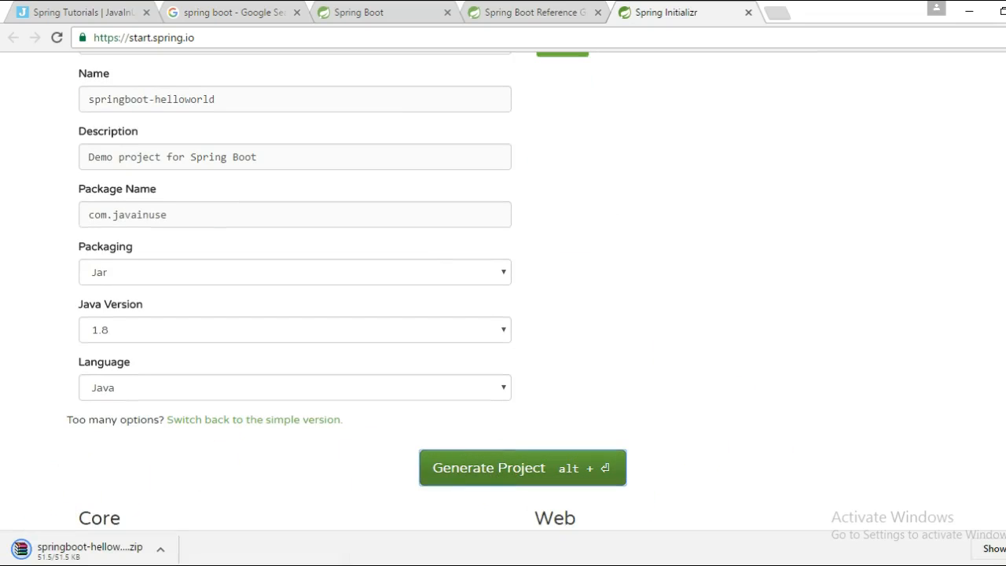
{"action": "left_click", "coordinate": [49, 550]}
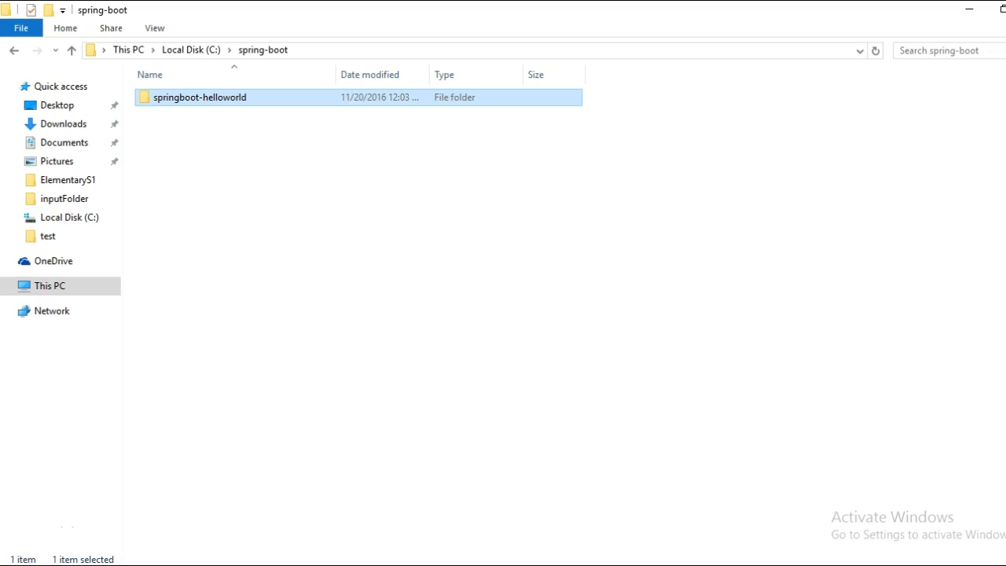
Step: Open the springboot-helloworld folder in C:\spring-boot to show its project files
{"action": "double_click", "coordinate": [226, 104]}
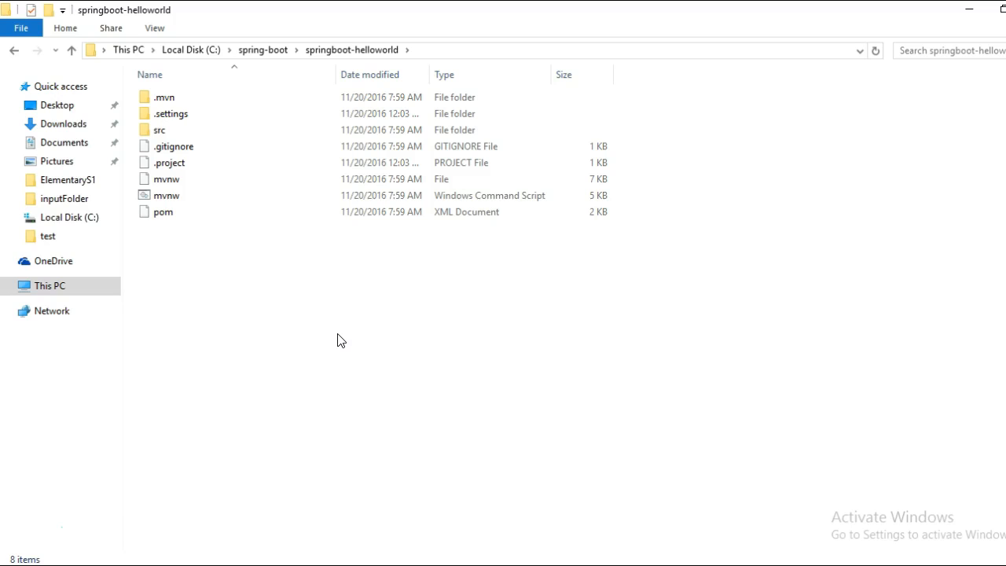
{"action": "mouse_move", "coordinate": [631, 550]}
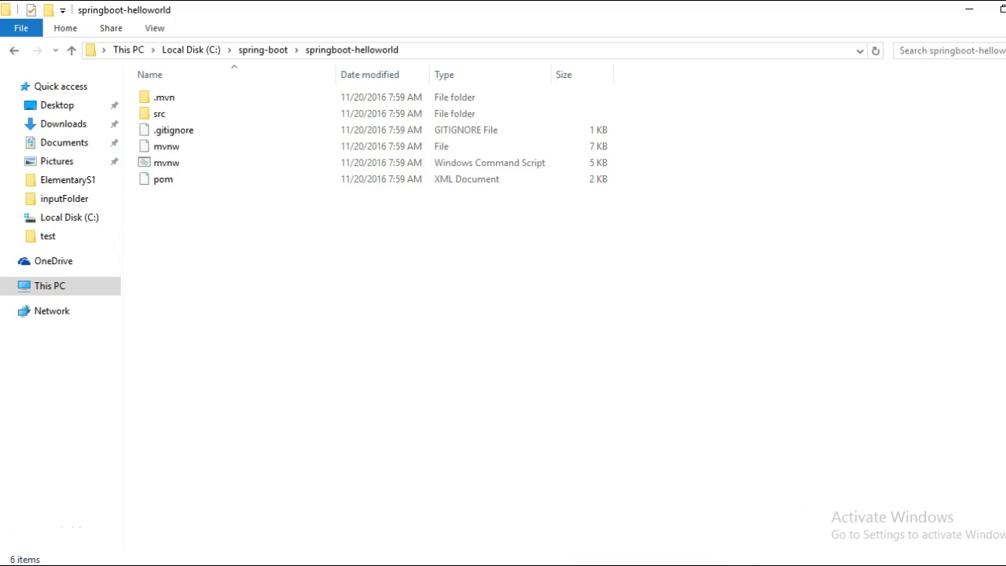
Step: In Eclipse, start an import of Existing Maven Projects via File > Import
{"action": "left_click", "coordinate": [597, 559]}
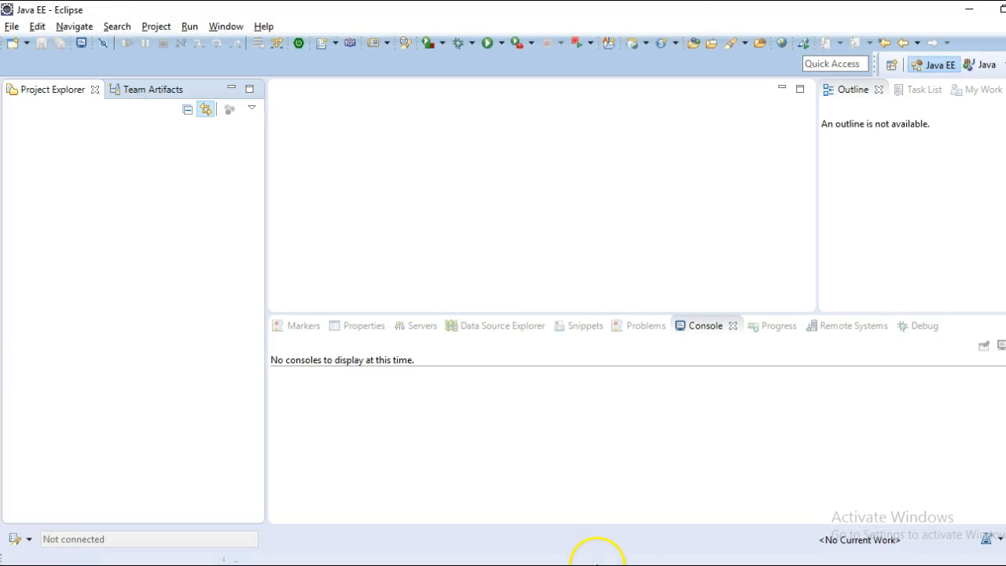
{"action": "left_click", "coordinate": [12, 26]}
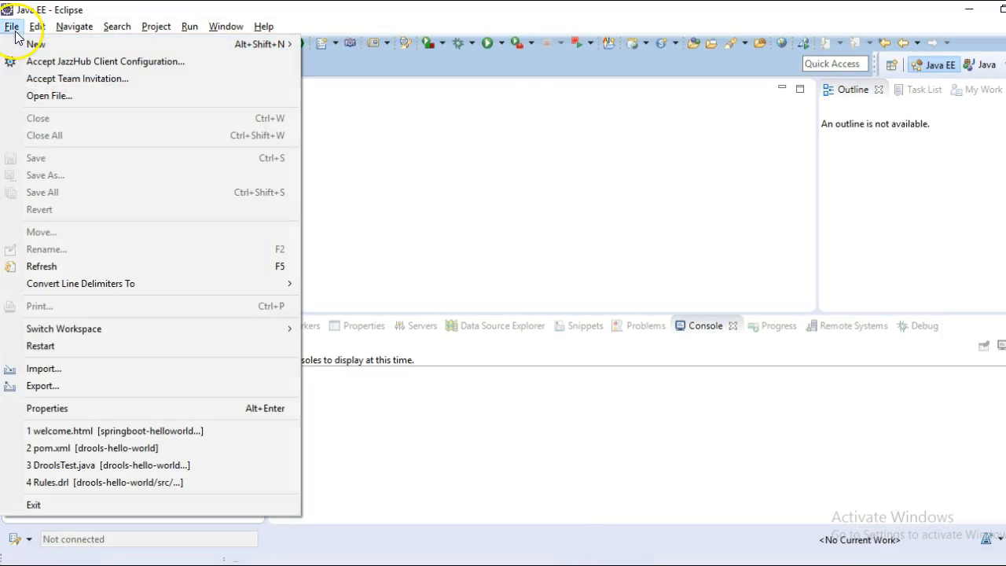
{"action": "left_click", "coordinate": [55, 369]}
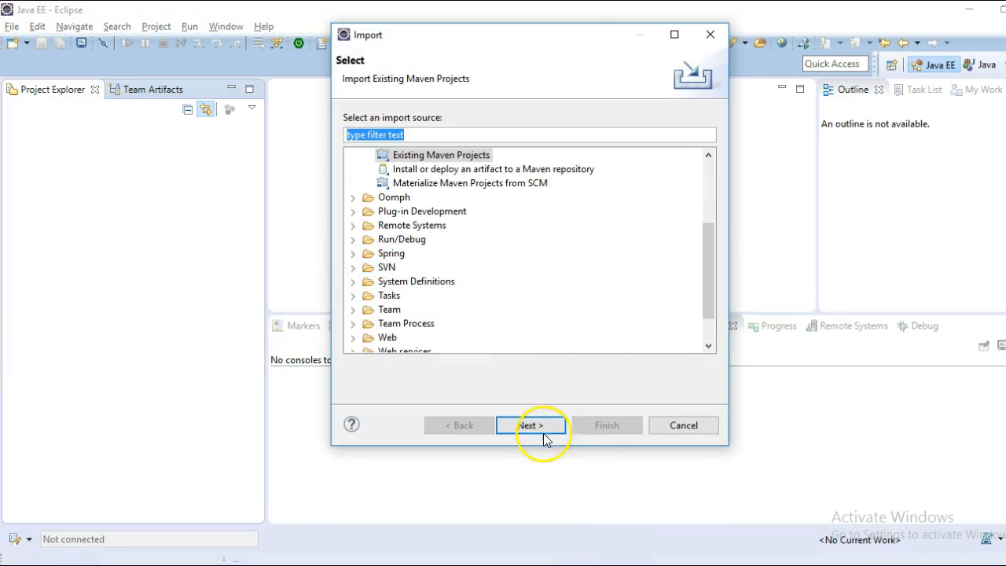
{"action": "left_click", "coordinate": [529, 425]}
Step: Browse to C:\spring-boot\springboot-helloworld as the root folder and finish the import
{"action": "left_click", "coordinate": [781, 115]}
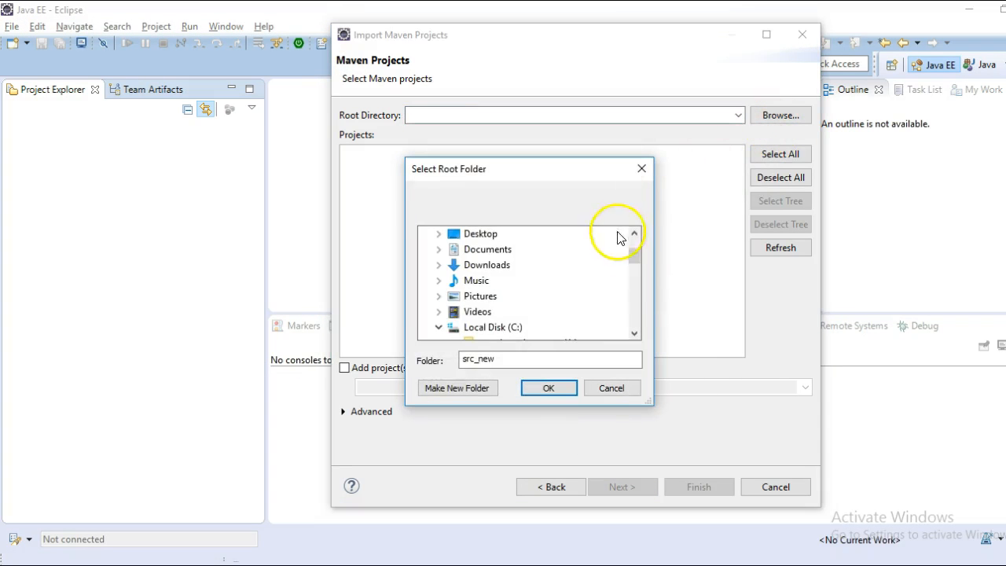
{"action": "left_click", "coordinate": [493, 327]}
{"action": "scroll", "coordinate": [503, 314], "scroll_direction": "down", "scroll_amount": 5}
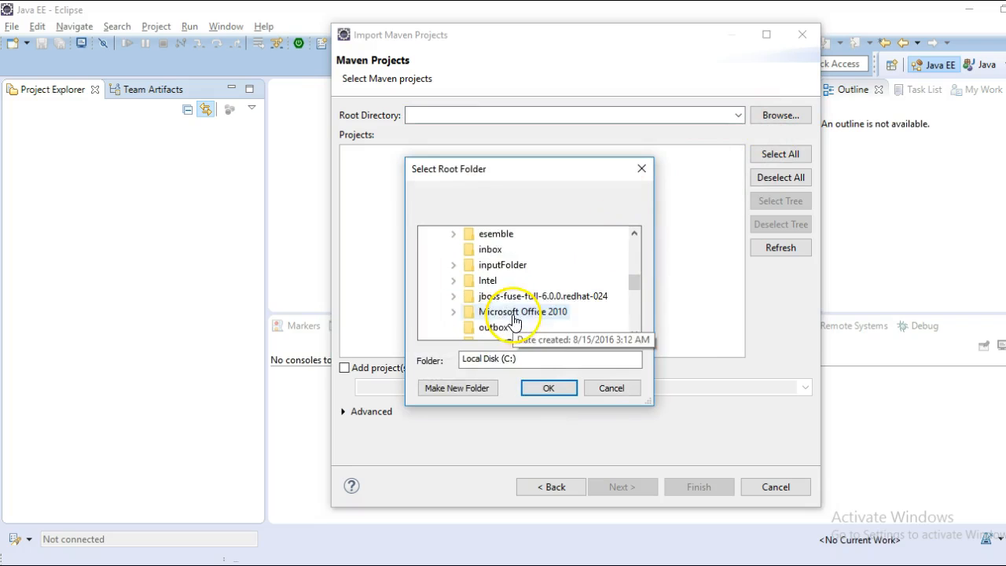
{"action": "scroll", "coordinate": [556, 319], "scroll_direction": "down", "scroll_amount": 3}
{"action": "left_click", "coordinate": [454, 327]}
{"action": "scroll", "coordinate": [503, 315], "scroll_direction": "down", "scroll_amount": 2}
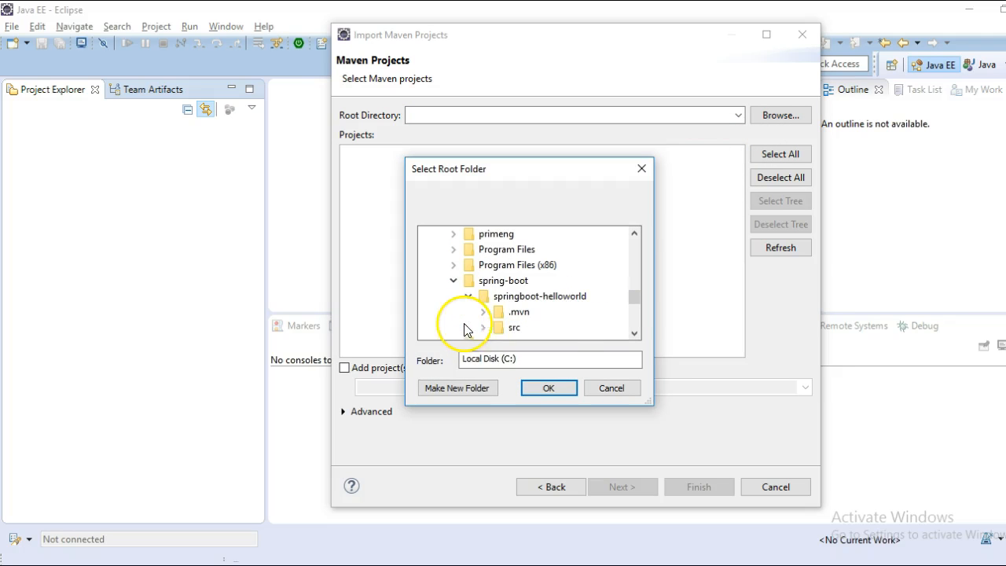
{"action": "left_click", "coordinate": [540, 295]}
{"action": "left_click", "coordinate": [549, 387]}
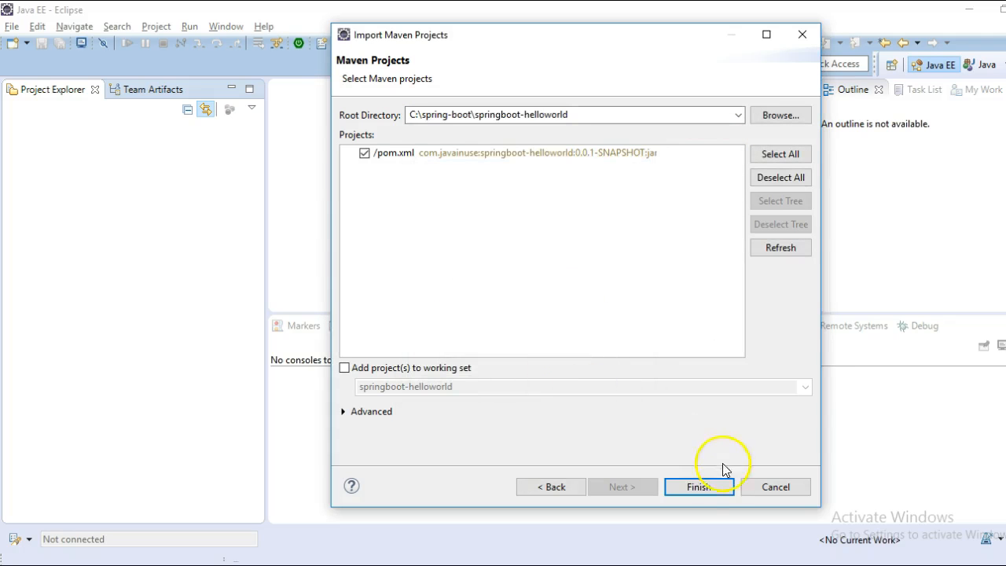
{"action": "left_click", "coordinate": [699, 487]}
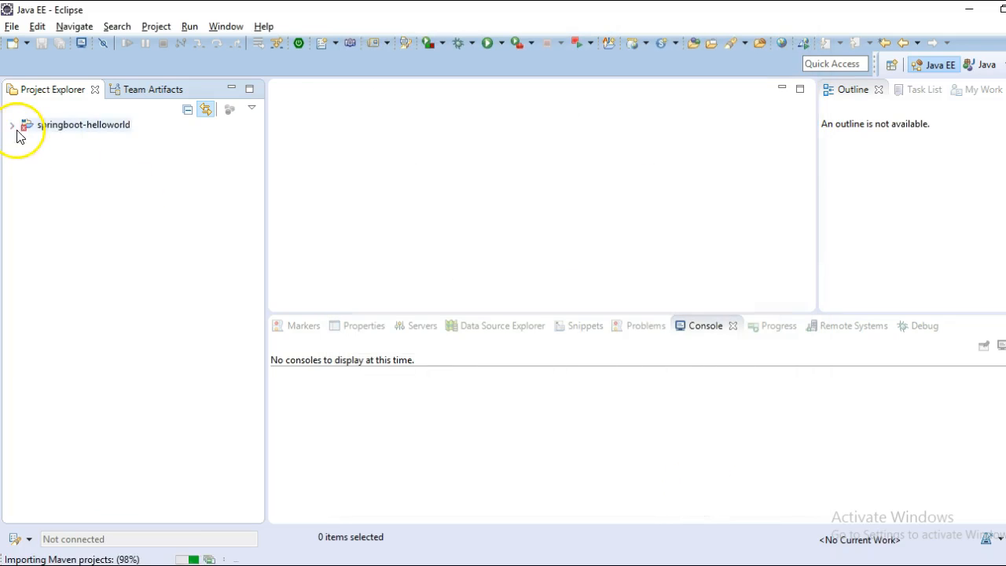
{"action": "left_click", "coordinate": [12, 126]}
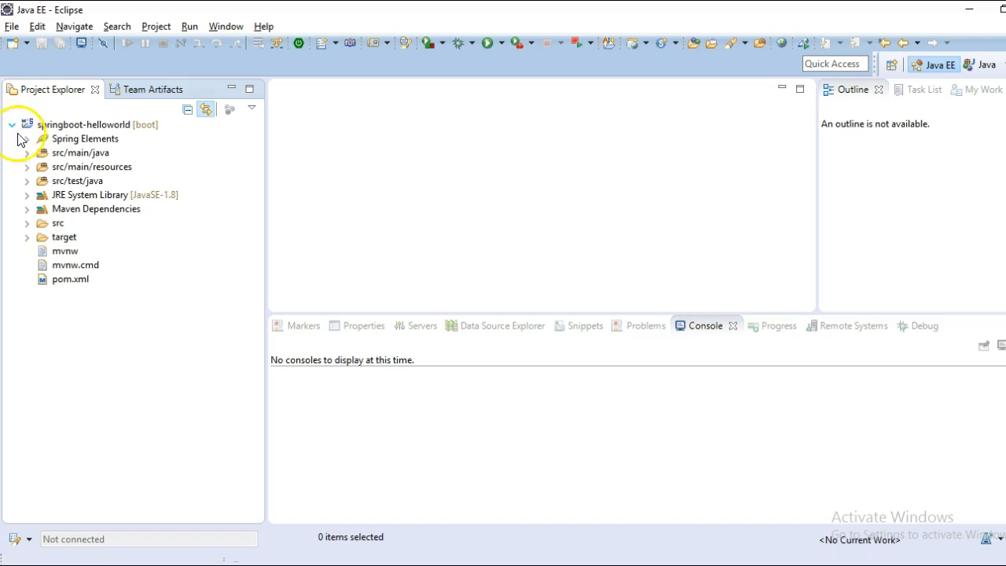
{"action": "left_click", "coordinate": [27, 152]}
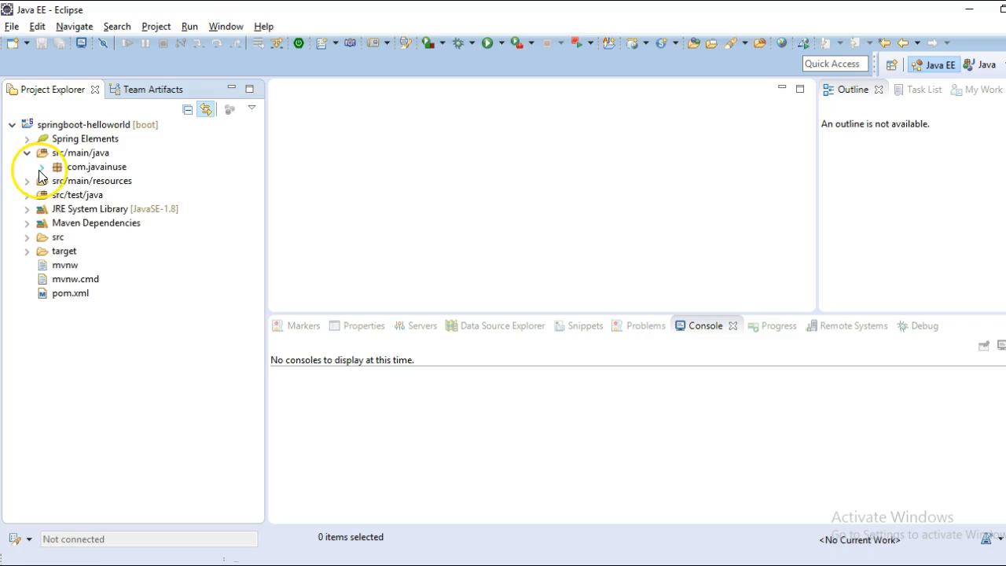
{"action": "left_click", "coordinate": [41, 167]}
{"action": "double_click", "coordinate": [104, 181]}
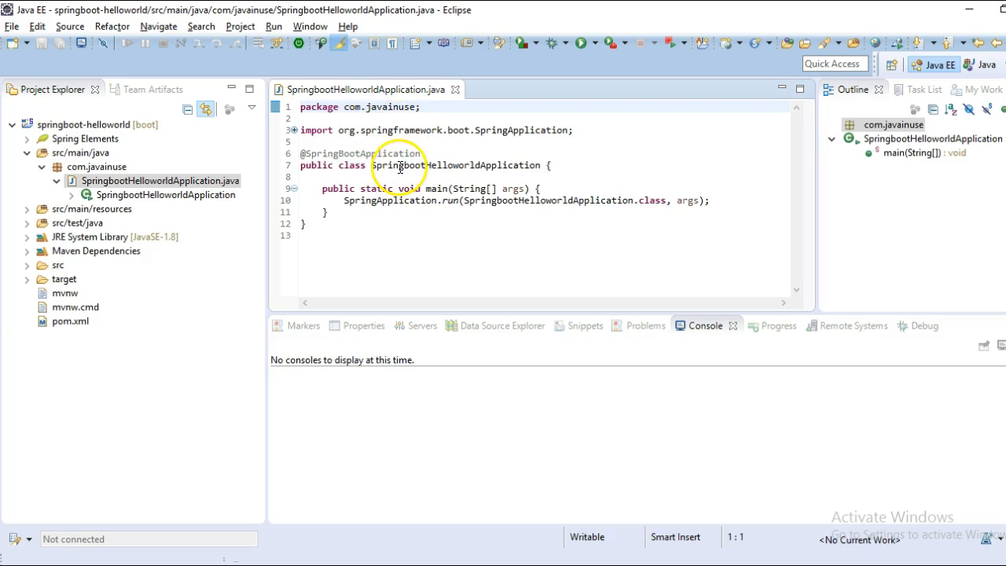
{"action": "double_click", "coordinate": [456, 165]}
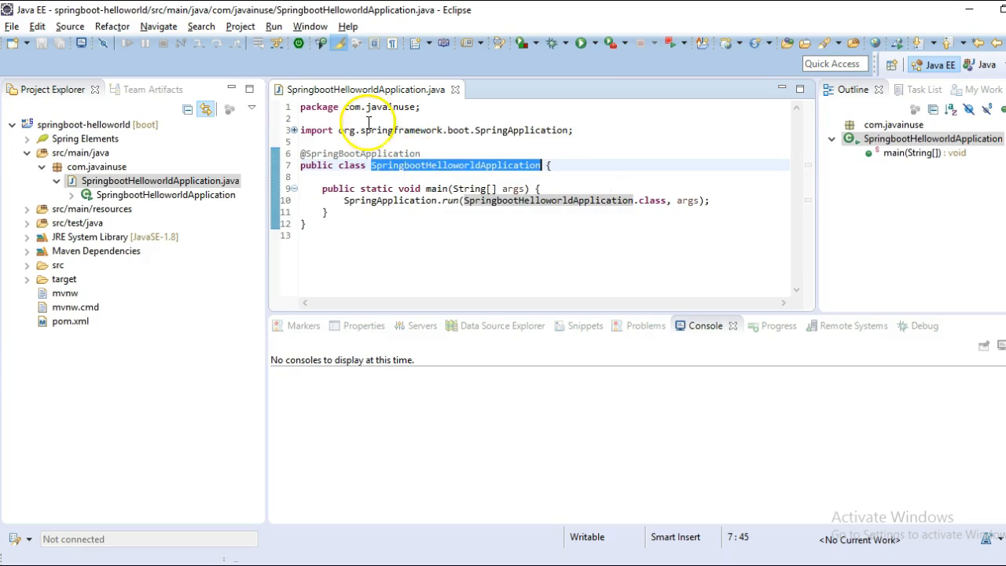
{"action": "double_click", "coordinate": [71, 321]}
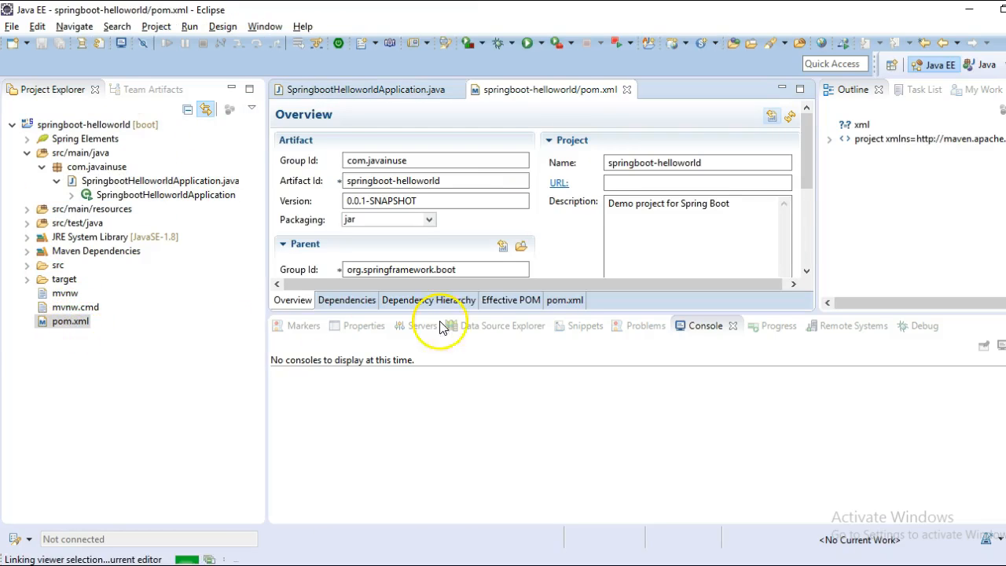
{"action": "left_click", "coordinate": [564, 301]}
{"action": "scroll", "coordinate": [546, 217], "scroll_direction": "down", "scroll_amount": 1}
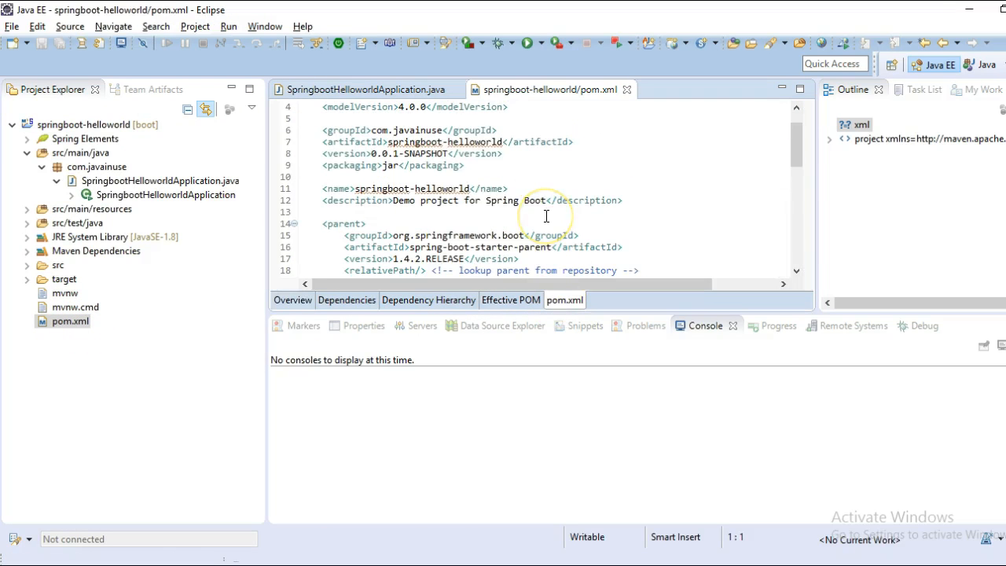
{"action": "scroll", "coordinate": [546, 216], "scroll_direction": "down", "scroll_amount": 3}
{"action": "scroll", "coordinate": [546, 216], "scroll_direction": "down", "scroll_amount": 1}
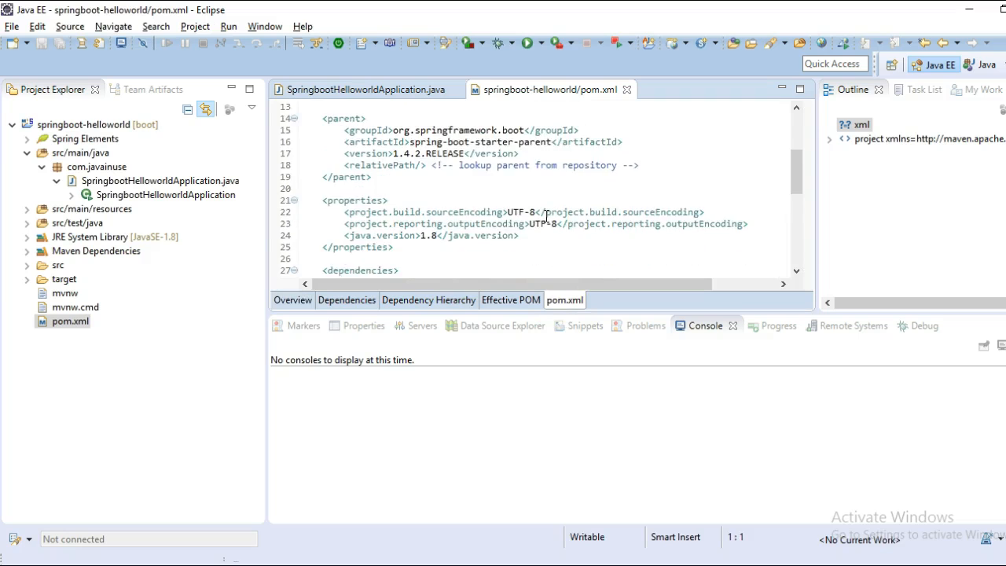
{"action": "scroll", "coordinate": [546, 216], "scroll_direction": "up", "scroll_amount": 4}
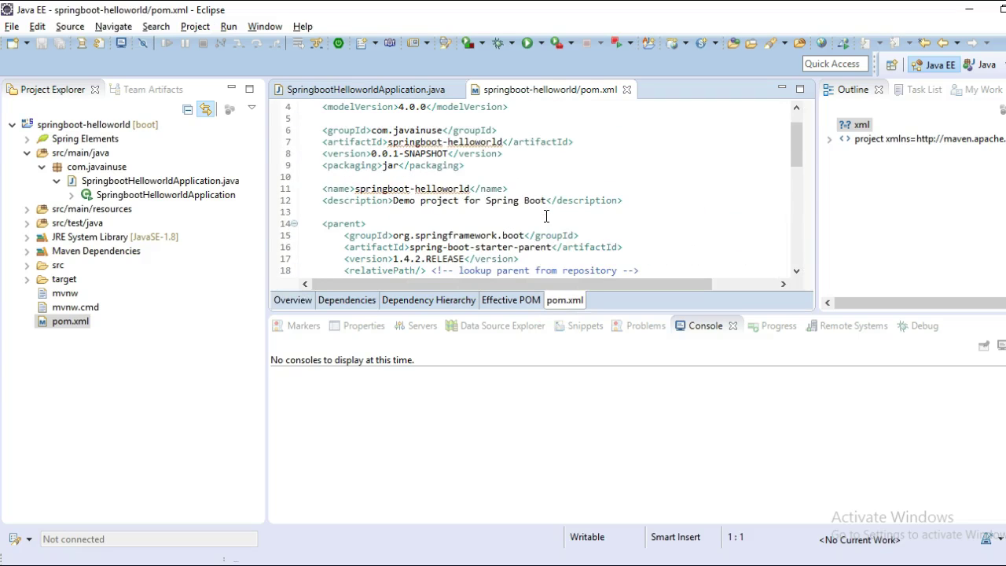
{"action": "double_click", "coordinate": [552, 91]}
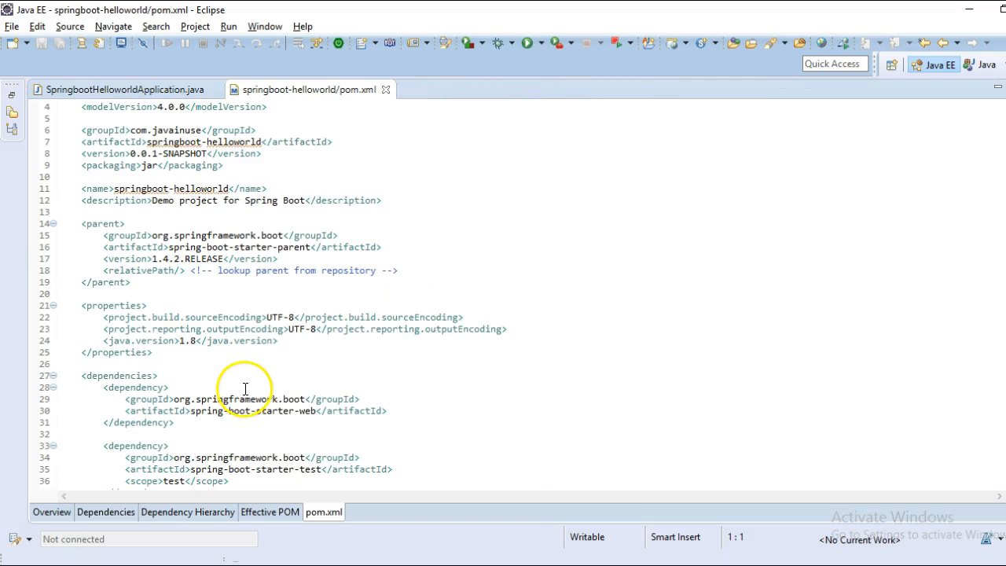
{"action": "scroll", "coordinate": [246, 388], "scroll_direction": "down", "scroll_amount": 2}
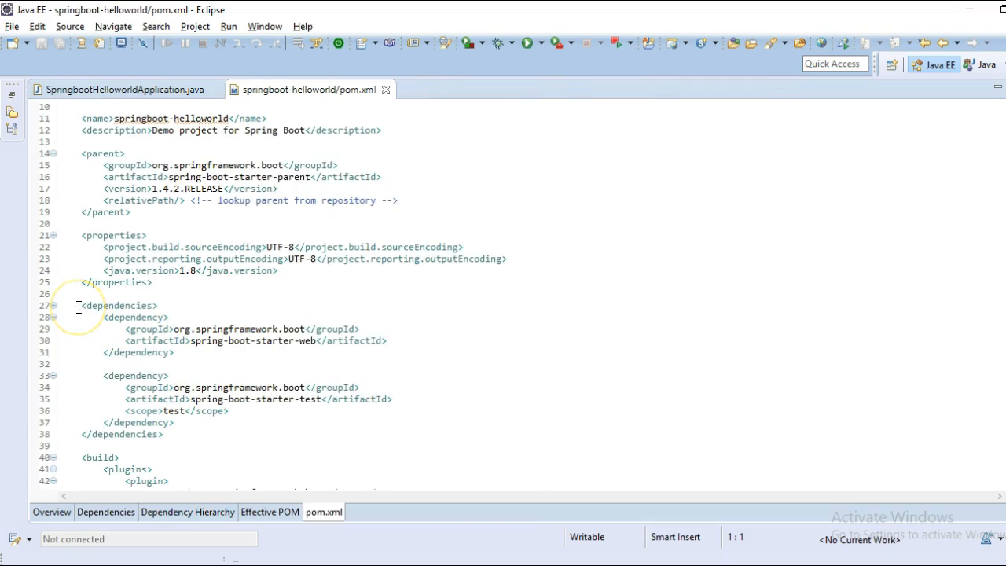
{"action": "left_click", "coordinate": [301, 341]}
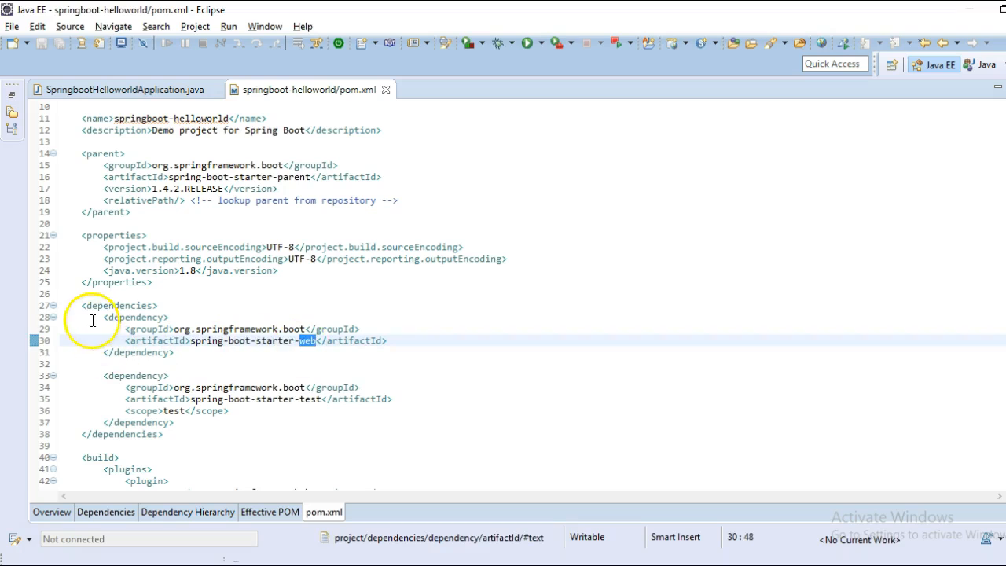
{"action": "left_click_drag", "start_coordinate": [103, 317], "coordinate": [192, 353]}
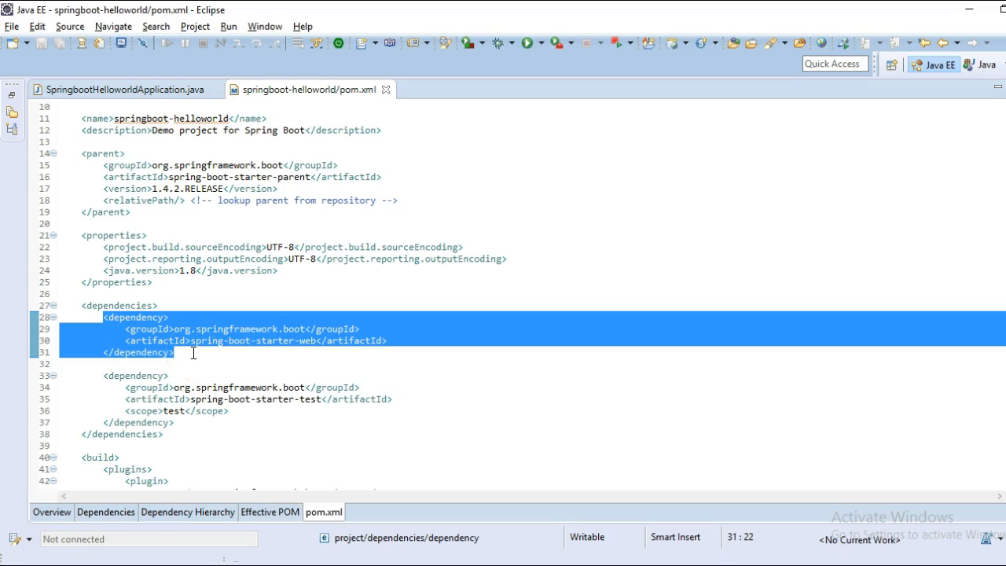
{"action": "left_click", "coordinate": [435, 320]}
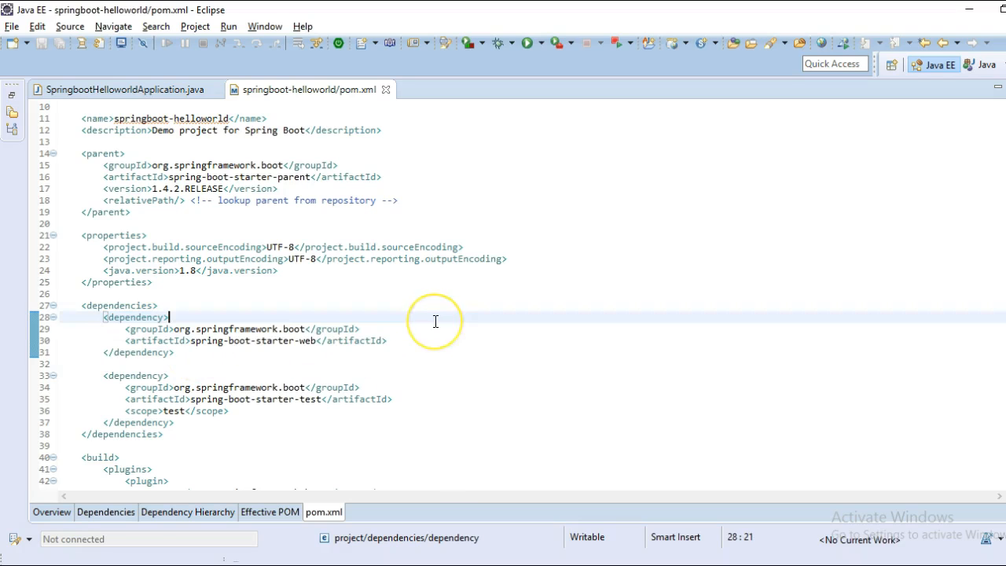
{"action": "double_click", "coordinate": [307, 340]}
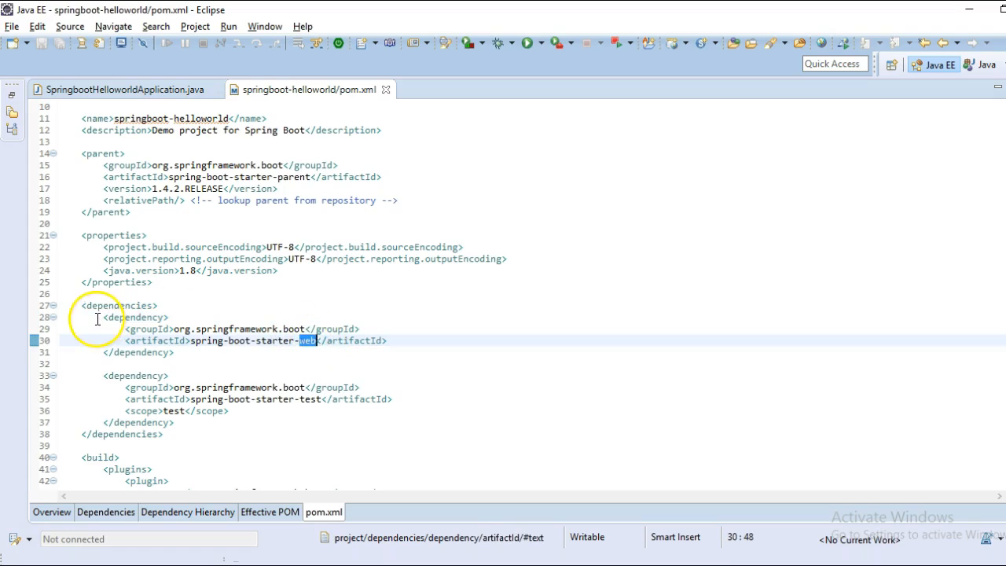
{"action": "left_click_drag", "start_coordinate": [103, 318], "coordinate": [189, 351]}
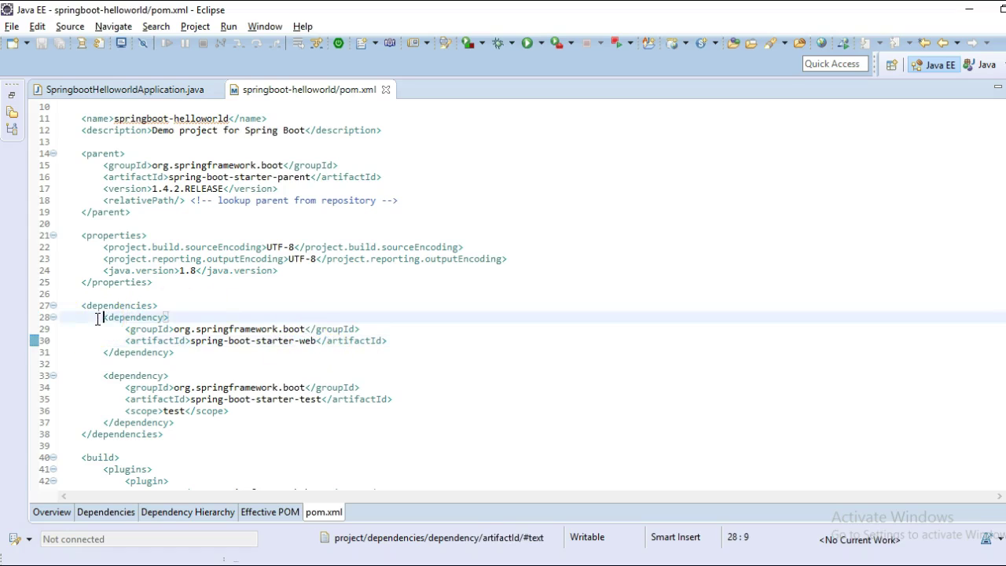
{"action": "left_click", "coordinate": [182, 342]}
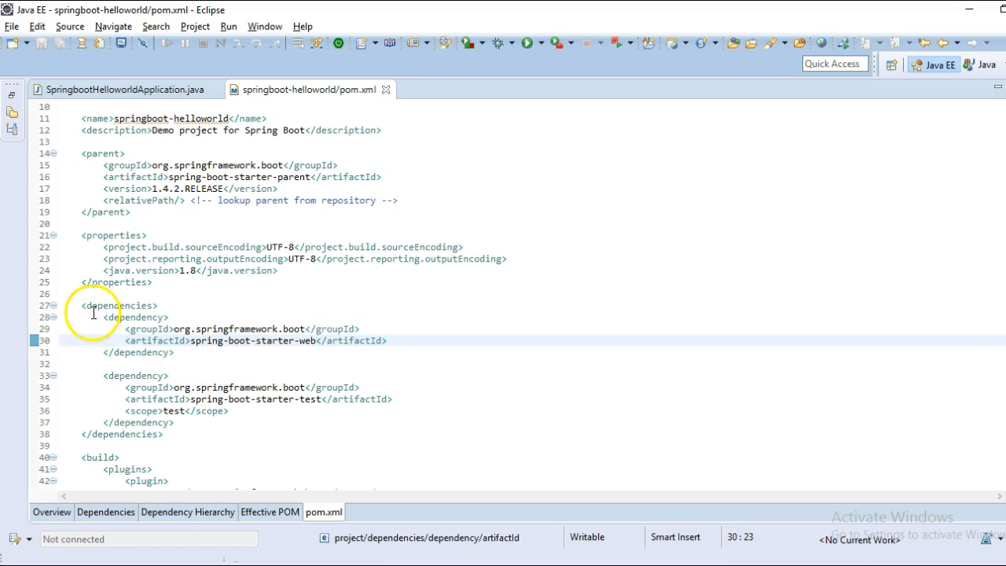
{"action": "left_click_drag", "start_coordinate": [257, 341], "coordinate": [316, 341]}
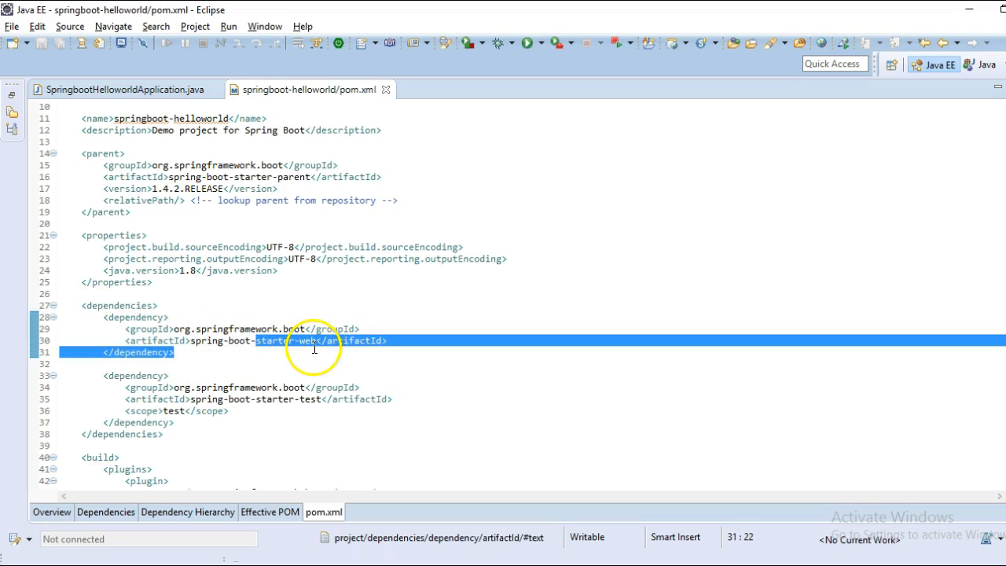
{"action": "left_click_drag", "start_coordinate": [103, 317], "coordinate": [174, 352]}
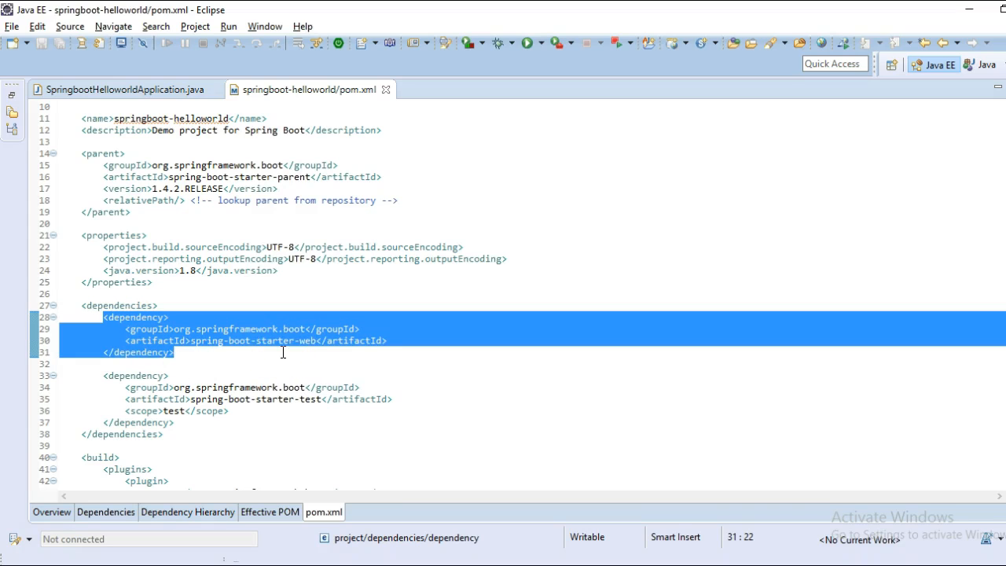
{"action": "left_click", "coordinate": [277, 271]}
Step: Run Maven install on springboot-helloworld from pom.xml and restore the full workspace layout
{"action": "right_click", "coordinate": [228, 181]}
{"action": "mouse_move", "coordinate": [268, 323]}
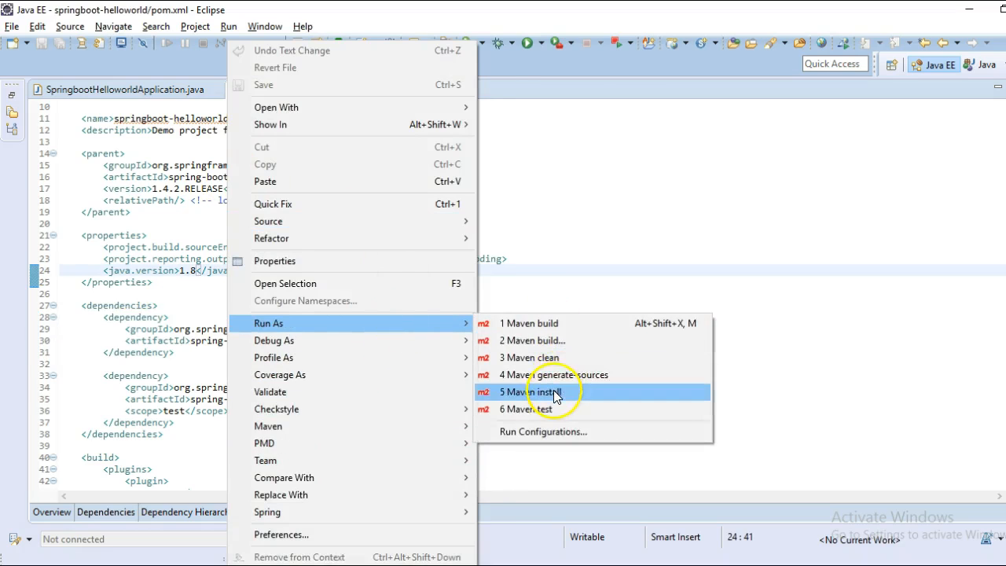
{"action": "left_click", "coordinate": [533, 392]}
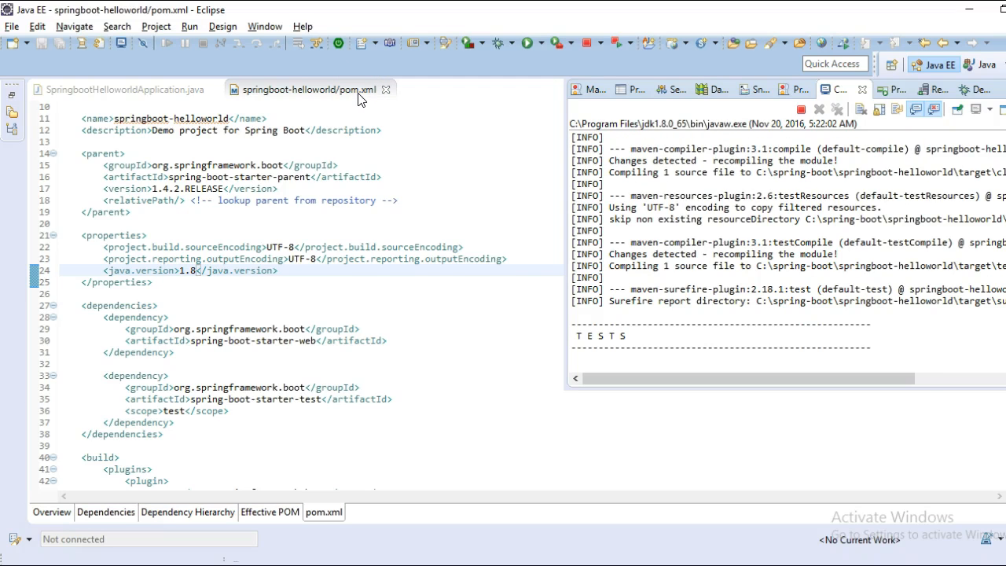
{"action": "double_click", "coordinate": [360, 93]}
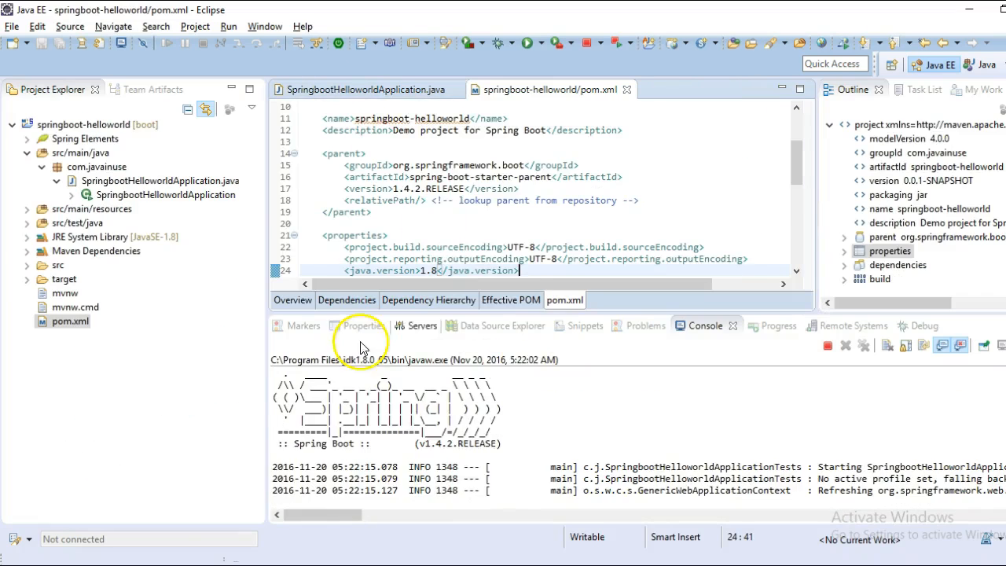
Step: Review the Maven Dependencies jars, from spring-boot-starter-web down to spring-test, as the build reaches BUILD SUCCESS
{"action": "left_click", "coordinate": [26, 251]}
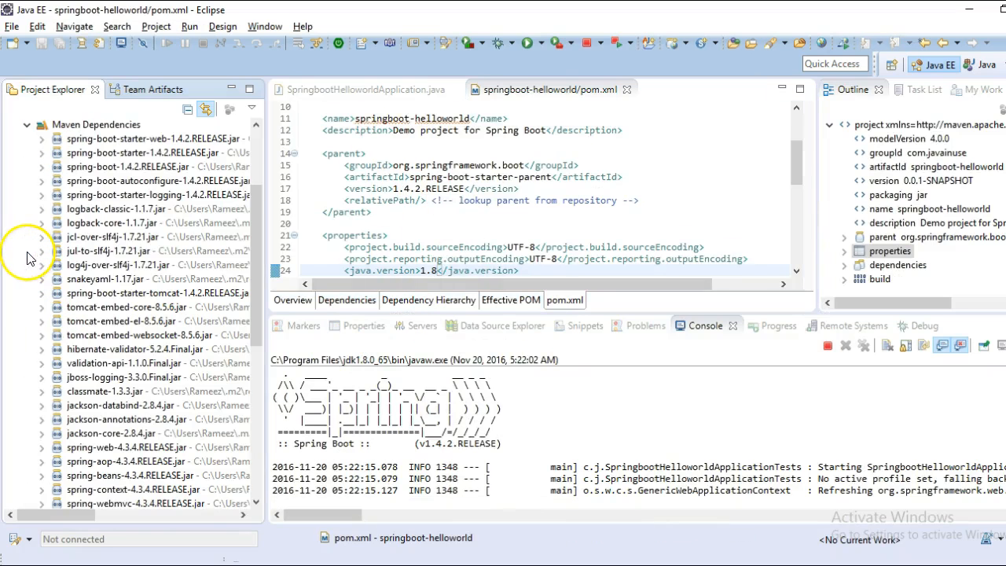
{"action": "left_click", "coordinate": [150, 138]}
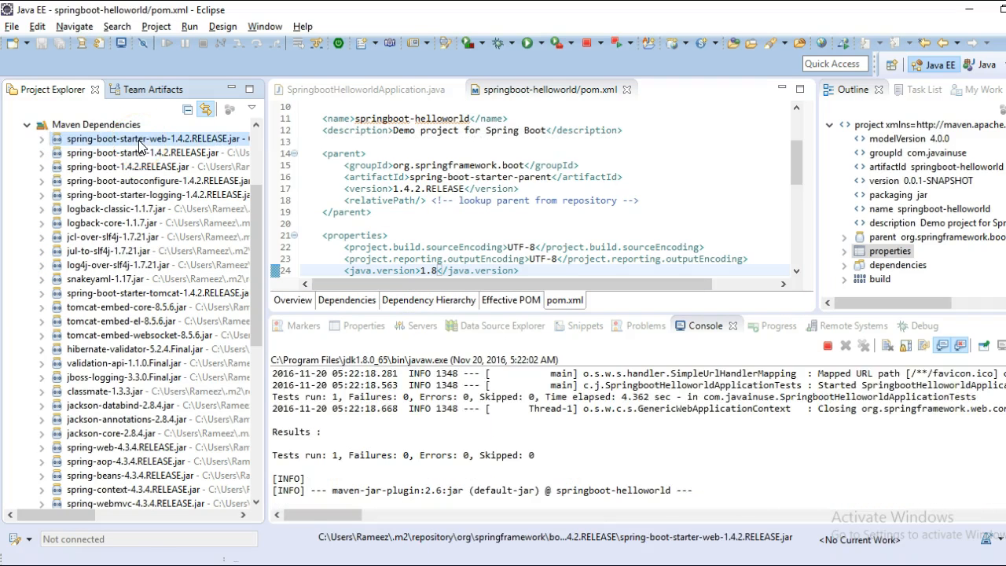
{"action": "scroll", "coordinate": [203, 393], "scroll_direction": "down", "scroll_amount": 5}
{"action": "scroll", "coordinate": [189, 417], "scroll_direction": "down", "scroll_amount": 5}
{"action": "scroll", "coordinate": [186, 440], "scroll_direction": "down", "scroll_amount": 5}
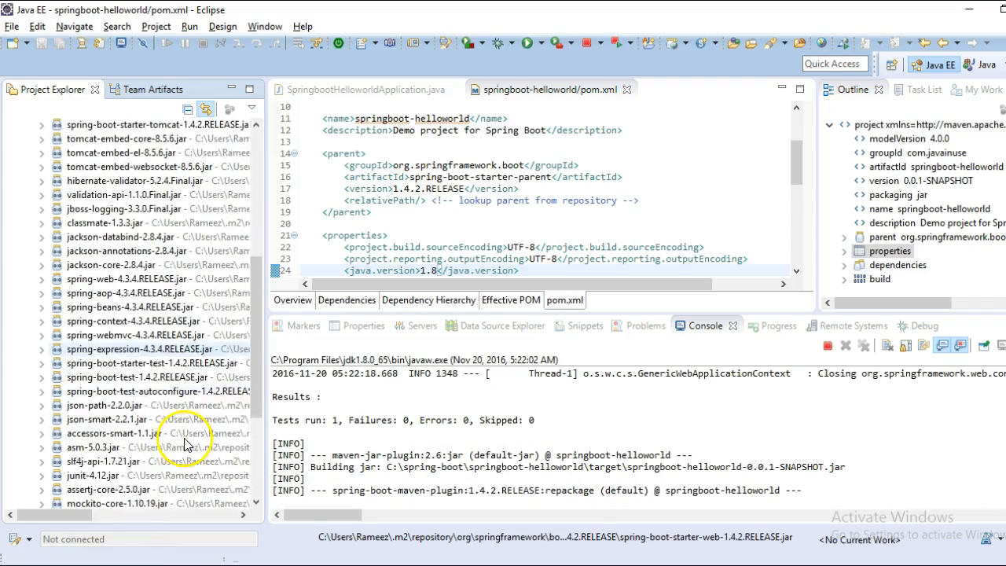
{"action": "scroll", "coordinate": [185, 448], "scroll_direction": "down", "scroll_amount": 5}
{"action": "left_click", "coordinate": [126, 475]}
{"action": "scroll", "coordinate": [155, 479], "scroll_direction": "up", "scroll_amount": 5}
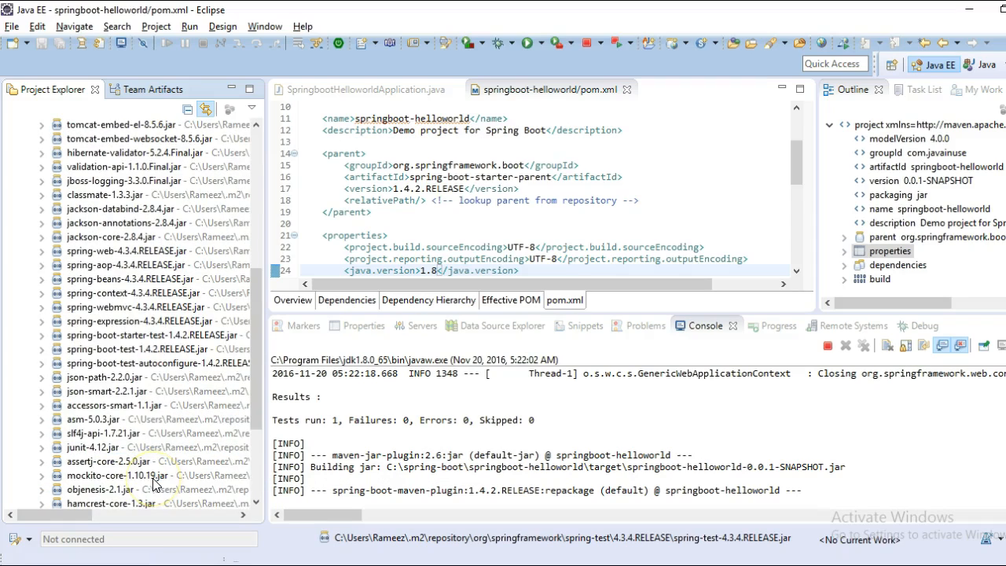
{"action": "scroll", "coordinate": [155, 483], "scroll_direction": "up", "scroll_amount": 3}
{"action": "scroll", "coordinate": [155, 483], "scroll_direction": "up", "scroll_amount": 5}
{"action": "scroll", "coordinate": [155, 472], "scroll_direction": "up", "scroll_amount": 5}
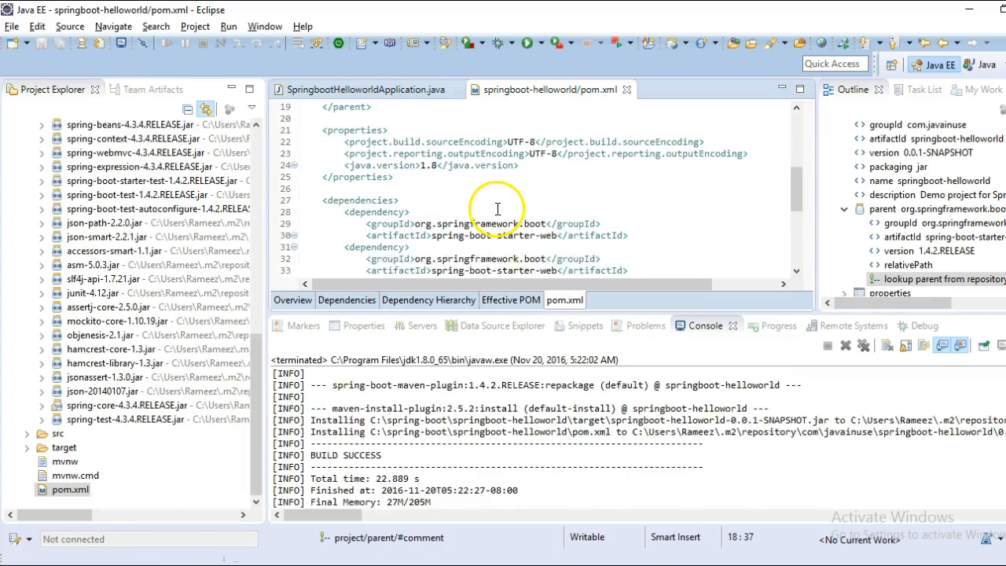
{"action": "scroll", "coordinate": [498, 209], "scroll_direction": "down", "scroll_amount": 1}
{"action": "left_click_drag", "start_coordinate": [344, 176], "coordinate": [429, 210]}
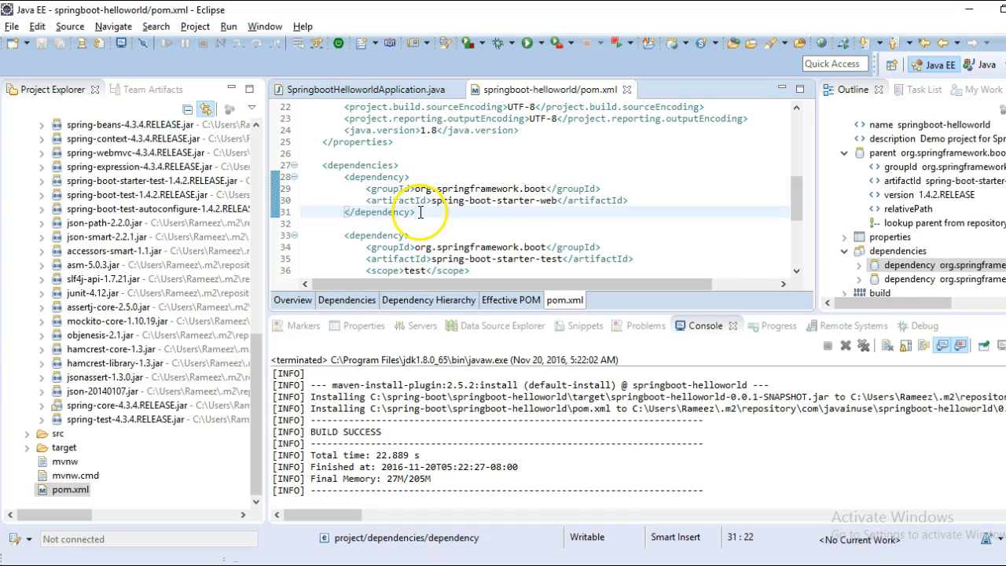
{"action": "mouse_move", "coordinate": [258, 393]}
{"action": "left_mouse_down"}
{"action": "mouse_move", "coordinate": [268, 293]}
{"action": "mouse_move", "coordinate": [258, 189]}
{"action": "left_mouse_up"}
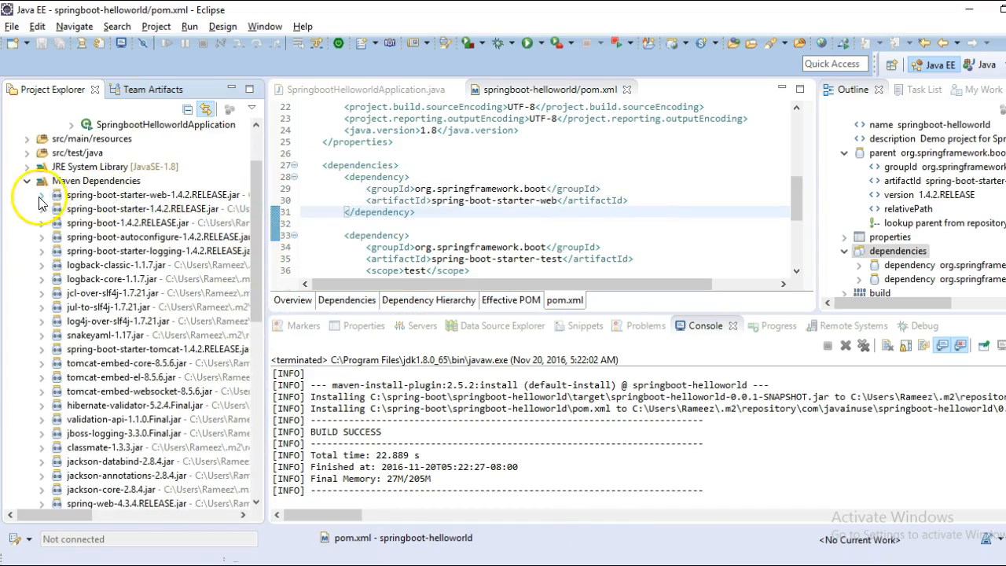
{"action": "left_click", "coordinate": [153, 194]}
{"action": "scroll", "coordinate": [189, 472], "scroll_direction": "down", "scroll_amount": 5}
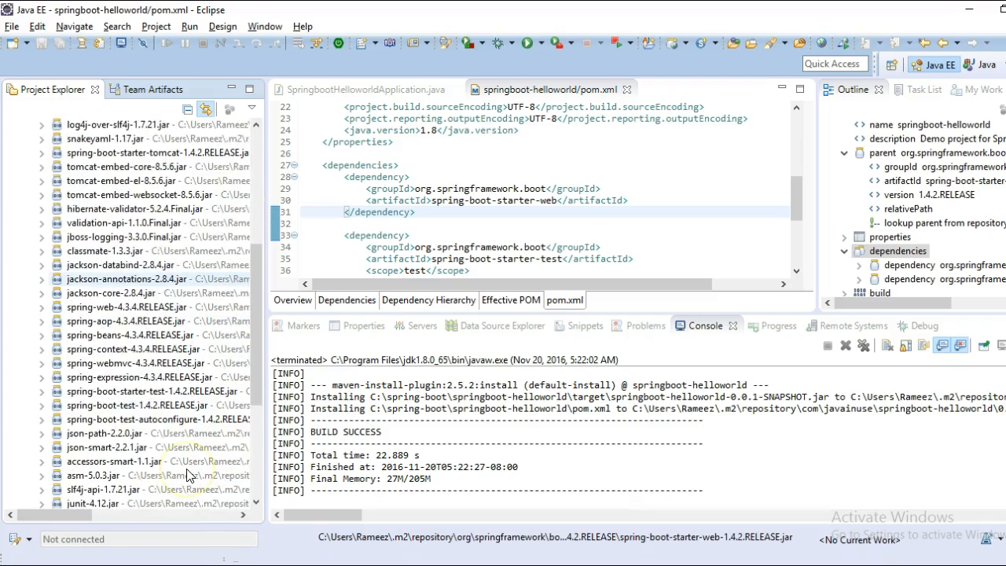
{"action": "scroll", "coordinate": [189, 475], "scroll_direction": "down", "scroll_amount": 5}
{"action": "scroll", "coordinate": [189, 476], "scroll_direction": "down", "scroll_amount": 5}
{"action": "left_click", "coordinate": [125, 488]}
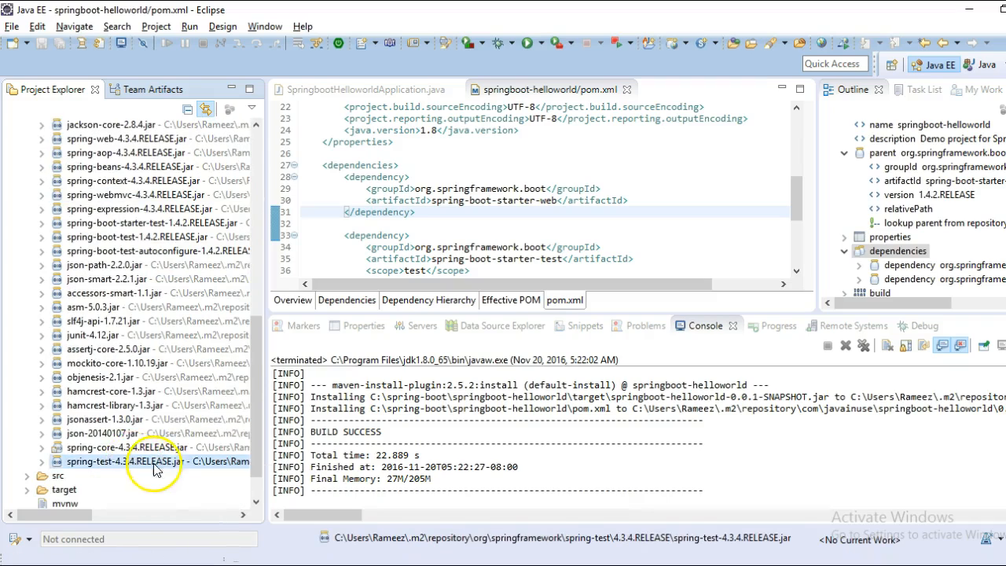
{"action": "scroll", "coordinate": [222, 497], "scroll_direction": "up", "scroll_amount": 5}
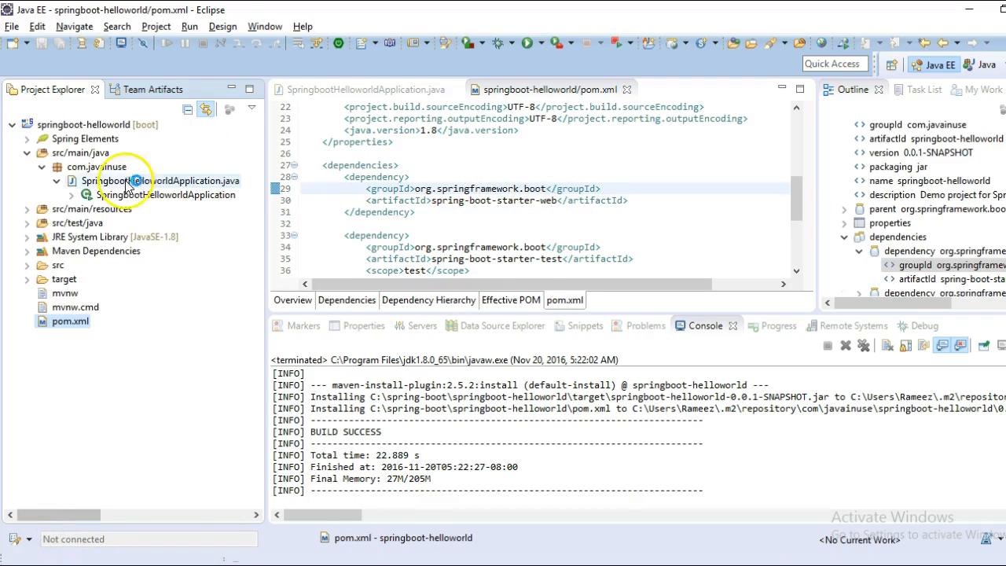
Step: Inspect SpringbootHelloworldApplication's main method and the -web starter artifact in pom.xml
{"action": "double_click", "coordinate": [159, 181]}
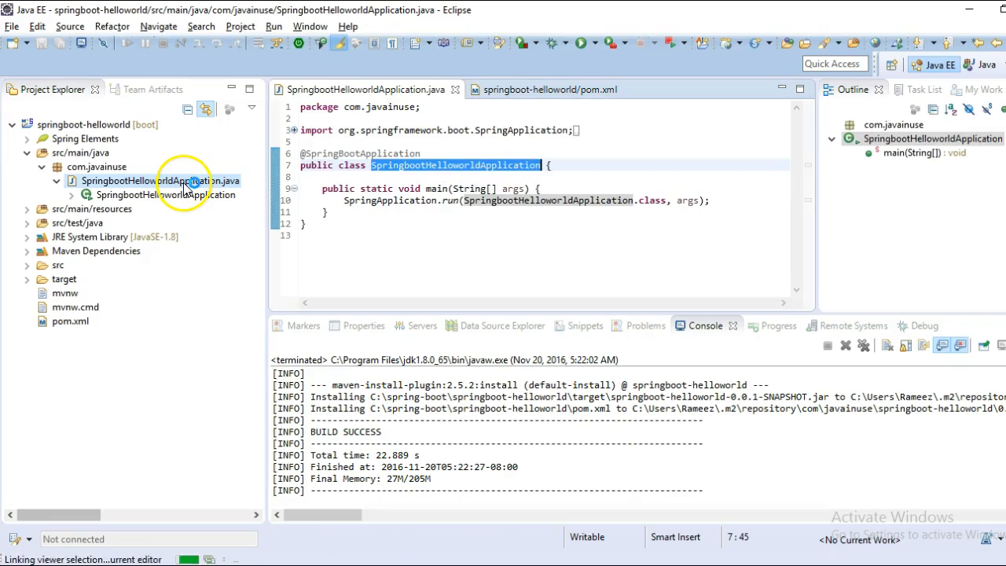
{"action": "left_click", "coordinate": [457, 188]}
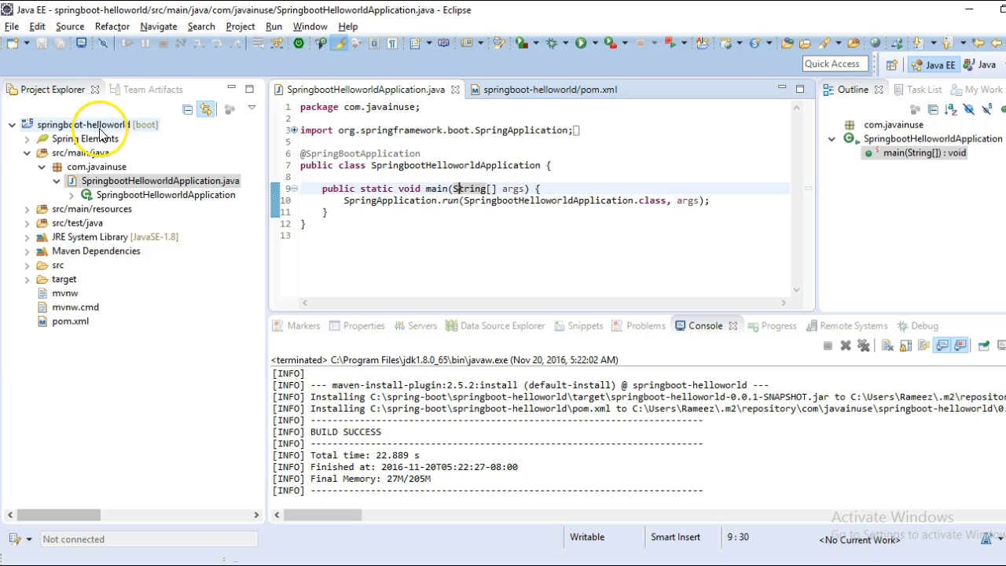
{"action": "double_click", "coordinate": [70, 322]}
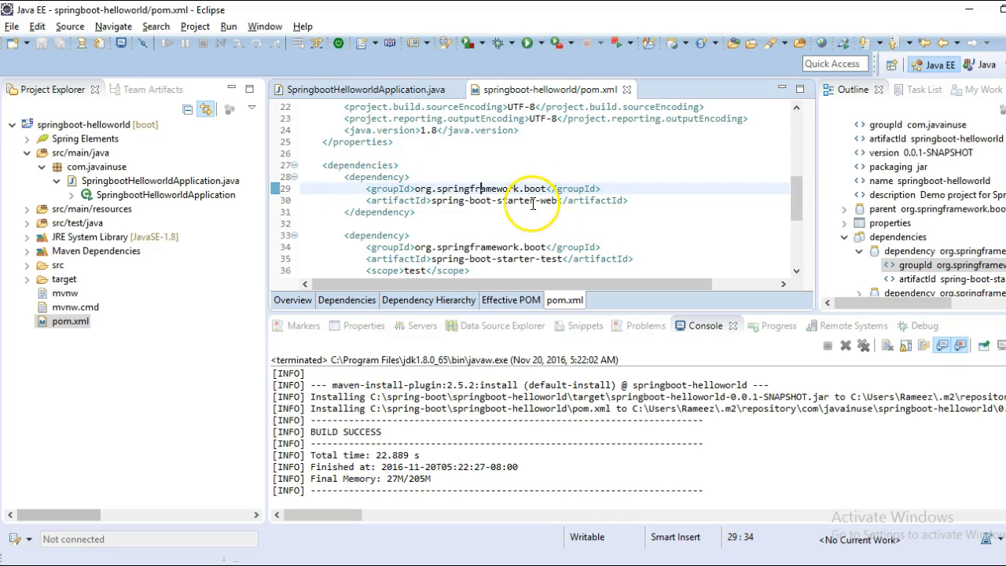
{"action": "mouse_move", "coordinate": [503, 200]}
{"action": "left_click_drag", "start_coordinate": [536, 201], "coordinate": [558, 200]}
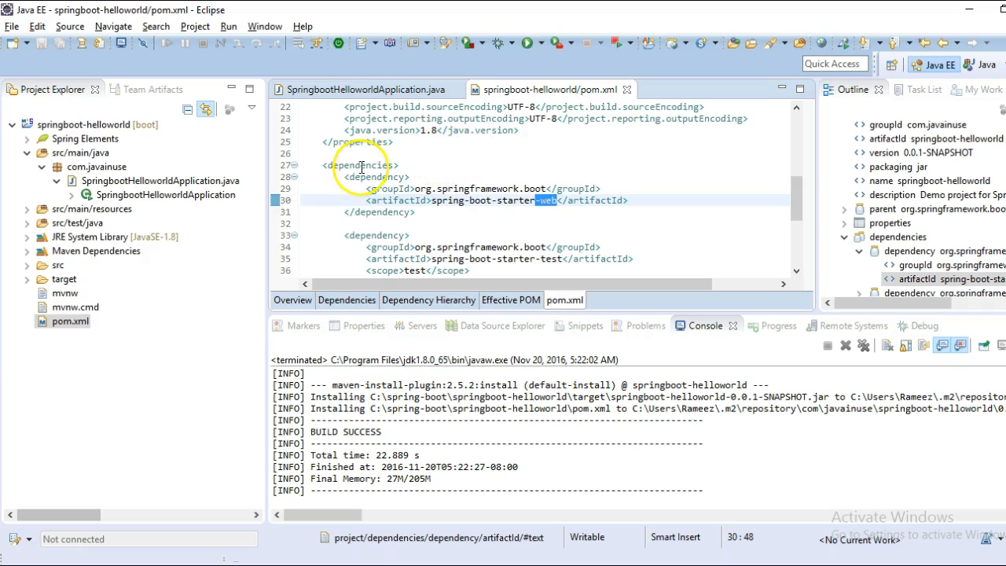
Step: Return to the SpringbootHelloworldApplication class and highlight its body
{"action": "double_click", "coordinate": [160, 181]}
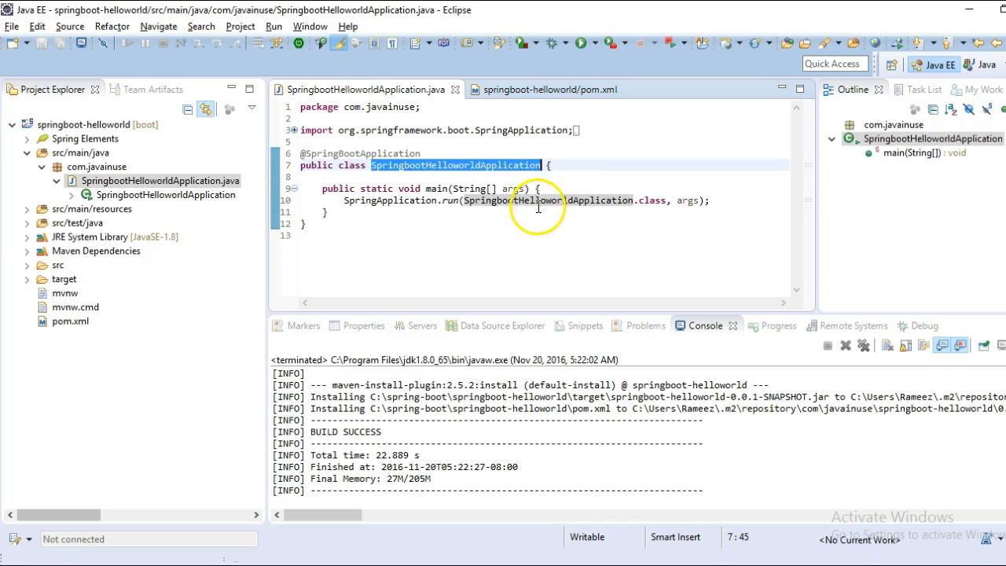
{"action": "double_click", "coordinate": [553, 165]}
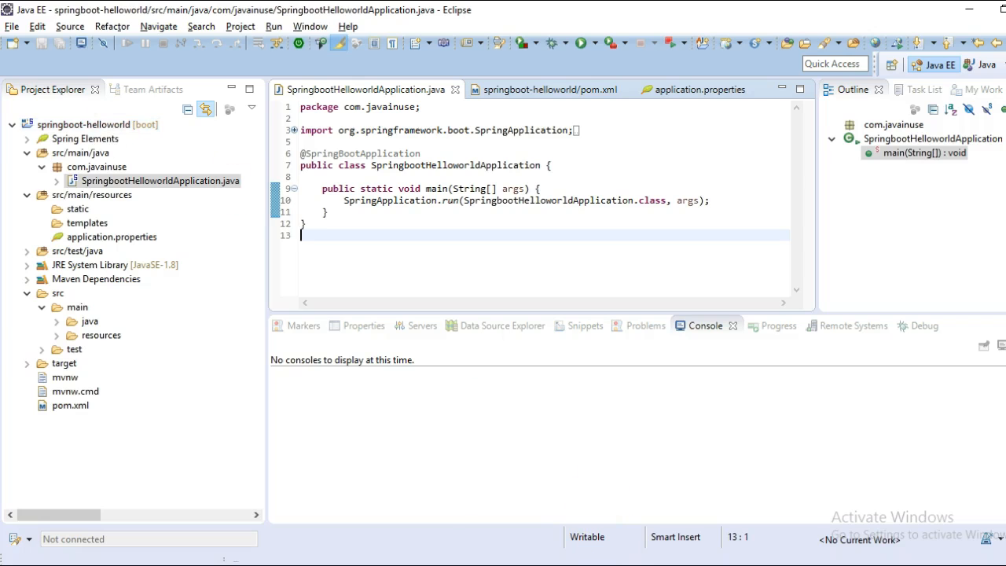
Step: Close the localhost error tab in Chrome and go back to the Spring Boot tutorials page
{"action": "key", "text": "alt+Tab"}
{"action": "left_click", "coordinate": [301, 14]}
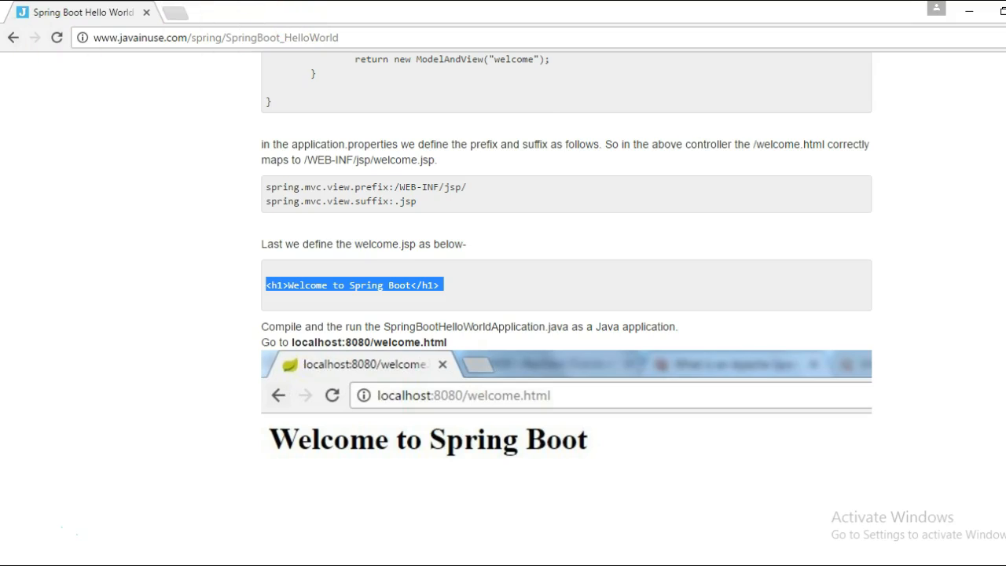
{"action": "left_click", "coordinate": [12, 37]}
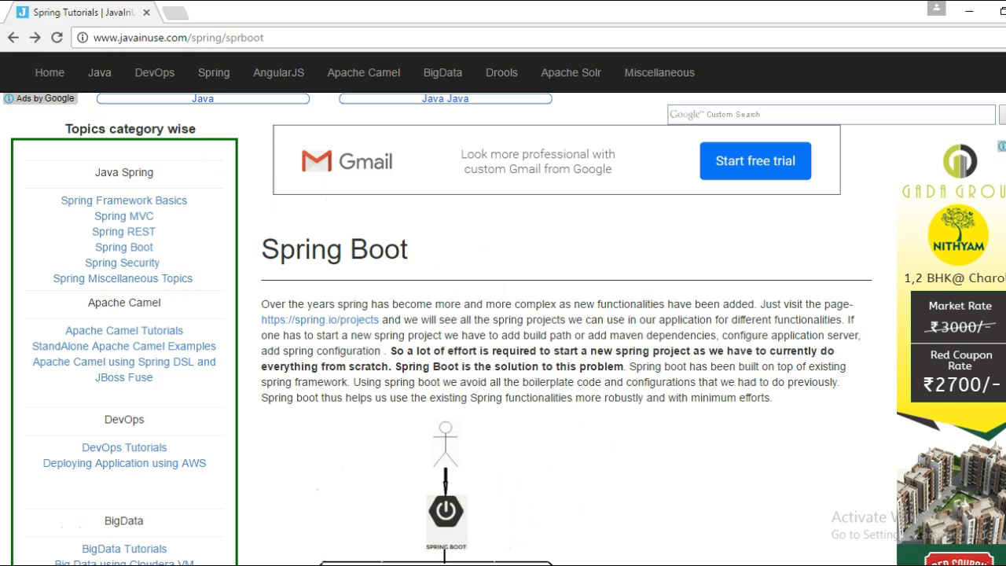
{"action": "key", "text": "alt+Tab"}
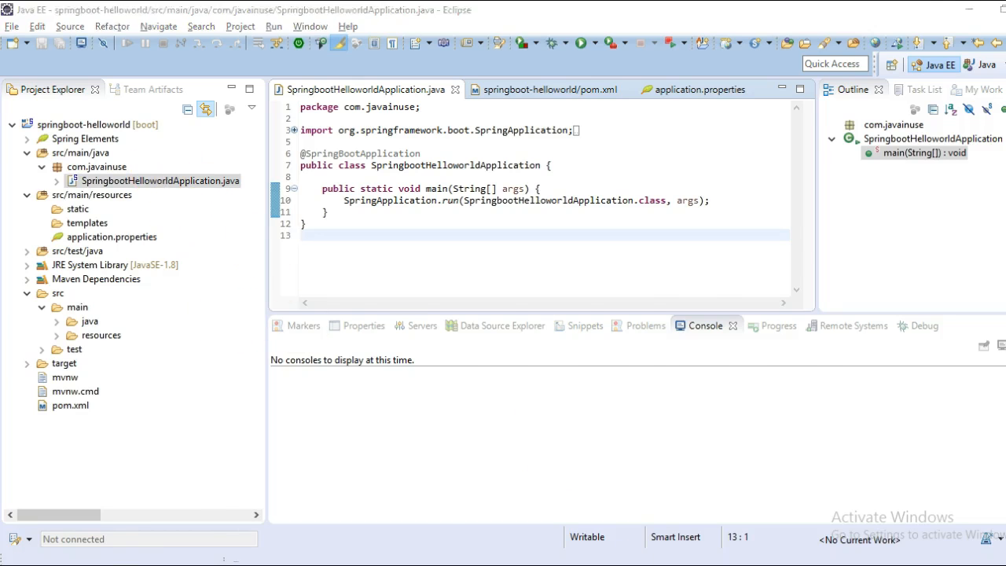
{"action": "key", "text": "alt+Tab"}
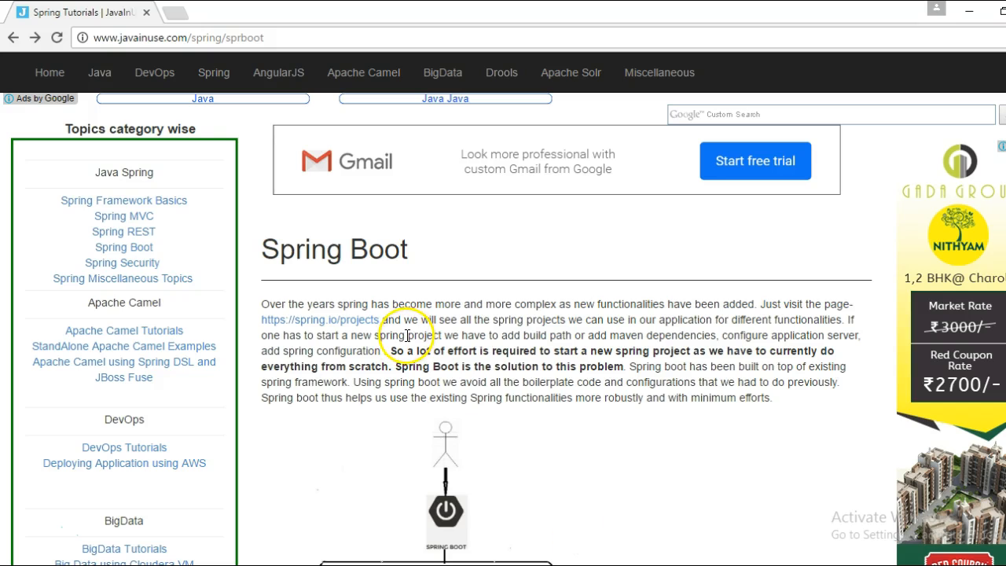
Step: Open the javainuse 'Spring Boot Hello World Application' tutorial article
{"action": "left_click", "coordinate": [165, 38]}
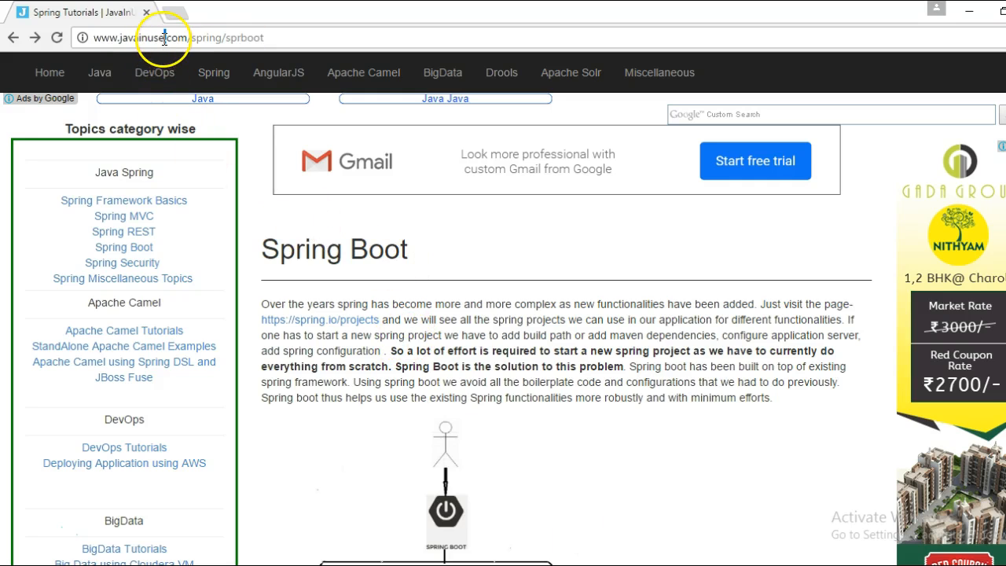
{"action": "scroll", "coordinate": [472, 417], "scroll_direction": "down", "scroll_amount": 5}
{"action": "scroll", "coordinate": [471, 417], "scroll_direction": "down", "scroll_amount": 5}
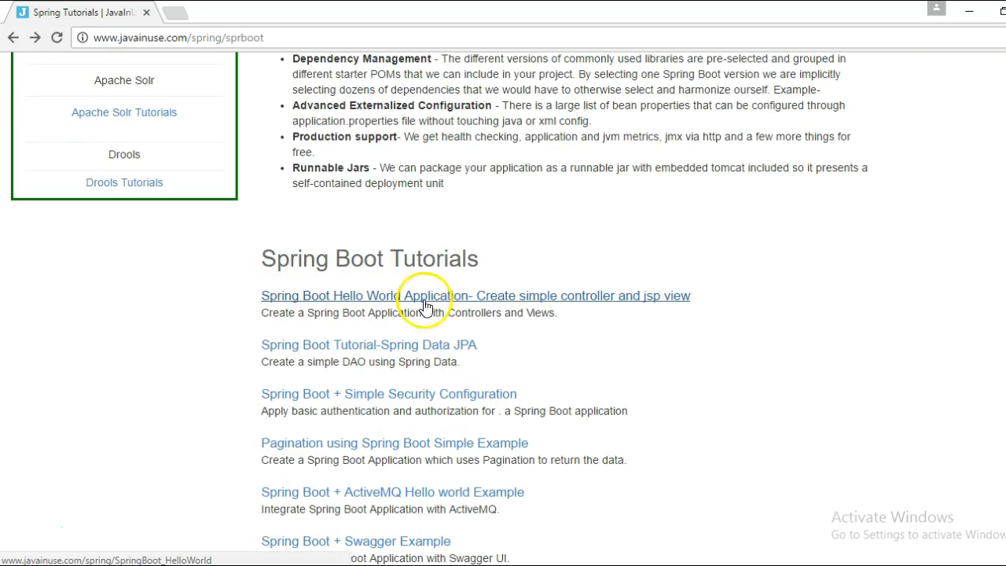
{"action": "left_click", "coordinate": [593, 300]}
{"action": "scroll", "coordinate": [402, 409], "scroll_direction": "down", "scroll_amount": 1}
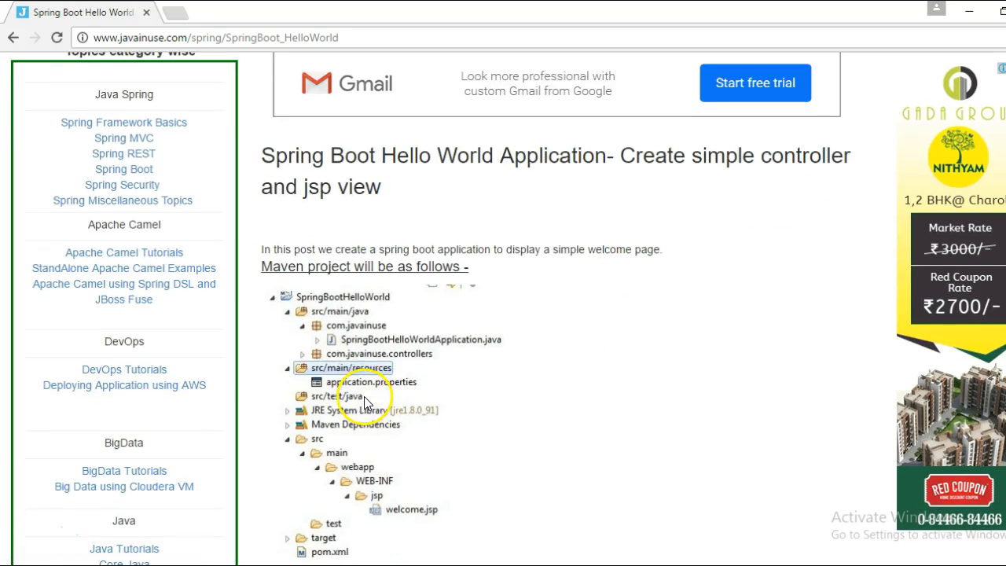
{"action": "scroll", "coordinate": [315, 330], "scroll_direction": "down", "scroll_amount": 1}
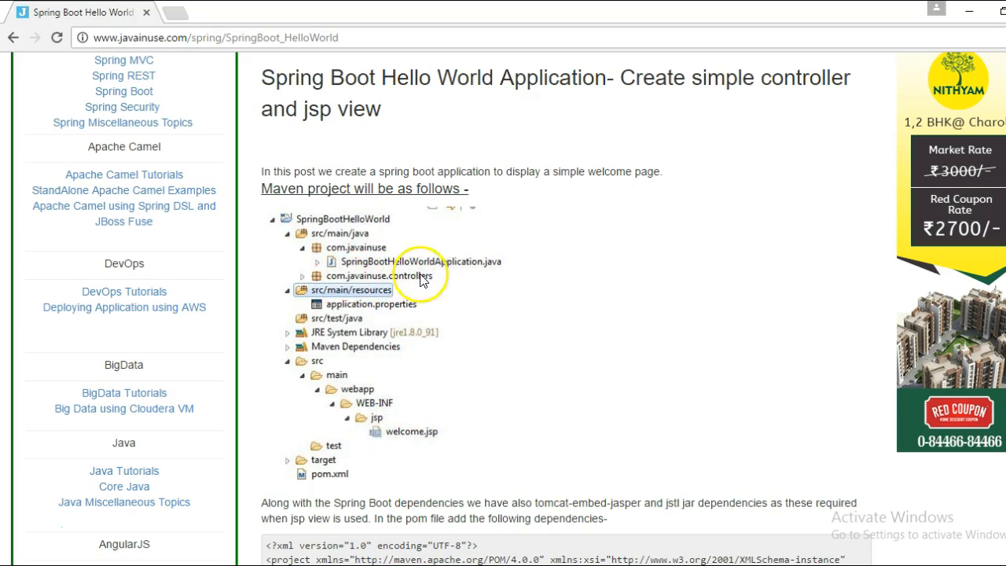
{"action": "scroll", "coordinate": [495, 383], "scroll_direction": "down", "scroll_amount": 10}
{"action": "scroll", "coordinate": [495, 383], "scroll_direction": "down", "scroll_amount": 5}
{"action": "scroll", "coordinate": [495, 382], "scroll_direction": "down", "scroll_amount": 1}
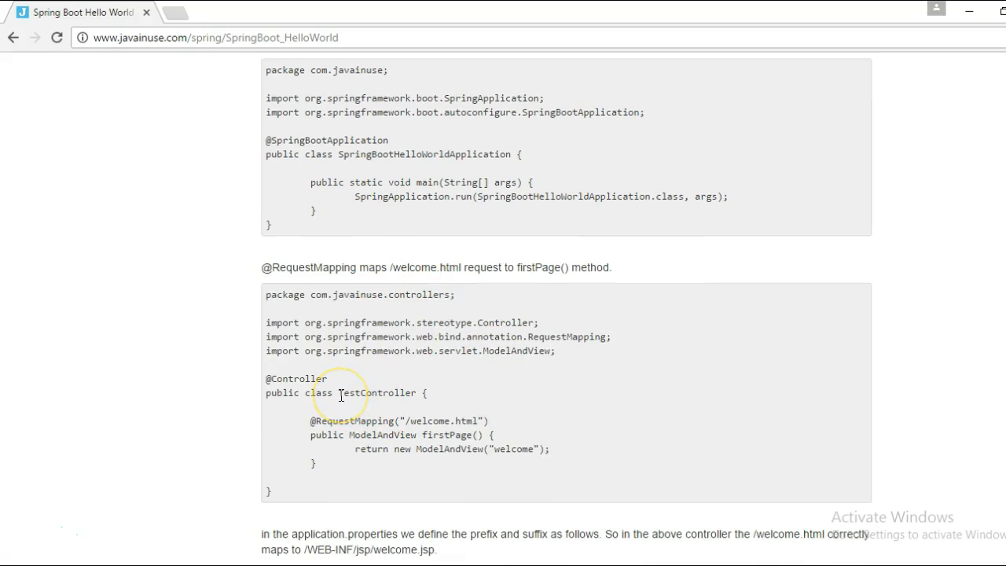
Step: Take the TestController name from the tutorial and start a new Java class under src/main/java
{"action": "left_click_drag", "start_coordinate": [340, 392], "coordinate": [409, 393]}
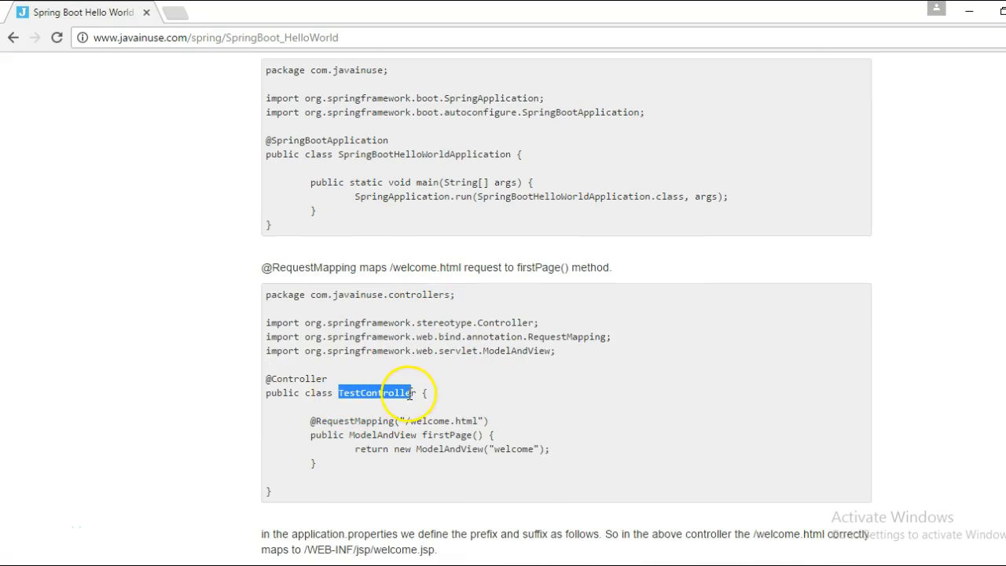
{"action": "key", "text": "alt+Tab"}
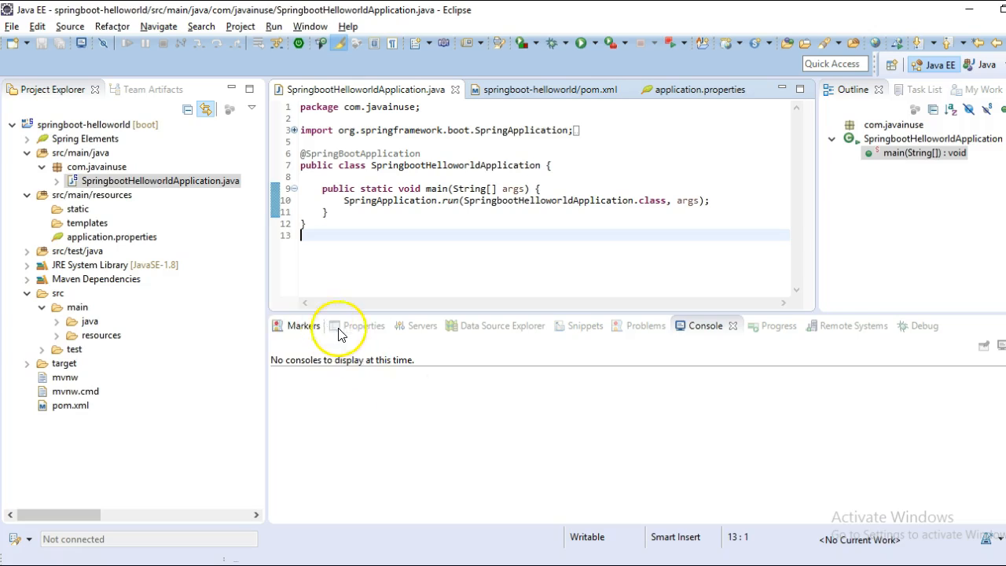
{"action": "right_click", "coordinate": [82, 152]}
{"action": "mouse_move", "coordinate": [118, 72]}
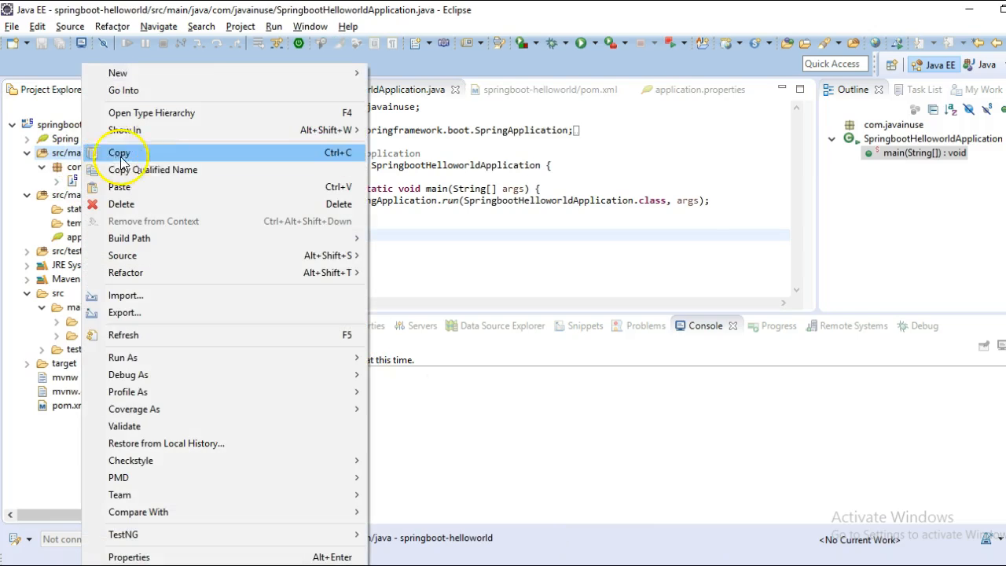
{"action": "left_click", "coordinate": [405, 114]}
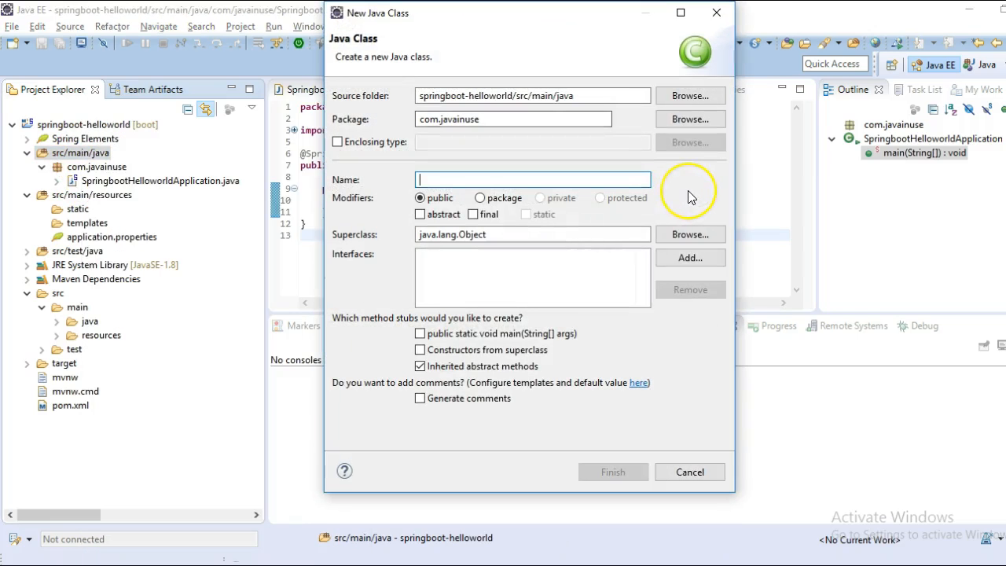
{"action": "type", "text": "TestController"}
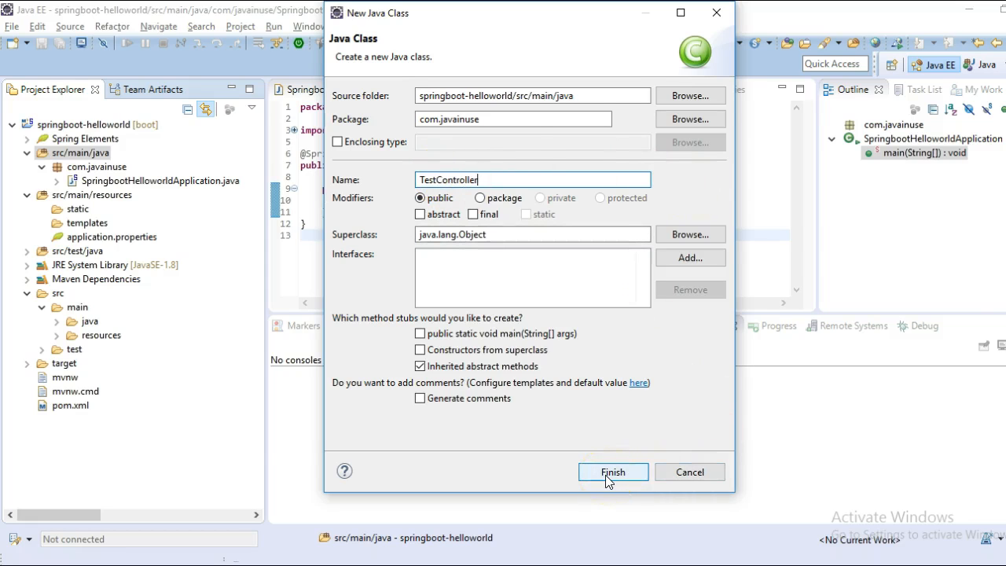
Step: Set the new class's package to com.javainuse.controllers copied from the tutorial and create TestController
{"action": "key", "text": "alt+Tab"}
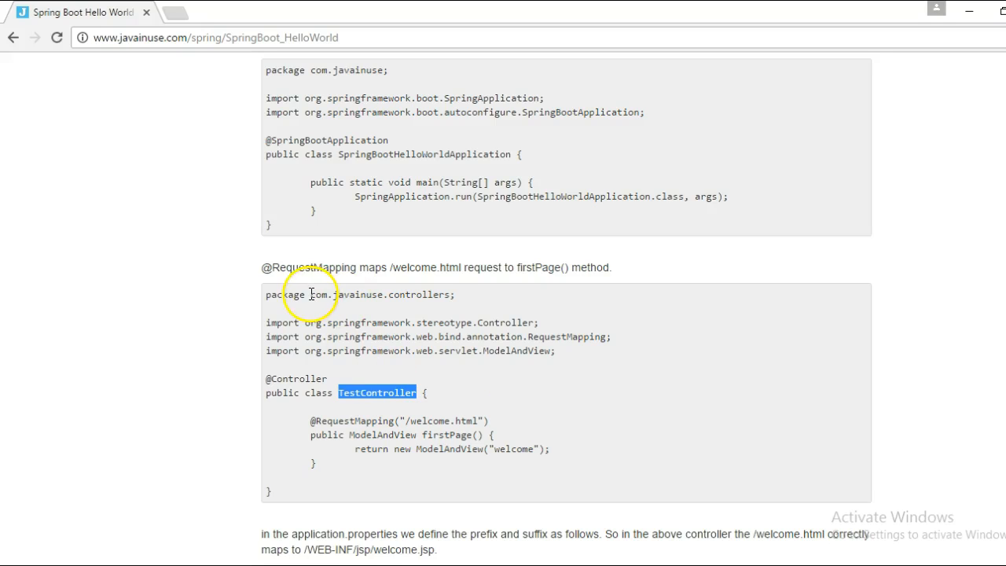
{"action": "left_click_drag", "start_coordinate": [312, 294], "coordinate": [447, 295]}
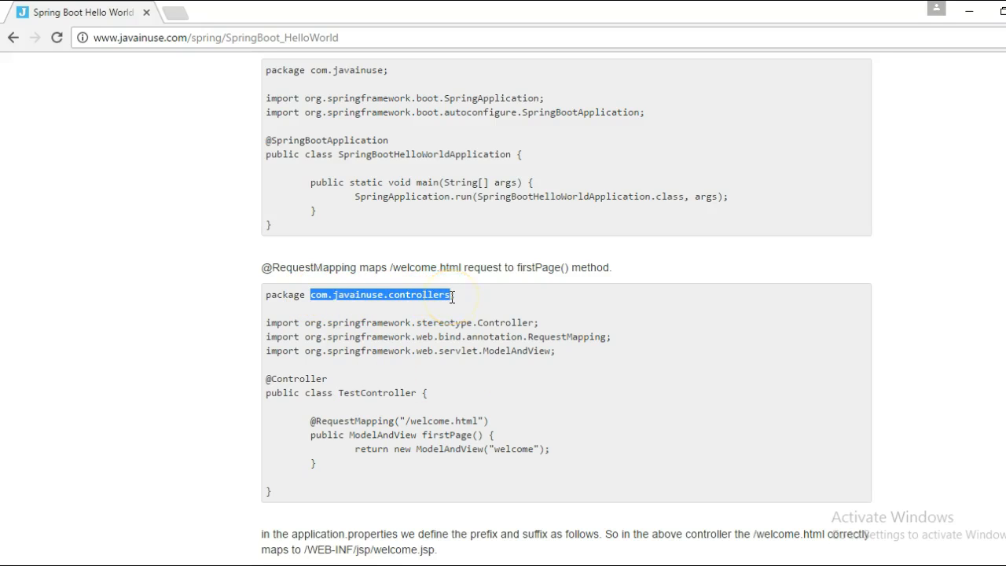
{"action": "key", "text": "ctrl+c"}
{"action": "key", "text": "alt+Tab"}
{"action": "double_click", "coordinate": [487, 119]}
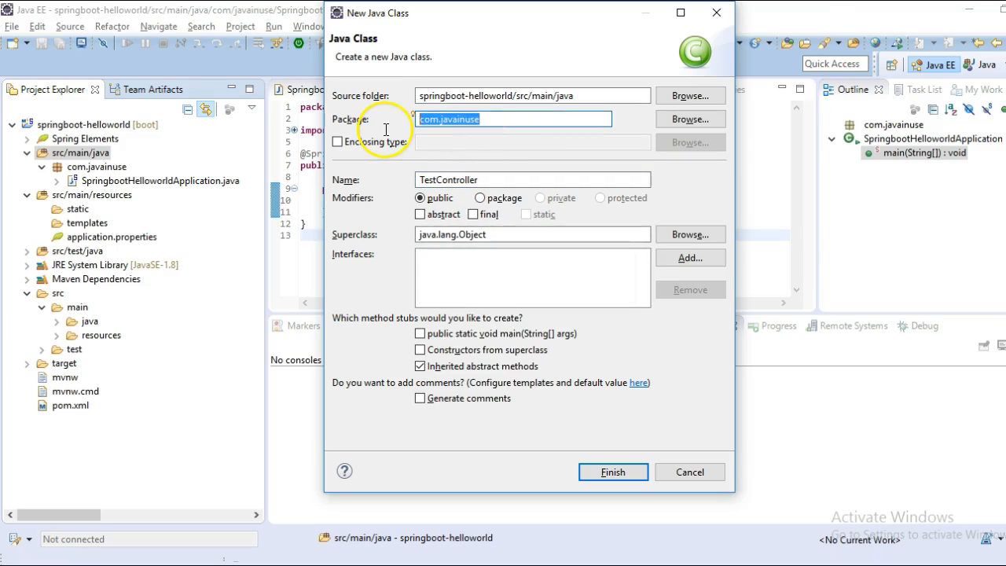
{"action": "key", "text": "ctrl+v"}
{"action": "left_click", "coordinate": [613, 472]}
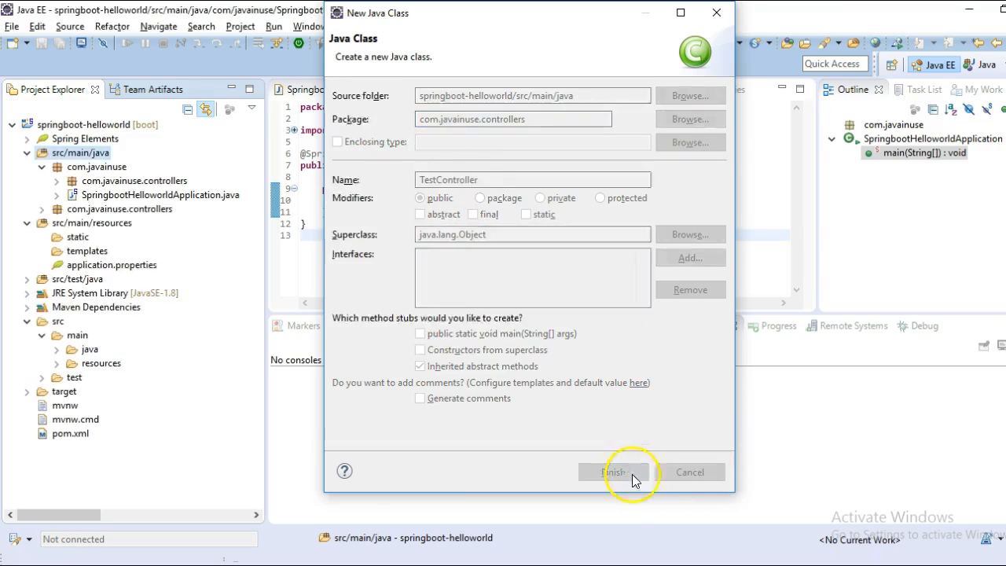
Step: Select the whole controller code example on the tutorial page
{"action": "key", "text": "alt+Tab"}
{"action": "left_click_drag", "start_coordinate": [266, 294], "coordinate": [293, 500]}
{"action": "key", "text": "ctrl+c"}
{"action": "key", "text": "alt+Tab"}
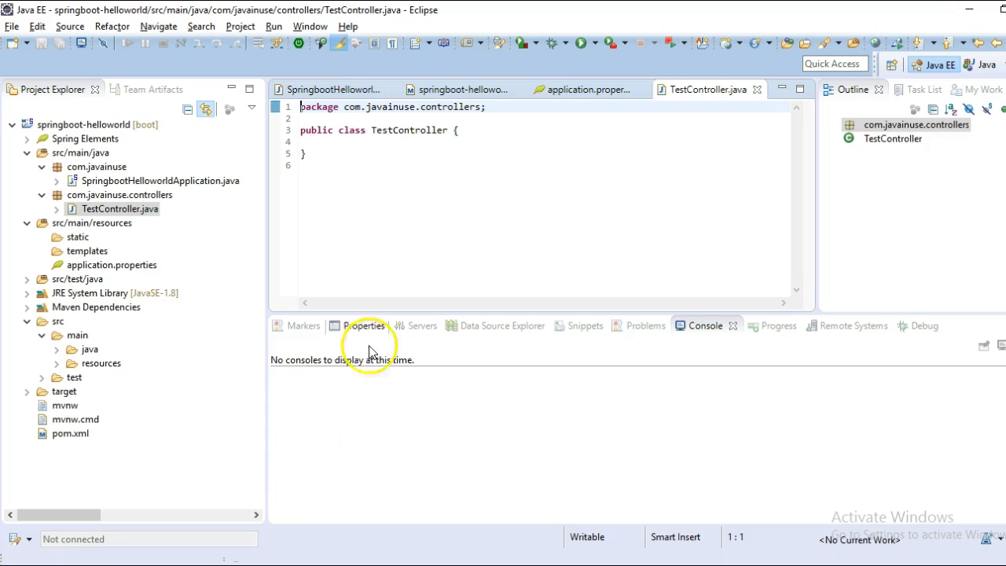
{"action": "key", "text": "ctrl+a"}
{"action": "key", "text": "ctrl+v"}
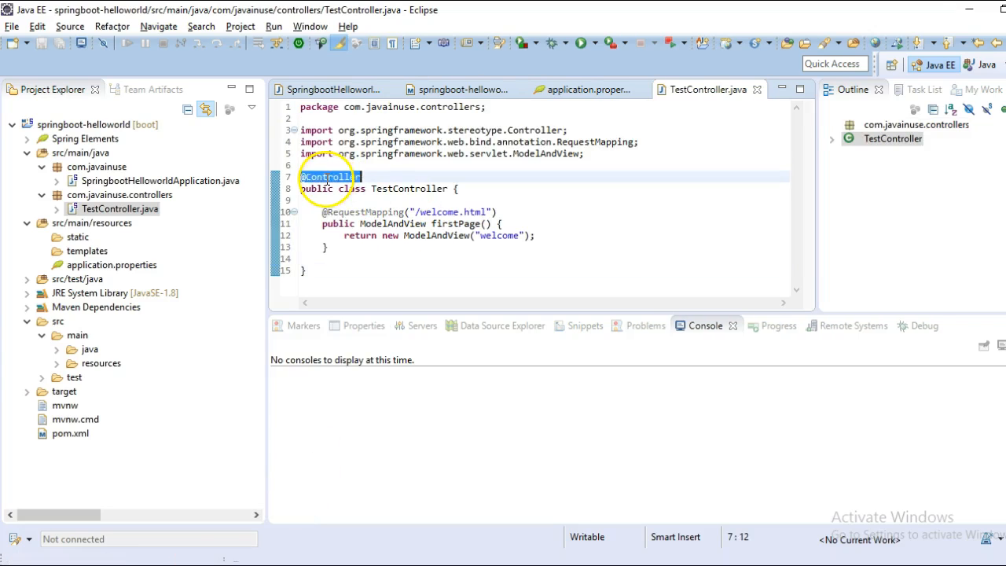
{"action": "double_click", "coordinate": [391, 189]}
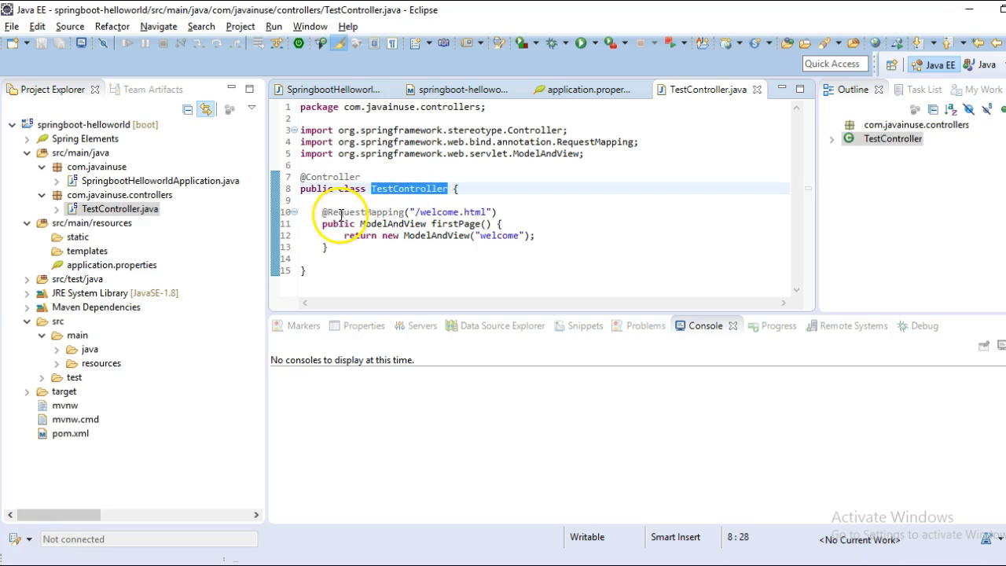
{"action": "double_click", "coordinate": [362, 212]}
{"action": "left_click_drag", "start_coordinate": [415, 211], "coordinate": [486, 211]}
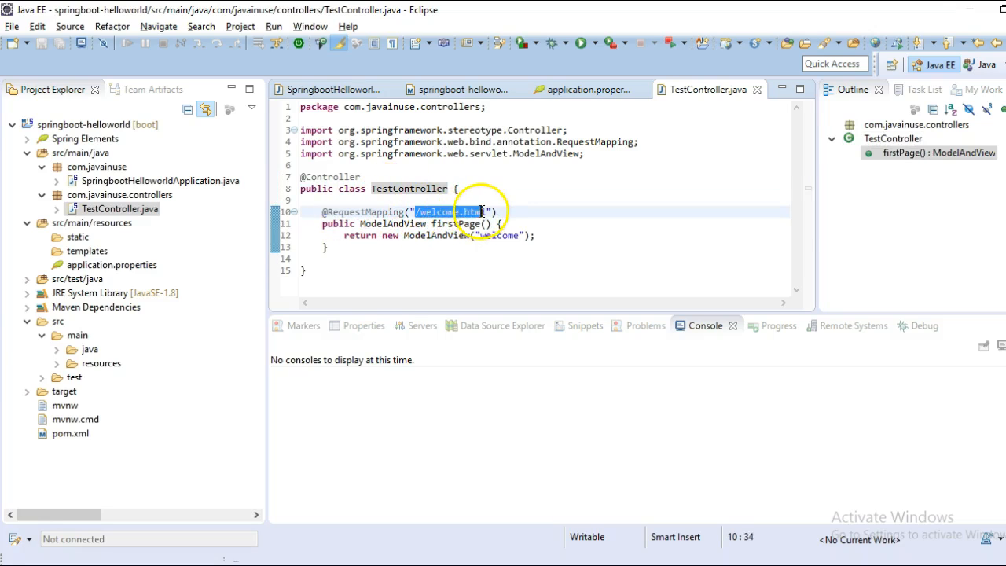
{"action": "left_click", "coordinate": [427, 232]}
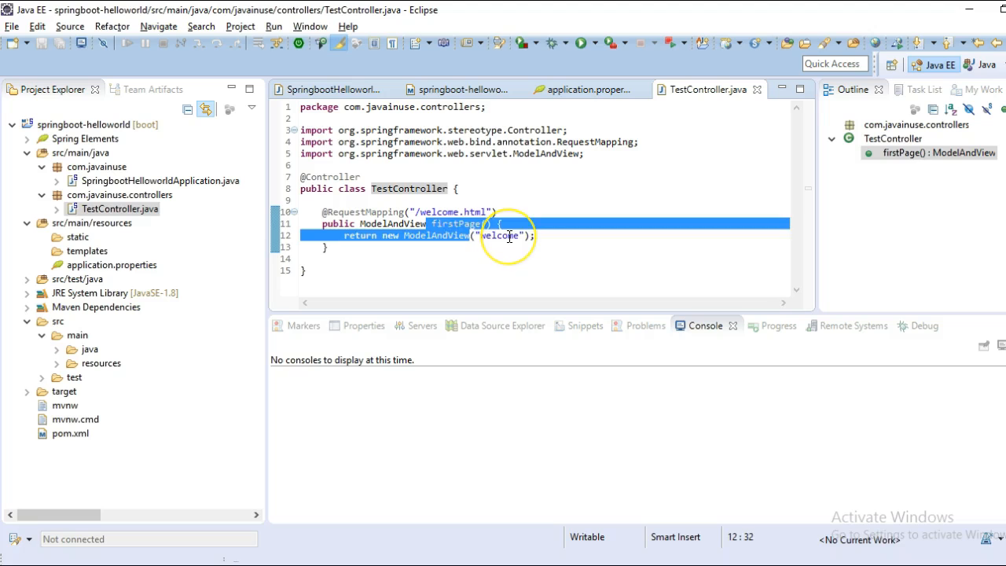
{"action": "double_click", "coordinate": [499, 235]}
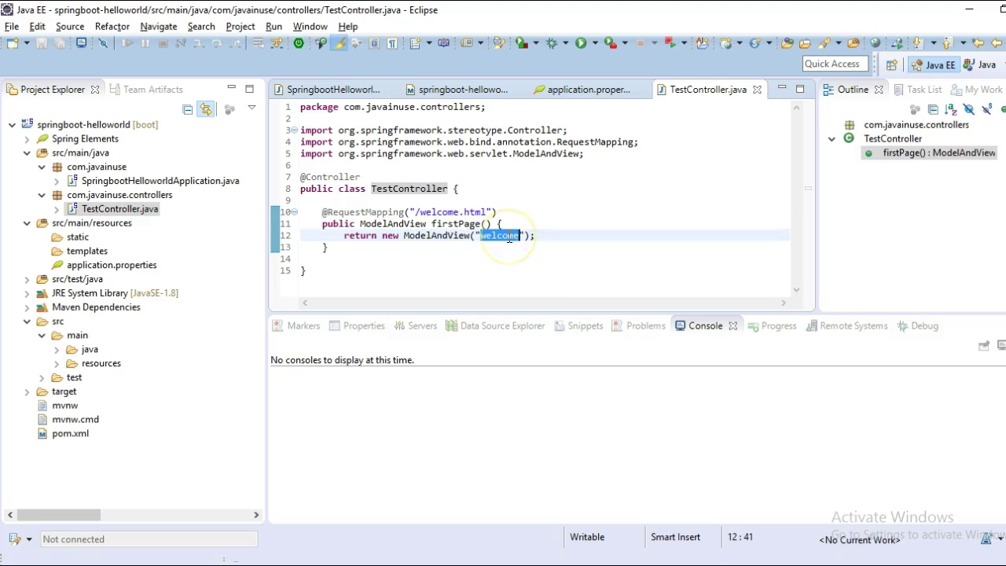
Step: Create a webapp folder under src/main and a WEB-INF folder inside it
{"action": "right_click", "coordinate": [77, 335]}
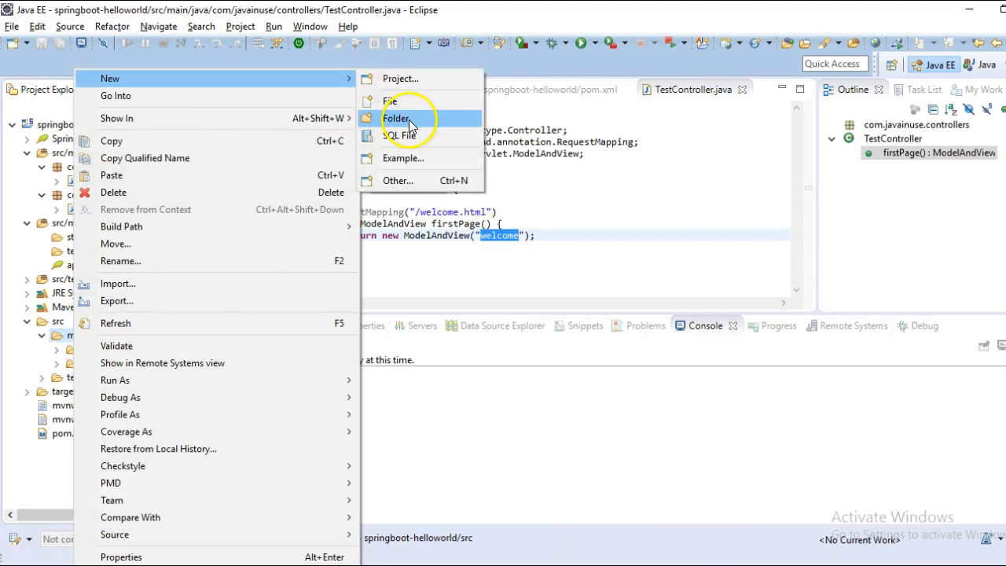
{"action": "left_click", "coordinate": [413, 100]}
{"action": "type", "text": "webapp"}
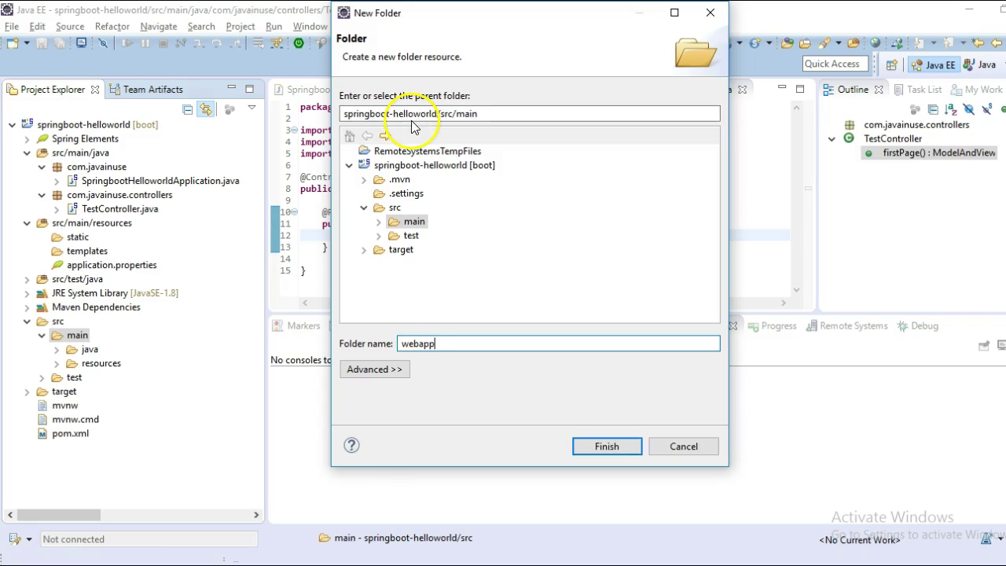
{"action": "key", "text": "Return"}
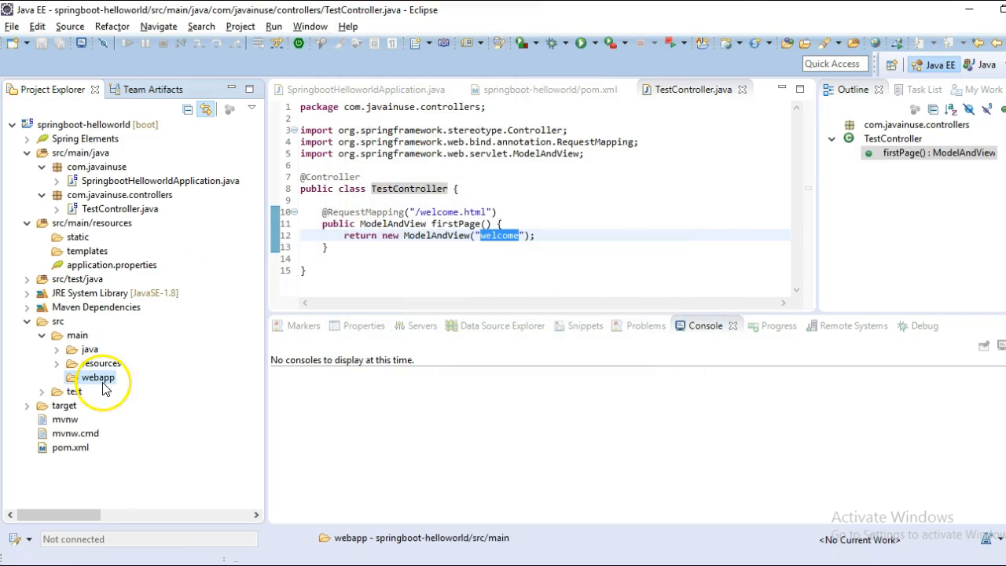
{"action": "right_click", "coordinate": [93, 377]}
{"action": "mouse_move", "coordinate": [138, 78]}
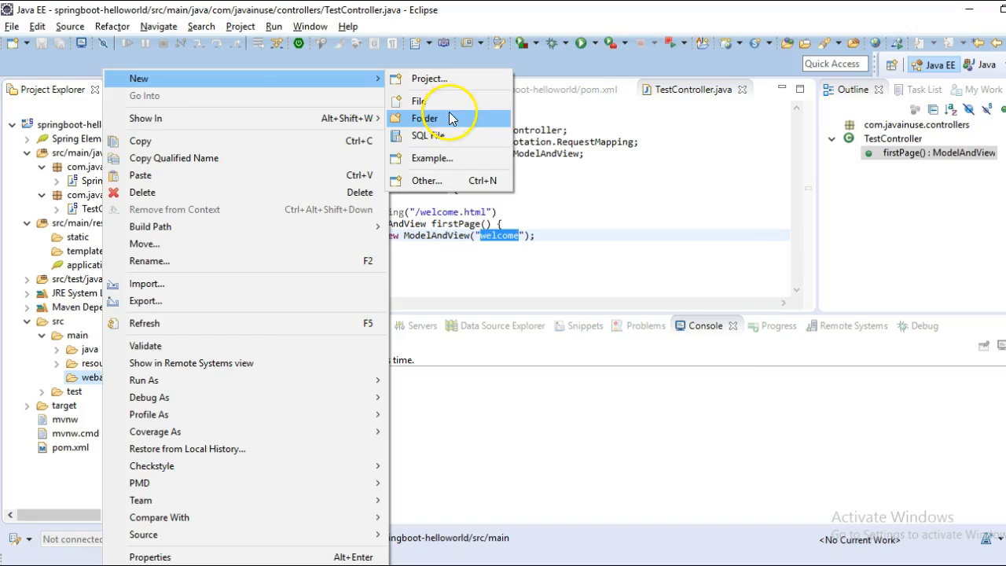
{"action": "left_click", "coordinate": [444, 116]}
{"action": "type", "text": "WEB-INF"}
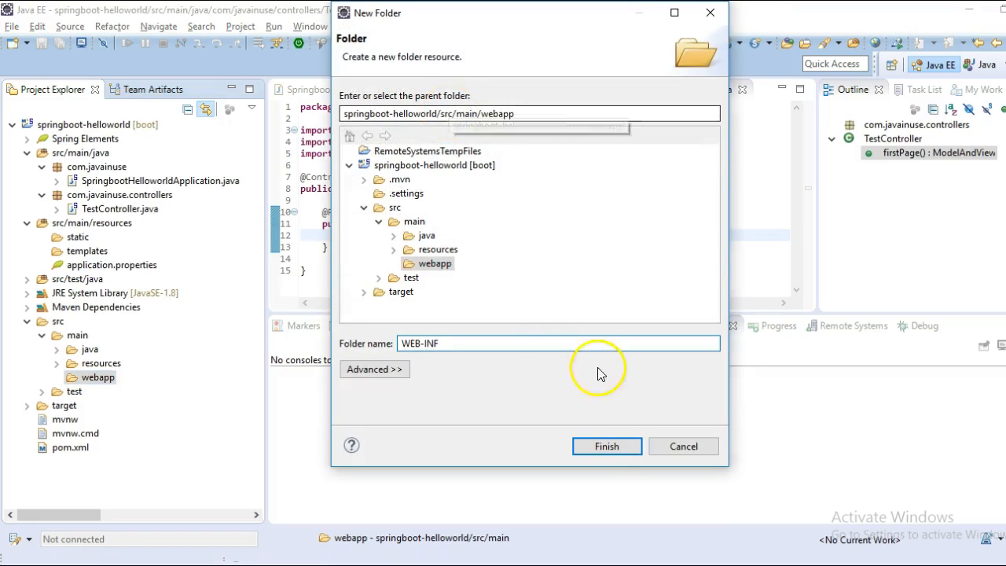
{"action": "left_click", "coordinate": [607, 447]}
Step: Create a lowercase jsp folder inside WEB-INF
{"action": "right_click", "coordinate": [132, 393]}
{"action": "mouse_move", "coordinate": [204, 78]}
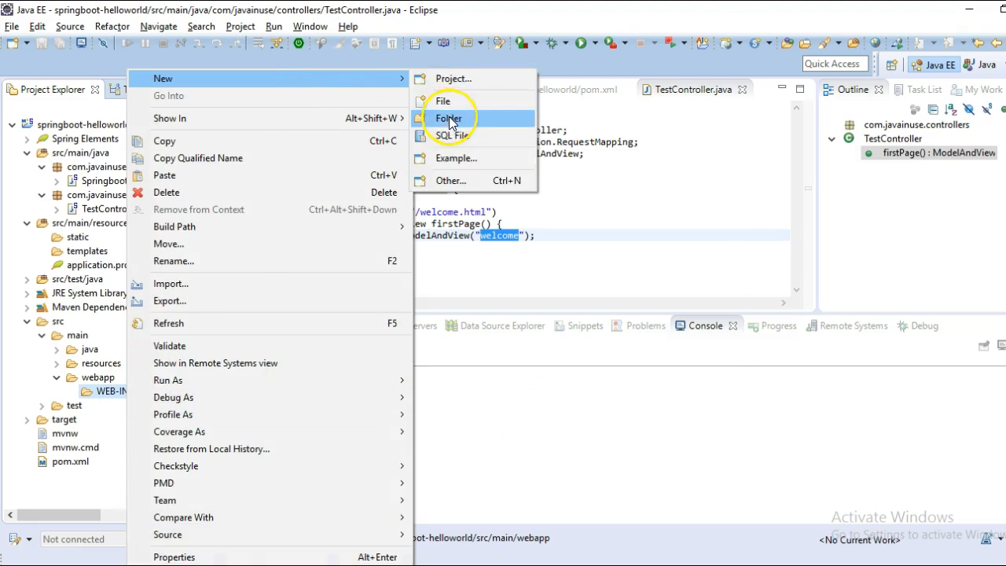
{"action": "left_click", "coordinate": [450, 117]}
{"action": "type", "text": "JSP"}
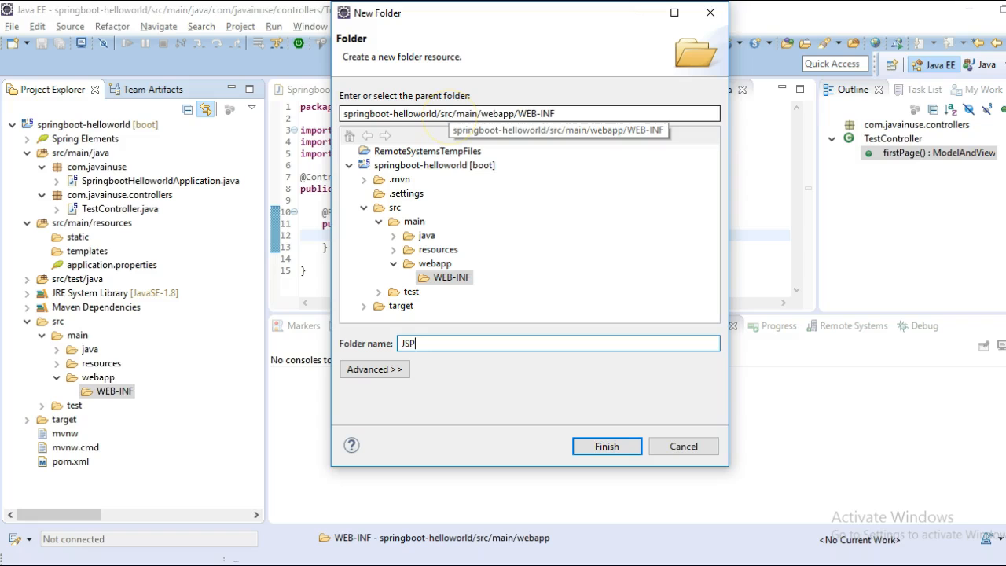
{"action": "key", "text": "BackSpace"}
{"action": "key", "text": "BackSpace"}
{"action": "key", "text": "BackSpace"}
{"action": "type", "text": "j"}
{"action": "type", "text": "sp"}
{"action": "key", "text": "Return"}
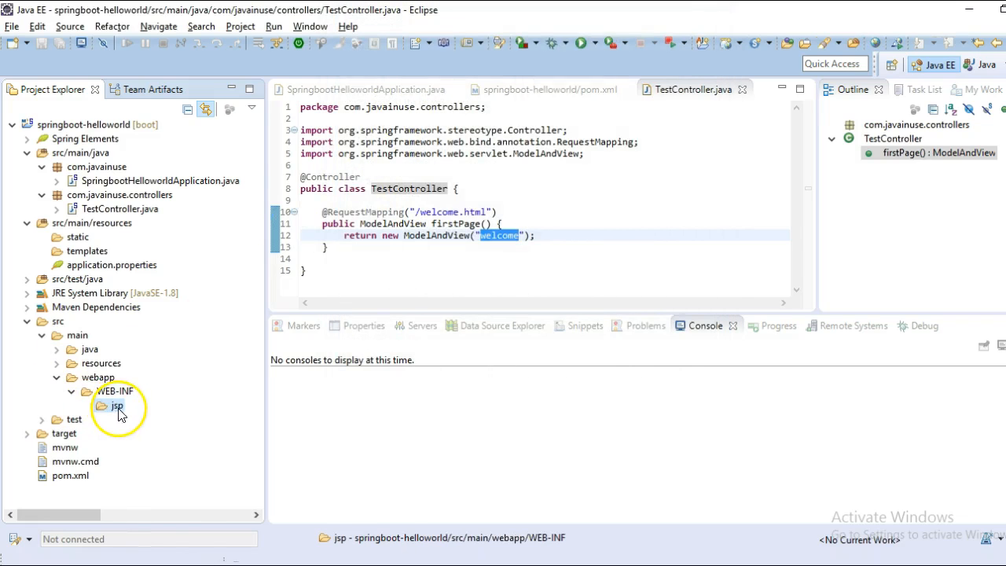
Step: Create an empty welcome.jsp file in the jsp folder
{"action": "right_click", "coordinate": [117, 406]}
{"action": "mouse_move", "coordinate": [155, 79]}
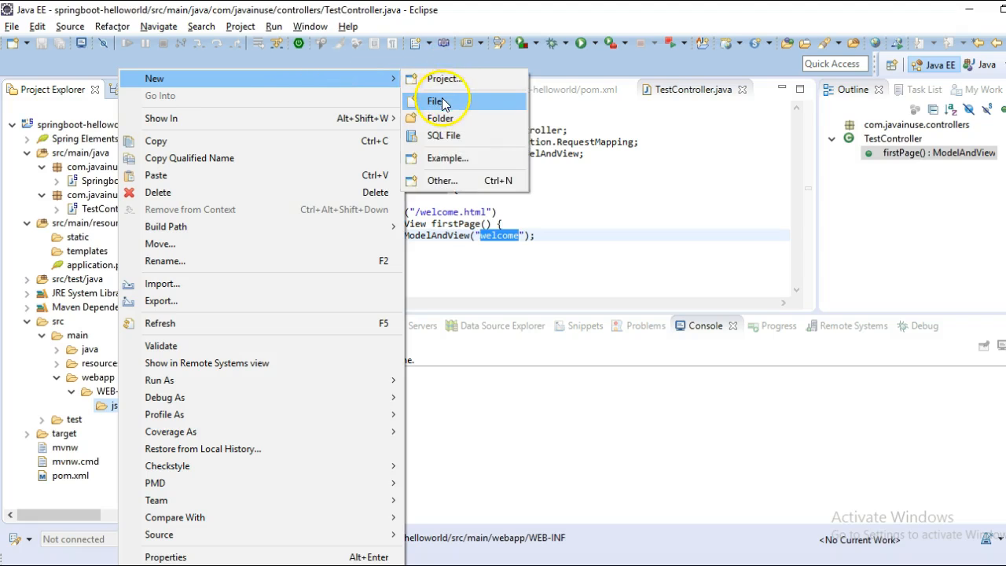
{"action": "left_click", "coordinate": [440, 102]}
{"action": "type", "text": "we"}
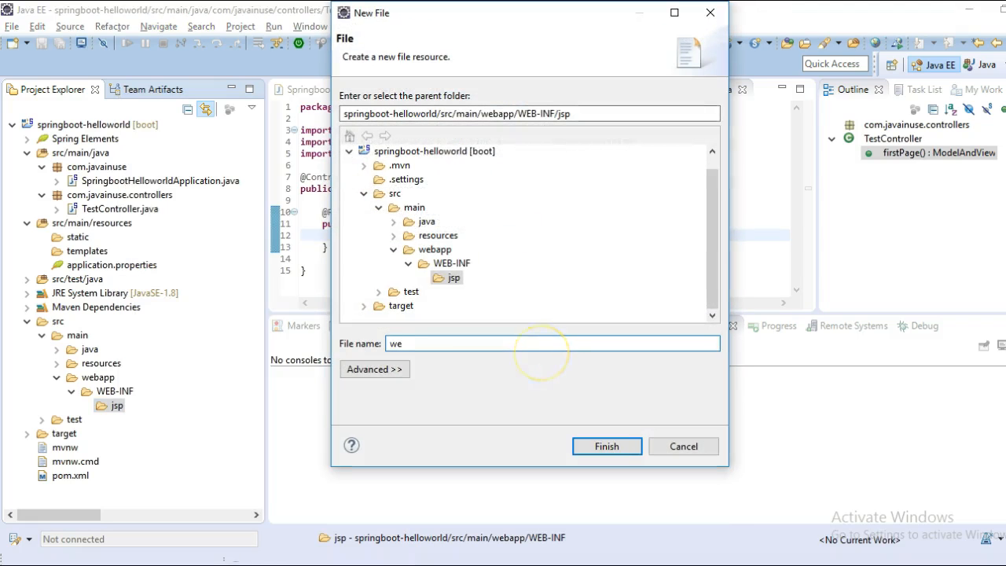
{"action": "type", "text": "lcome.jsp"}
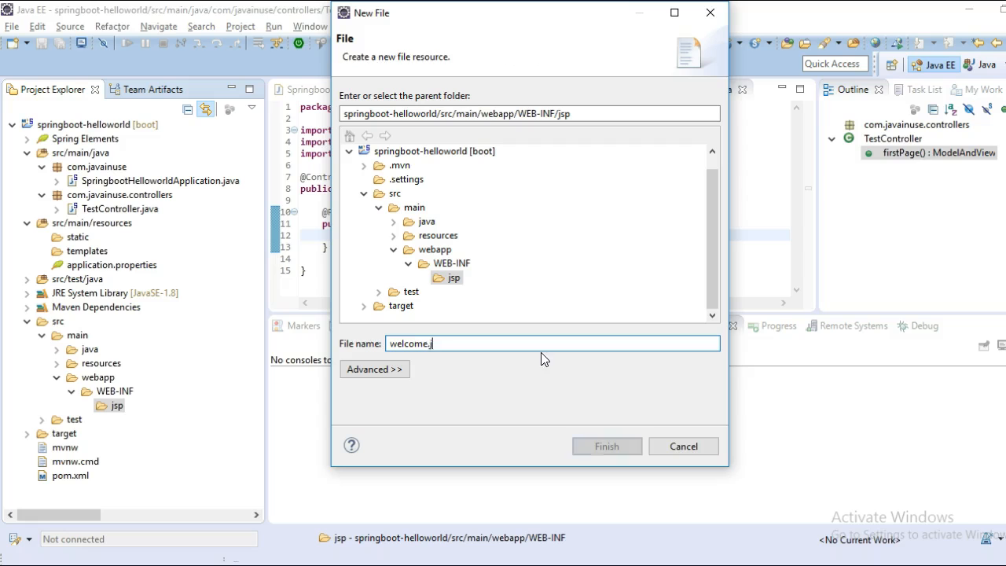
{"action": "left_click", "coordinate": [607, 447]}
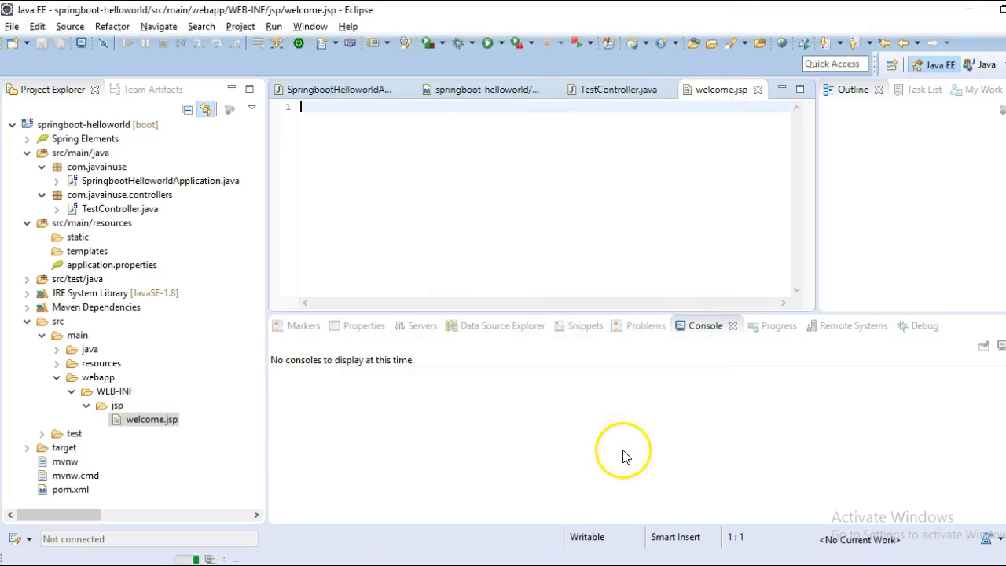
Step: Back in TestController, highlight the /welcome.html mapping and the returned welcome view name
{"action": "left_click", "coordinate": [618, 88]}
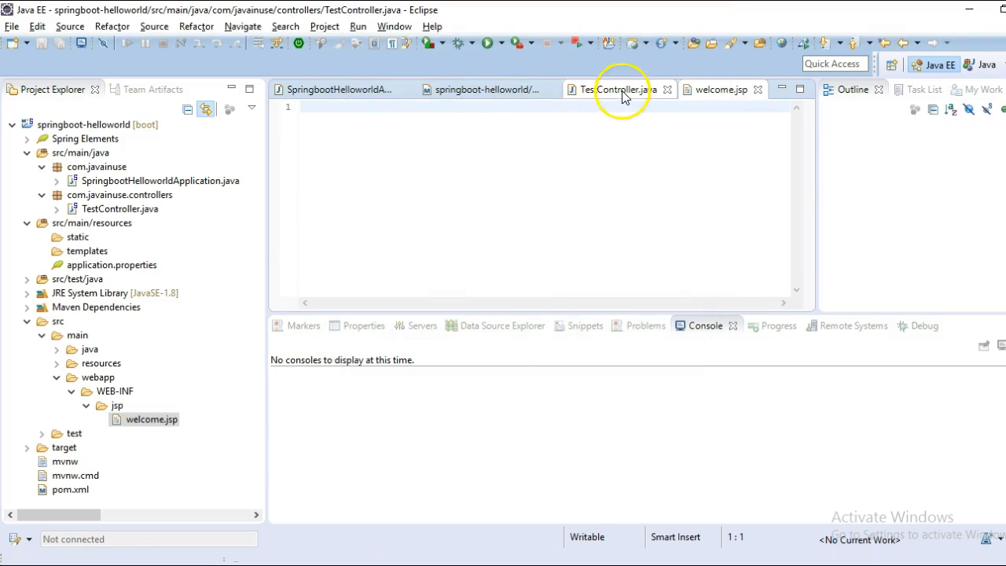
{"action": "left_click_drag", "start_coordinate": [417, 212], "coordinate": [487, 212]}
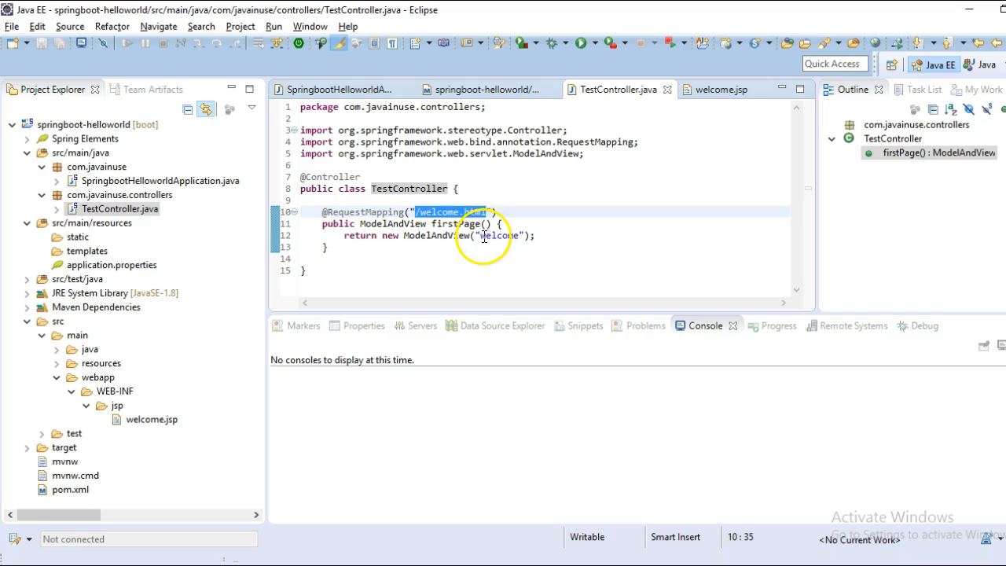
{"action": "left_click", "coordinate": [481, 236]}
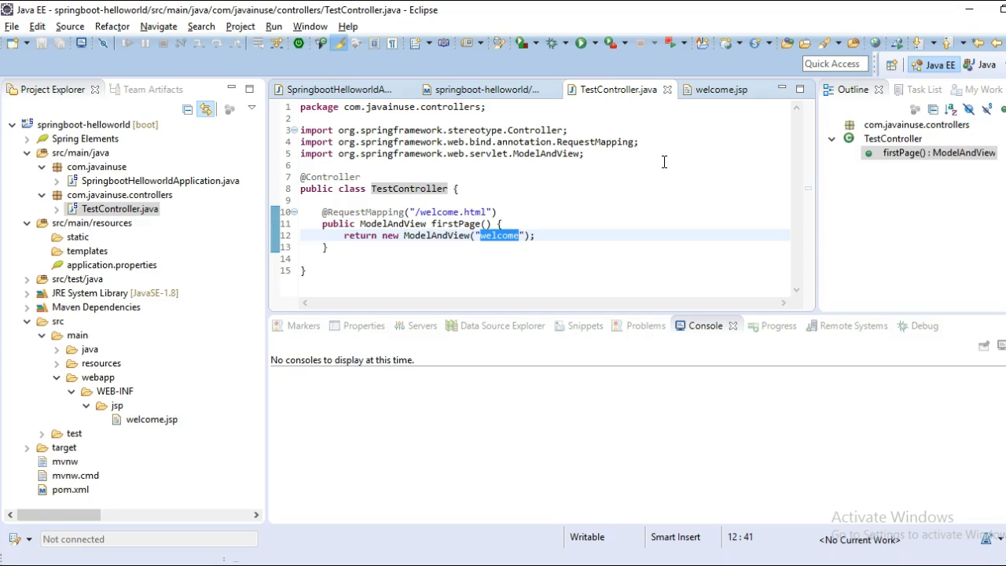
Step: Open application.properties and copy the spring.mvc.view prefix and suffix lines from the tutorial
{"action": "double_click", "coordinate": [110, 265]}
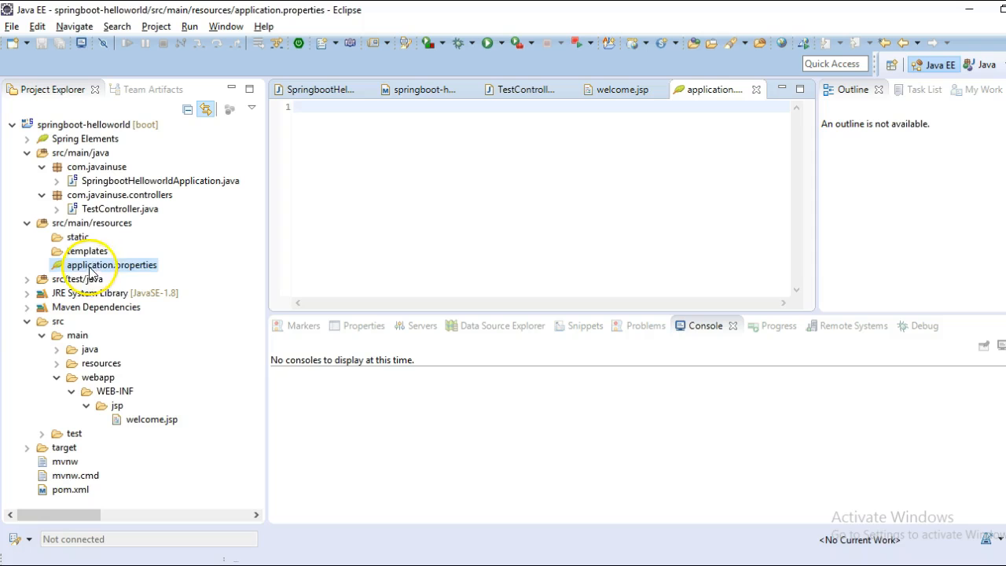
{"action": "left_click", "coordinate": [321, 121]}
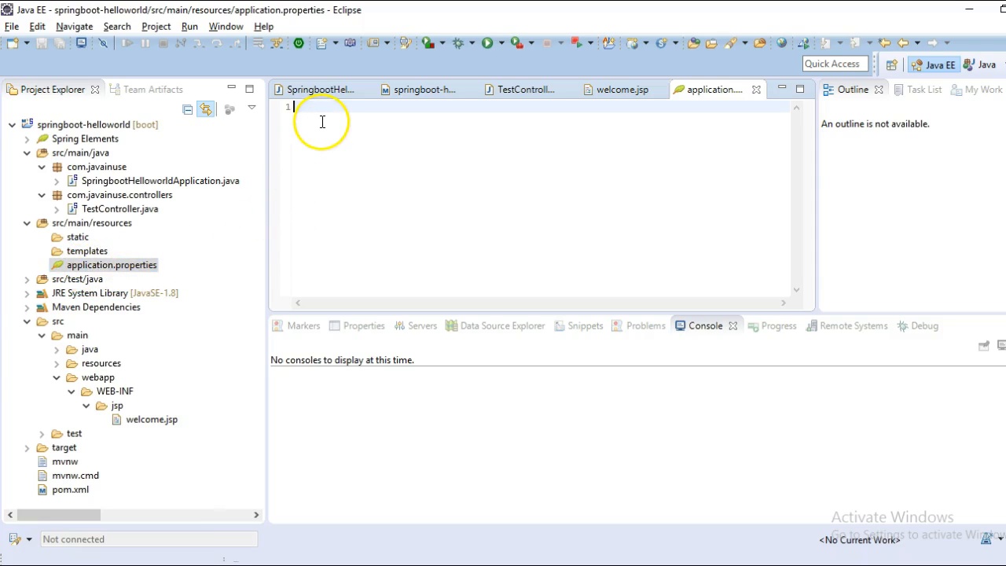
{"action": "key", "text": "alt+Tab"}
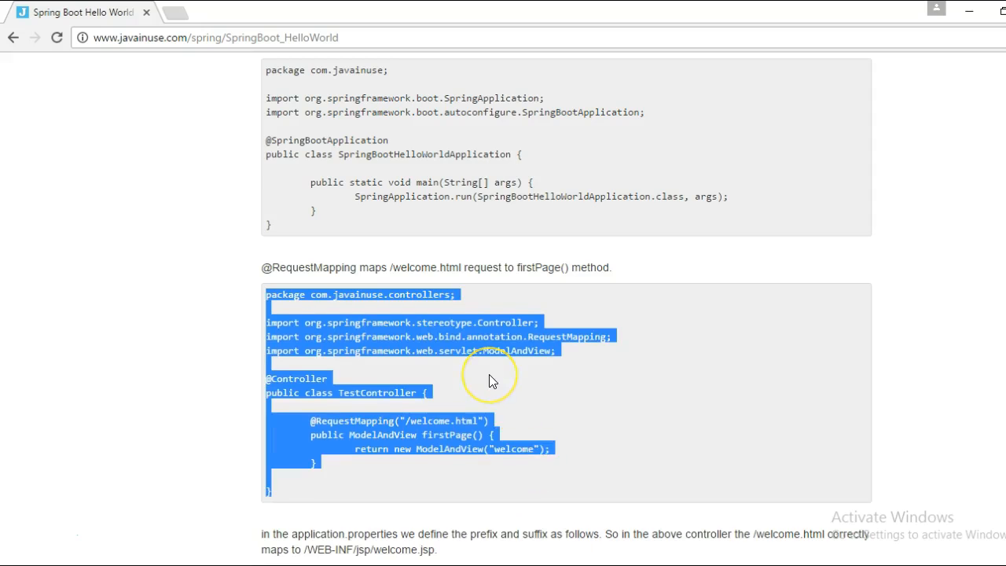
{"action": "scroll", "coordinate": [489, 374], "scroll_direction": "down", "scroll_amount": 4}
{"action": "left_click", "coordinate": [267, 265]}
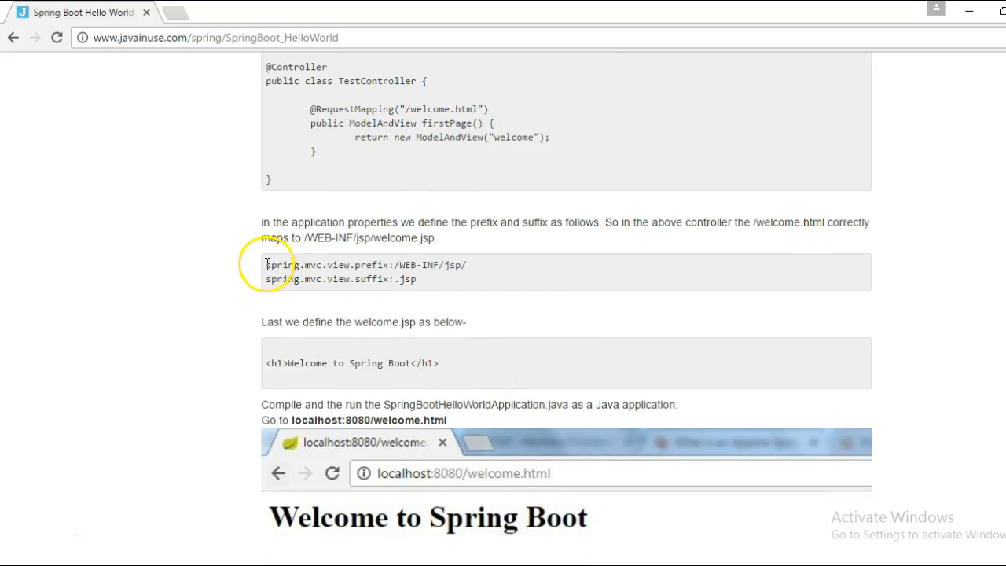
{"action": "left_click_drag", "start_coordinate": [267, 265], "coordinate": [417, 279]}
{"action": "right_click", "coordinate": [370, 272]}
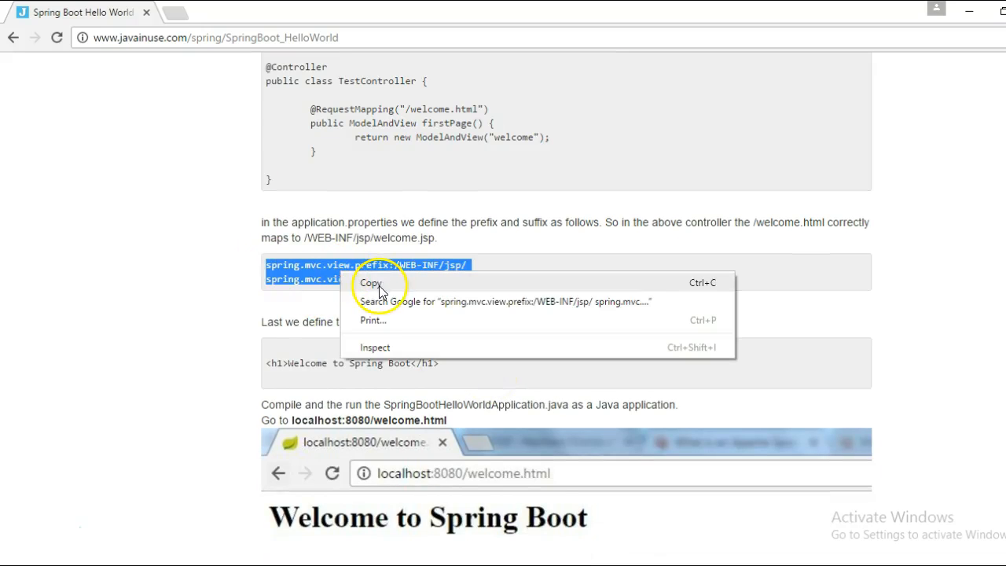
{"action": "left_click", "coordinate": [371, 283]}
Step: Paste prefix /WEB-INF/jsp/ and suffix .jsp into application.properties and save it
{"action": "key", "text": "alt+Tab"}
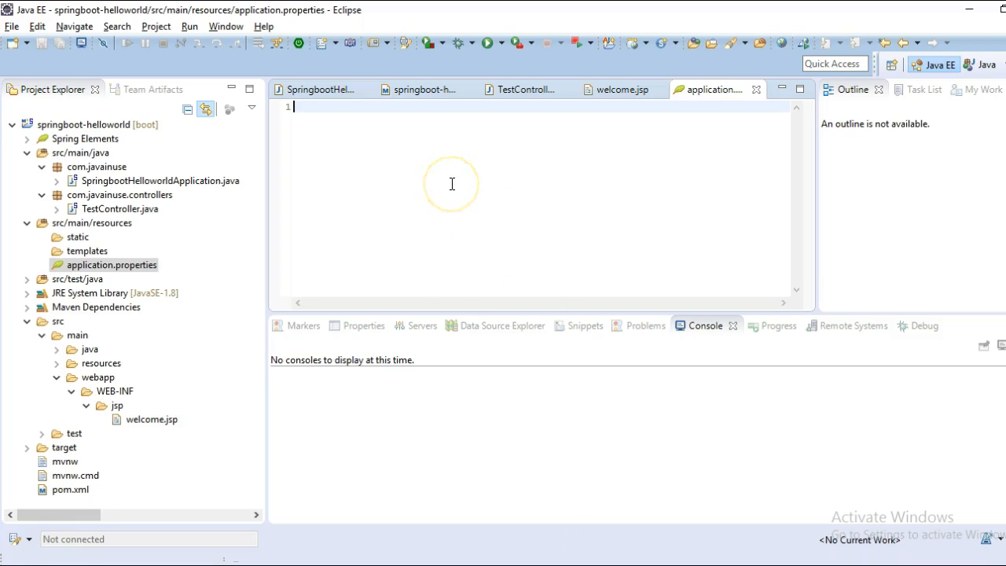
{"action": "key", "text": "ctrl+v"}
{"action": "key", "text": "ctrl+s"}
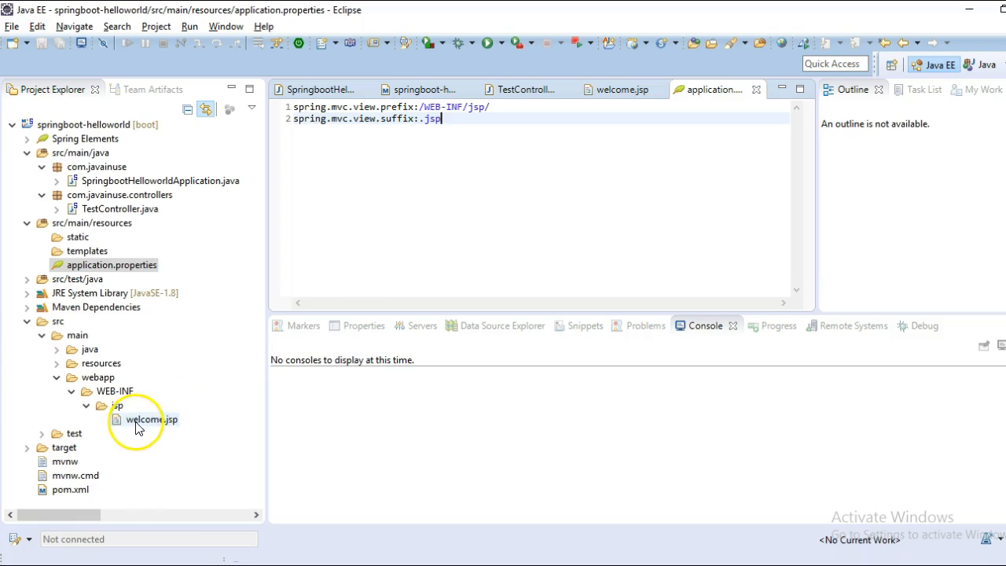
Step: Open welcome.jsp and copy the <h1>Welcome to Spring Boot</h1> line from the tutorial
{"action": "left_click_drag", "start_coordinate": [420, 119], "coordinate": [444, 118]}
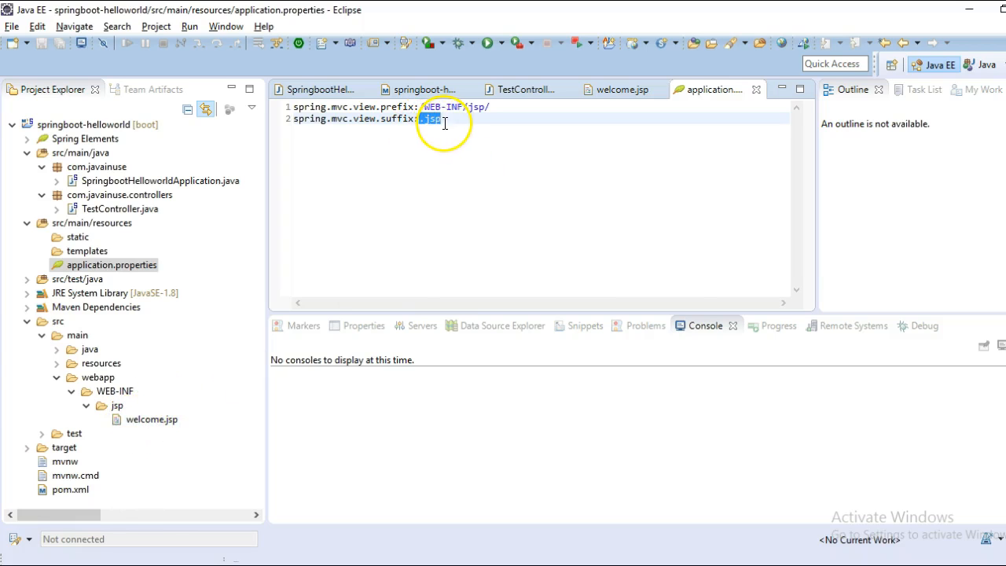
{"action": "double_click", "coordinate": [150, 419]}
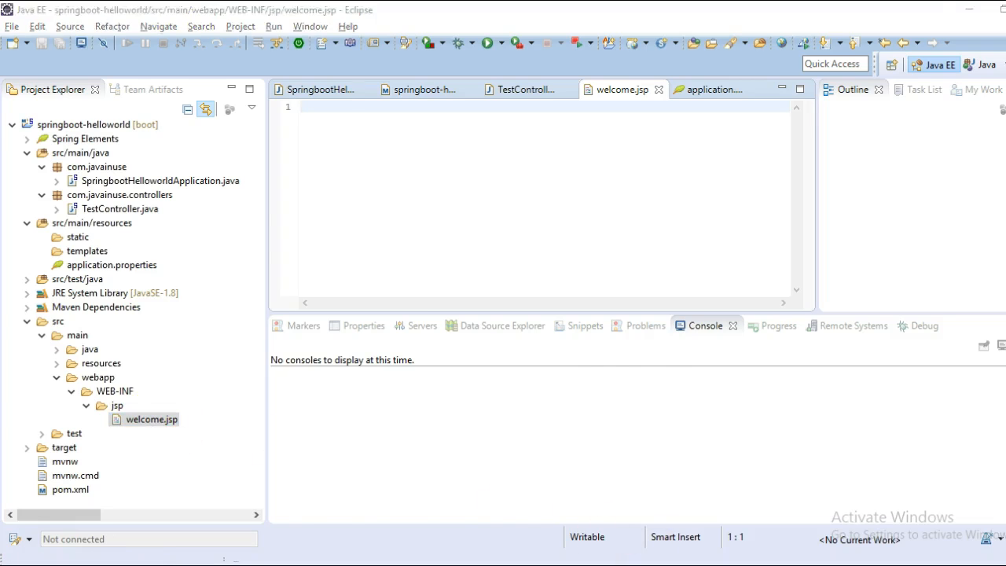
{"action": "key", "text": "alt+Tab"}
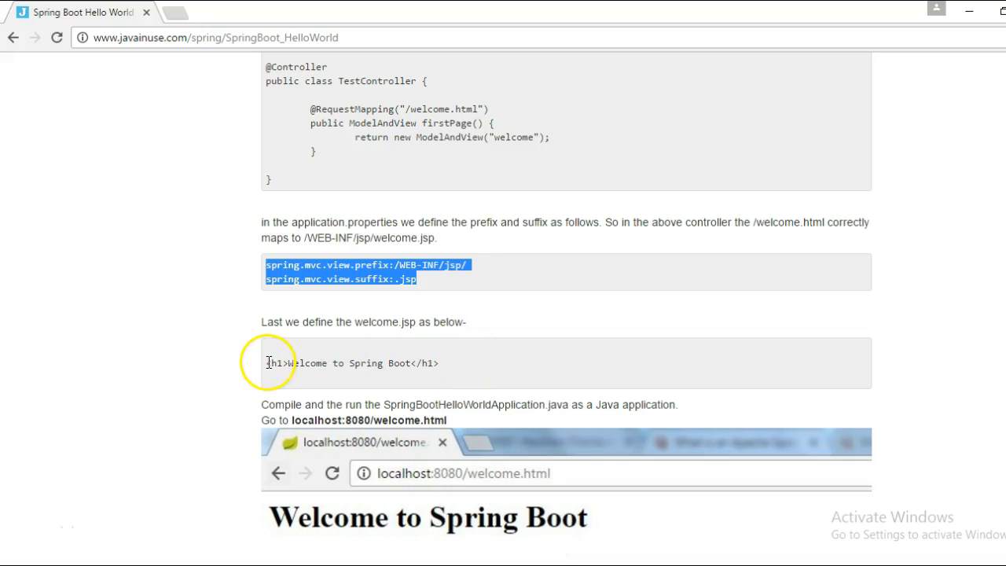
{"action": "left_click_drag", "start_coordinate": [267, 363], "coordinate": [482, 372]}
{"action": "key", "text": "ctrl+c"}
Step: Paste the heading into welcome.jsp, save it, and select the project's pom.xml
{"action": "key", "text": "alt+Tab"}
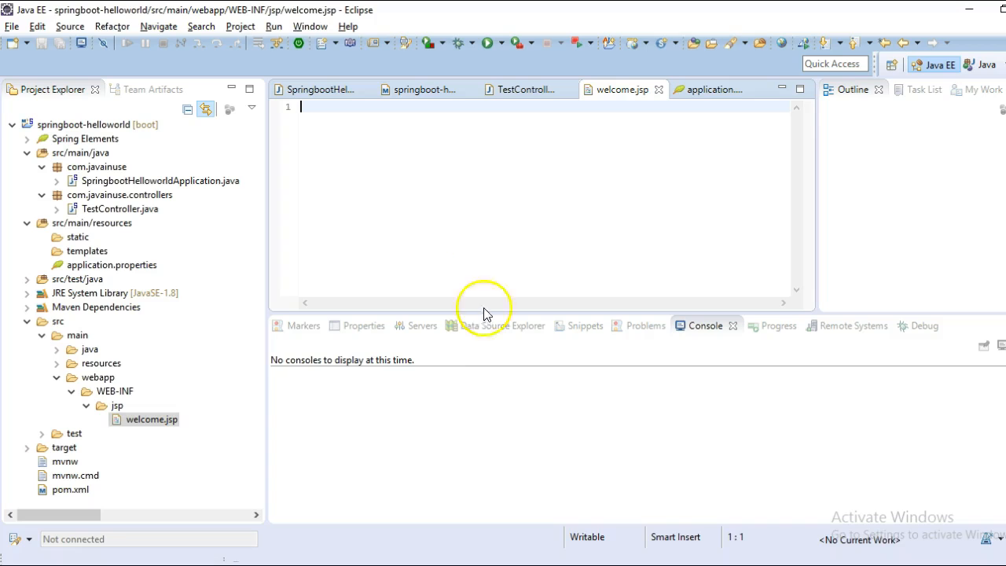
{"action": "left_click", "coordinate": [477, 233]}
{"action": "key", "text": "ctrl+v"}
{"action": "key", "text": "ctrl+s"}
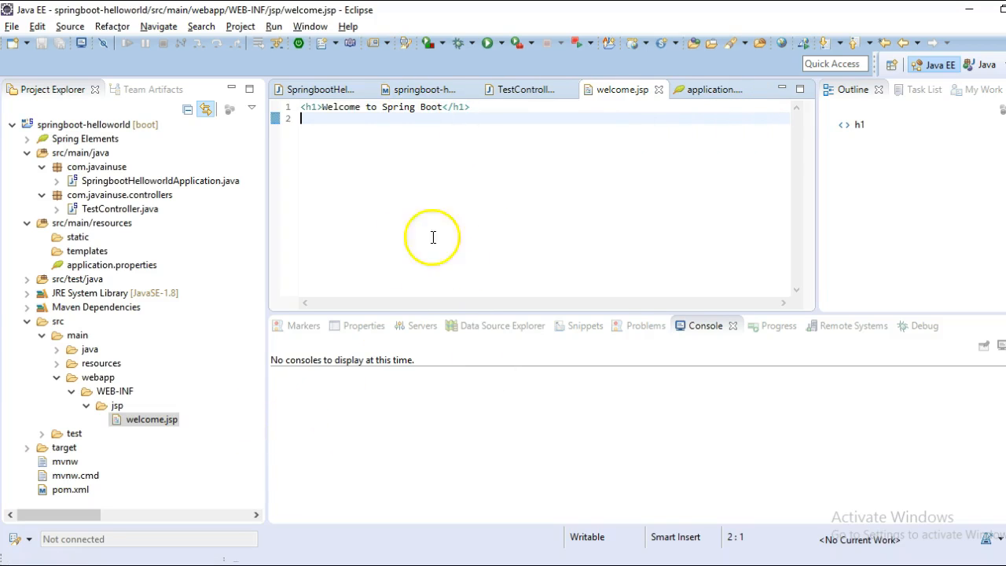
{"action": "left_click", "coordinate": [71, 490]}
Step: Run Maven install on pom.xml until BUILD SUCCESS, then select SpringbootHelloworldApplication.java
{"action": "right_click", "coordinate": [79, 495]}
{"action": "mouse_move", "coordinate": [117, 377]}
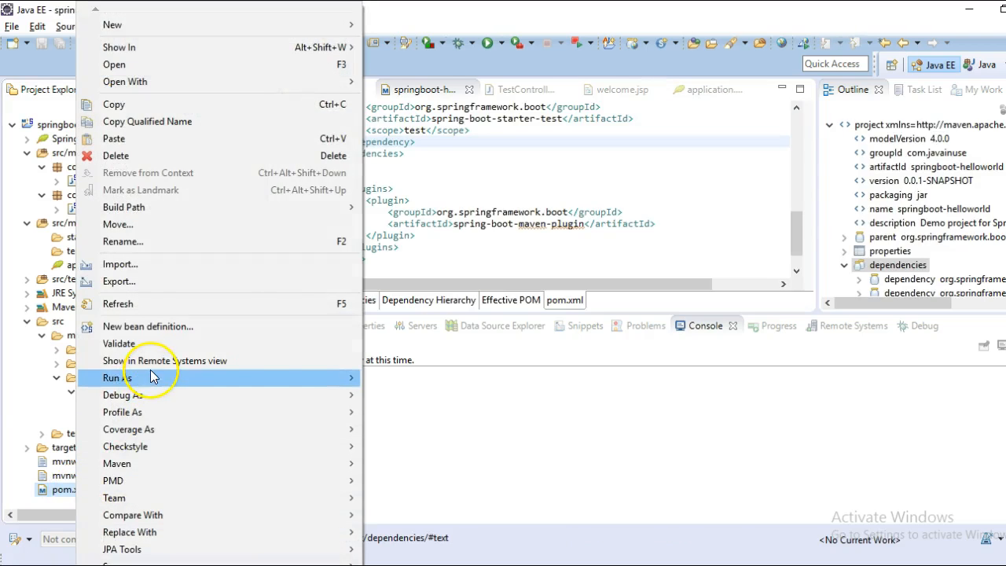
{"action": "left_click", "coordinate": [419, 447]}
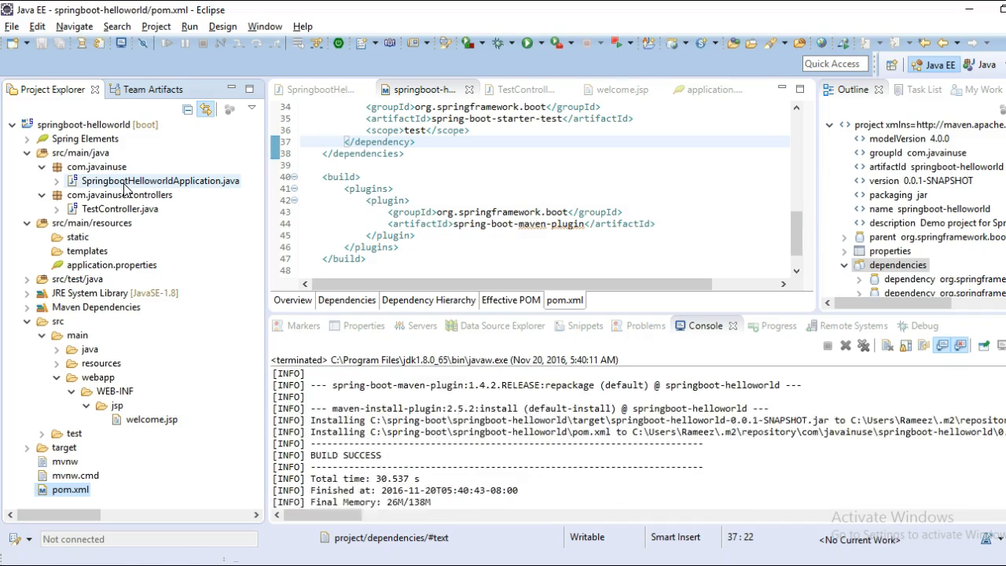
{"action": "left_click", "coordinate": [160, 181]}
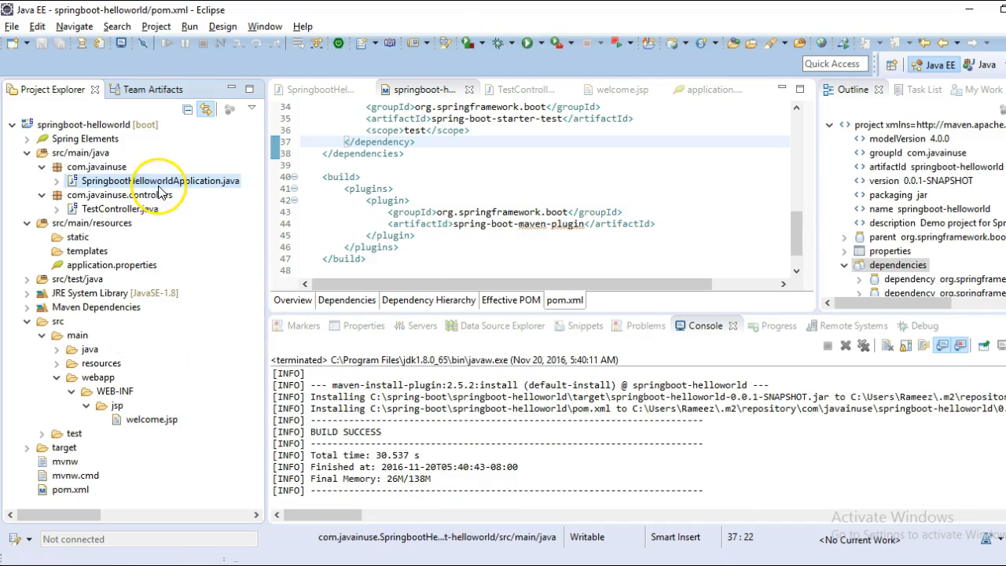
Step: Run SpringbootHelloworldApplication as a Java Application so embedded Tomcat starts
{"action": "right_click", "coordinate": [161, 181]}
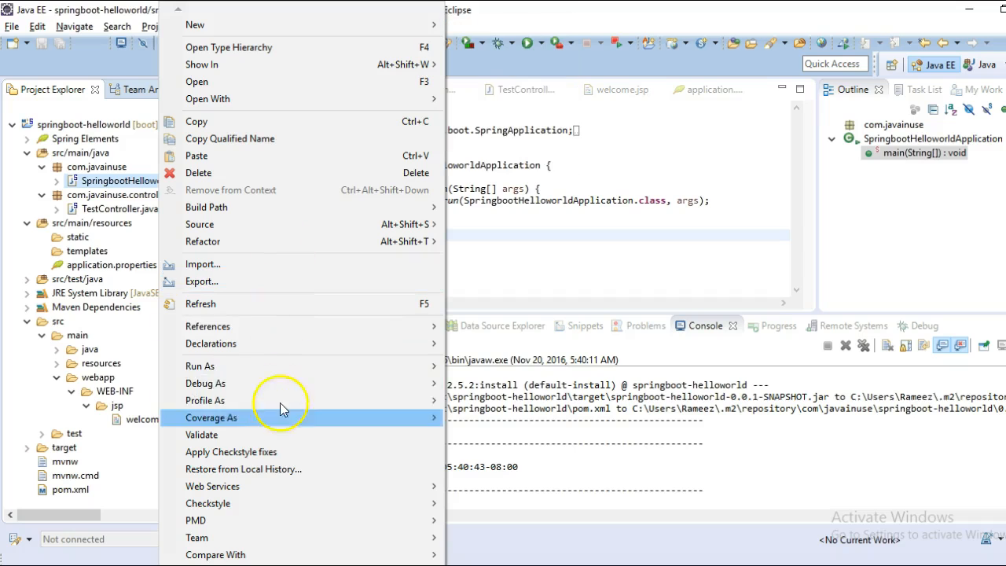
{"action": "mouse_move", "coordinate": [235, 366]}
{"action": "left_click", "coordinate": [505, 384]}
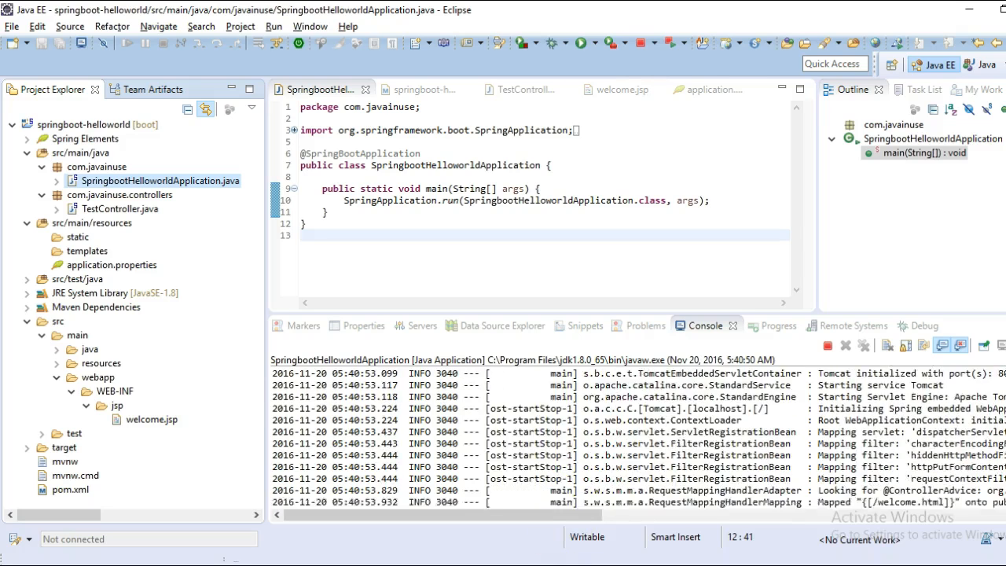
Step: In Chrome, load localhost:8080/welcome.html in a new tab, which shows a Whitelabel 404 error
{"action": "key", "text": "alt+Tab"}
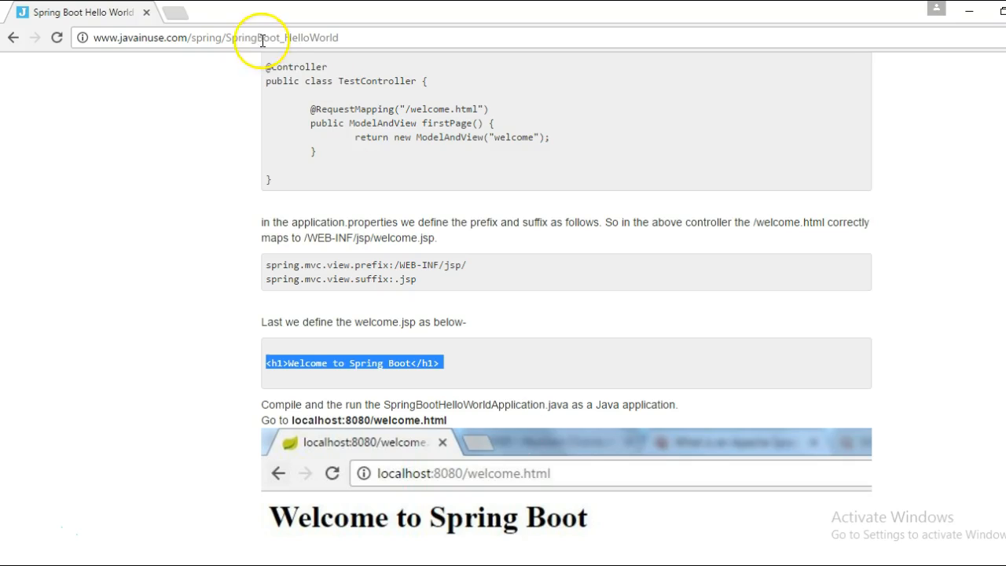
{"action": "left_click", "coordinate": [181, 13]}
{"action": "type", "text": "localhost:8080/angular-ngroute"}
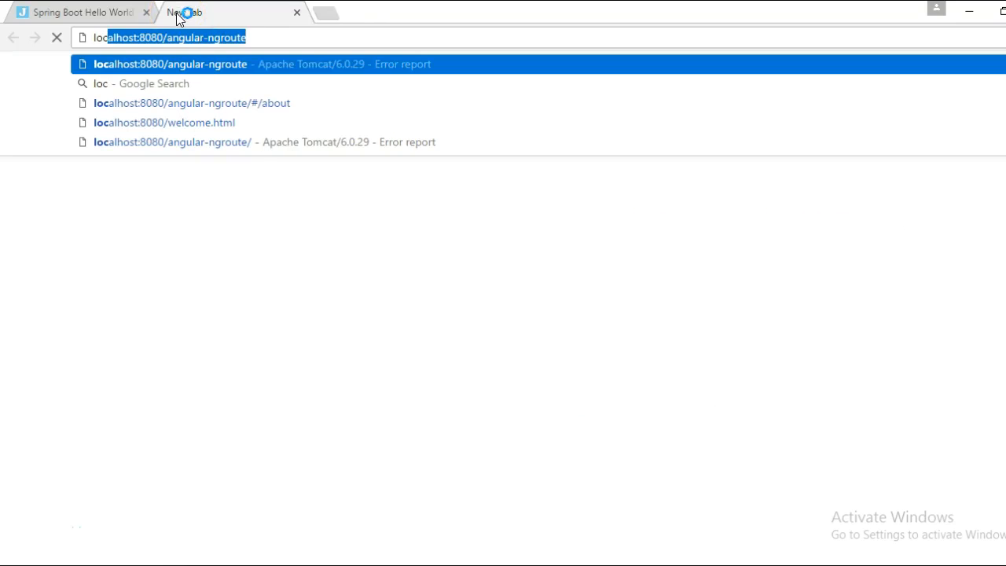
{"action": "key", "text": "Down"}
{"action": "key", "text": "Down"}
{"action": "key", "text": "Return"}
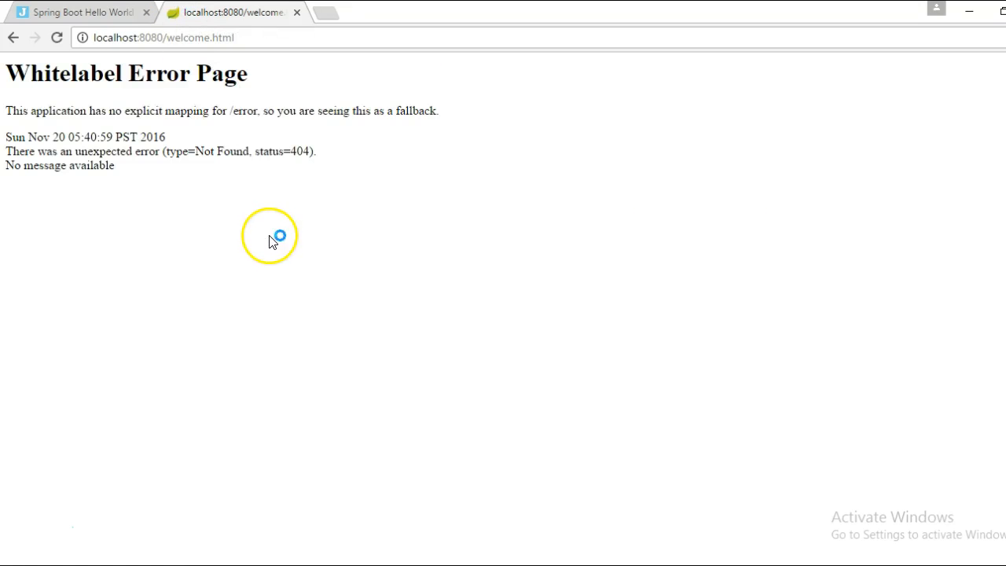
Step: Highlight the 404 error details through 'No message available', glancing at Eclipse and back
{"action": "left_click_drag", "start_coordinate": [231, 110], "coordinate": [273, 168]}
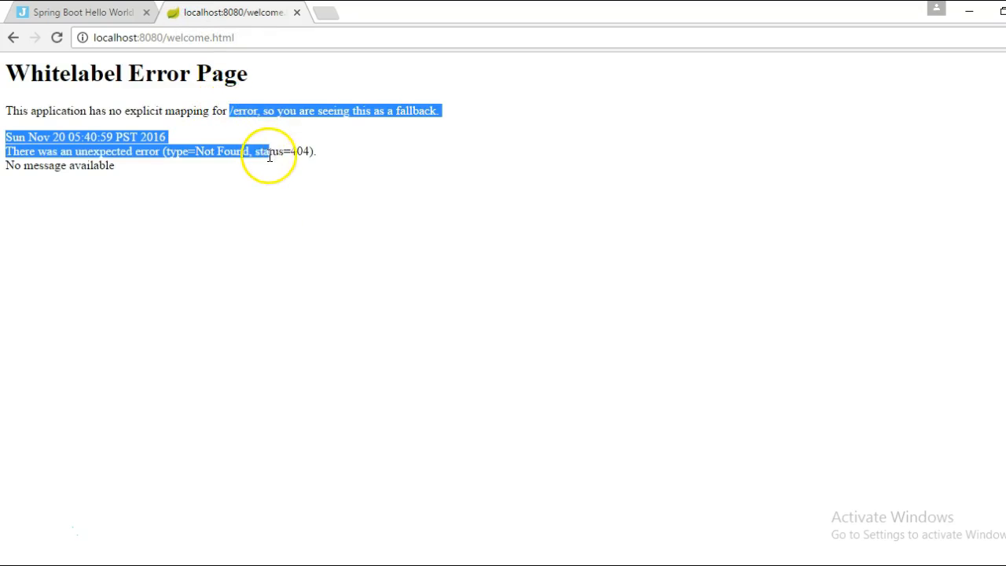
{"action": "left_click", "coordinate": [15, 71]}
{"action": "key", "text": "ctrl+a"}
{"action": "left_click", "coordinate": [203, 282]}
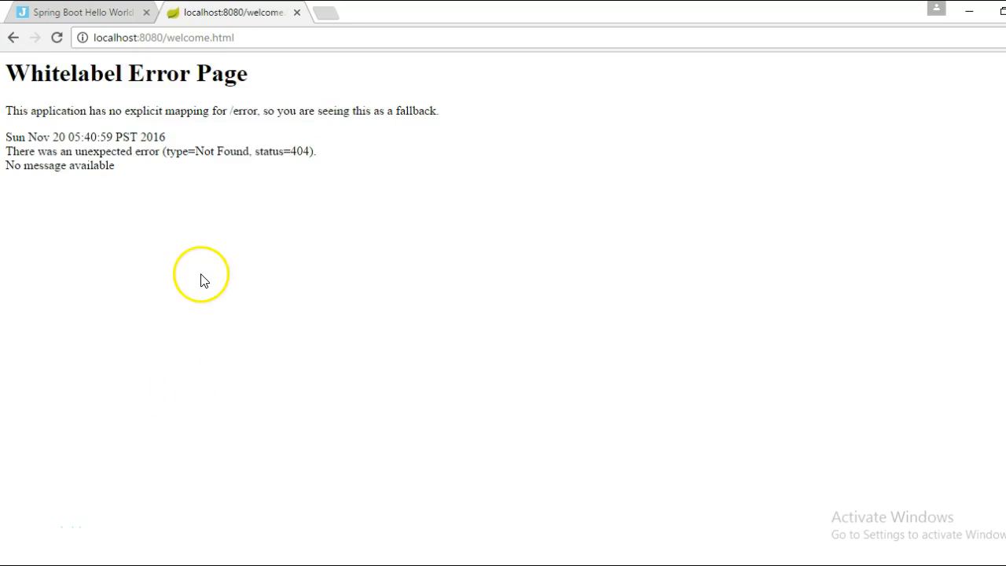
{"action": "mouse_move", "coordinate": [118, 168]}
{"action": "left_mouse_down"}
{"action": "mouse_move", "coordinate": [85, 149]}
{"action": "mouse_move", "coordinate": [15, 71]}
{"action": "left_mouse_up"}
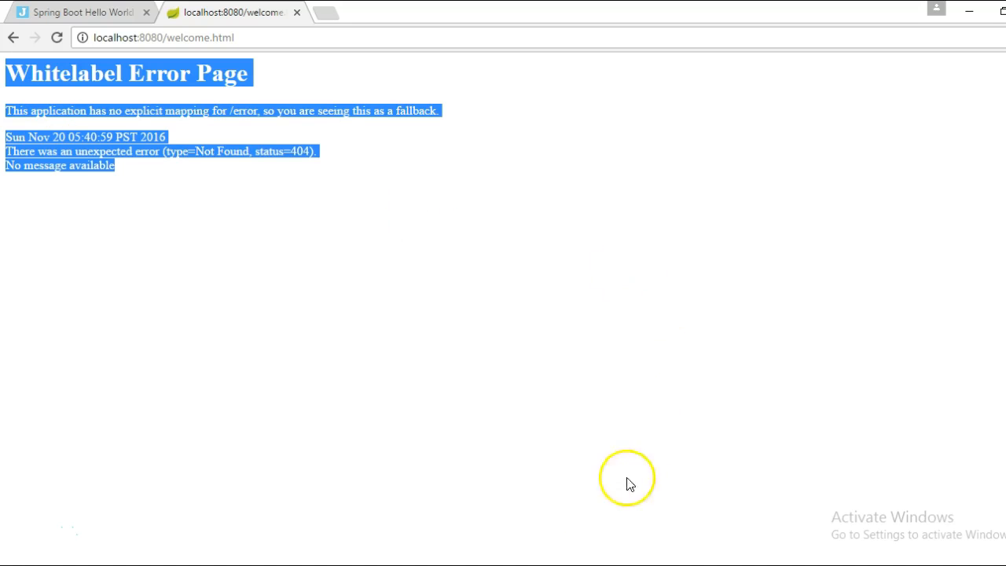
{"action": "left_click", "coordinate": [570, 558]}
{"action": "key", "text": "alt+Tab"}
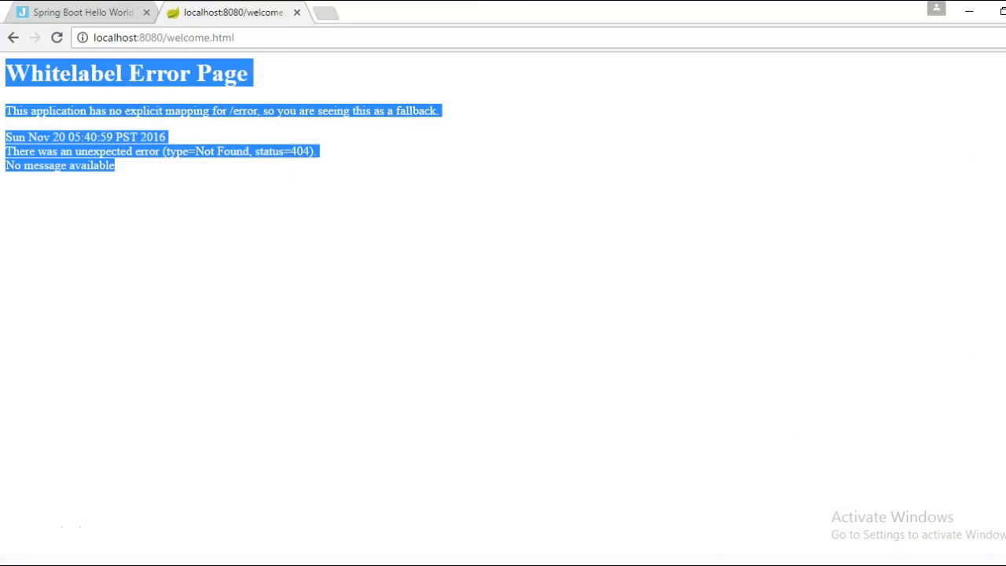
Step: Copy the tomcat-embed-jasper and jstl dependency blocks from the tutorial and return to Eclipse
{"action": "left_click", "coordinate": [78, 12]}
{"action": "scroll", "coordinate": [506, 315], "scroll_direction": "up", "scroll_amount": 8}
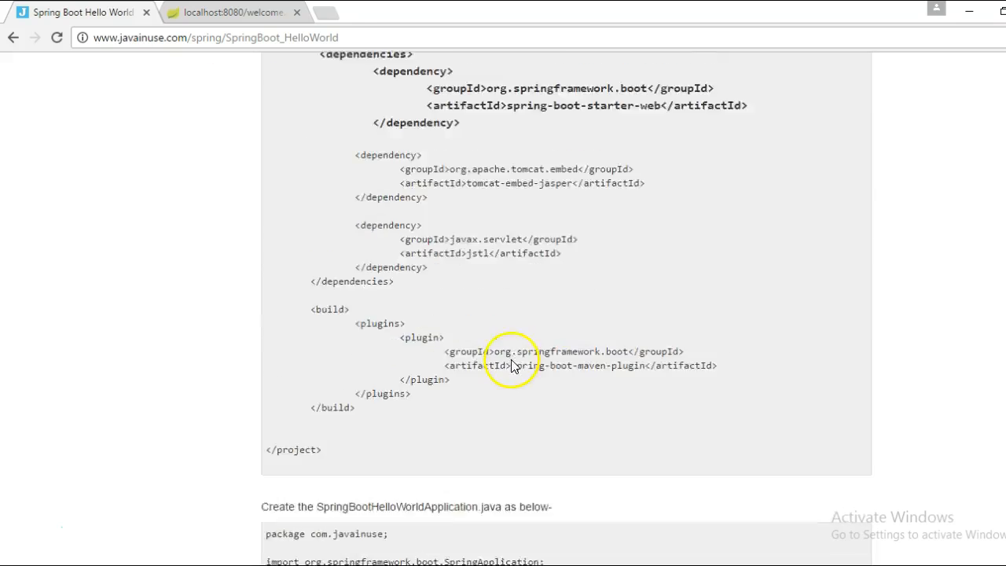
{"action": "scroll", "coordinate": [505, 354], "scroll_direction": "down", "scroll_amount": 4}
{"action": "scroll", "coordinate": [505, 377], "scroll_direction": "down", "scroll_amount": 1}
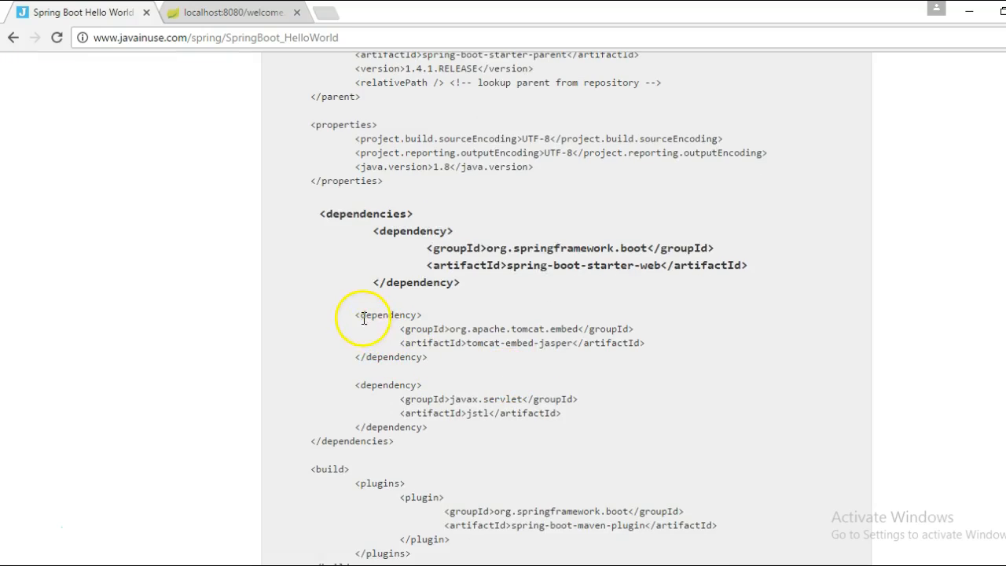
{"action": "left_click_drag", "start_coordinate": [355, 315], "coordinate": [428, 428]}
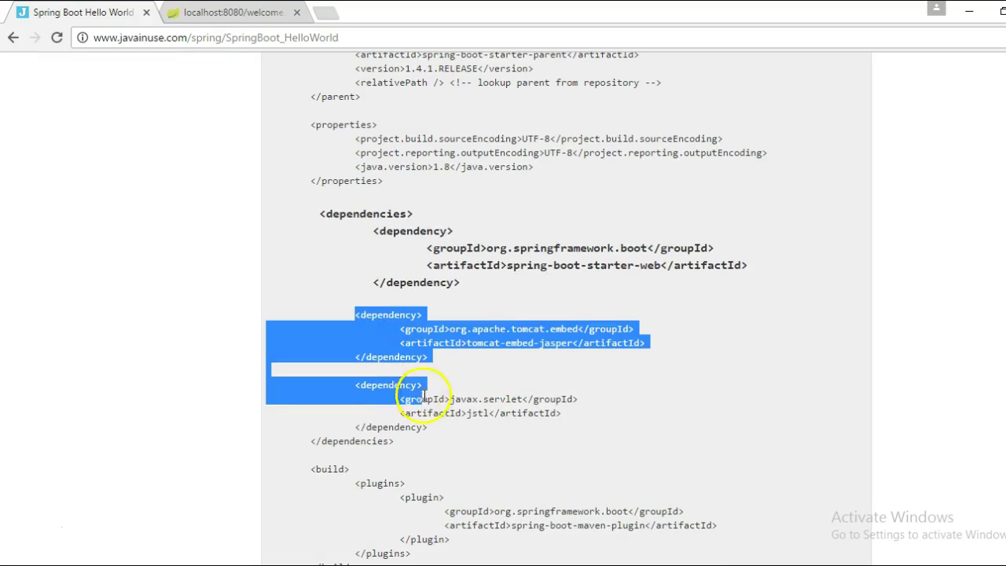
{"action": "right_click", "coordinate": [399, 340]}
{"action": "left_click", "coordinate": [428, 350]}
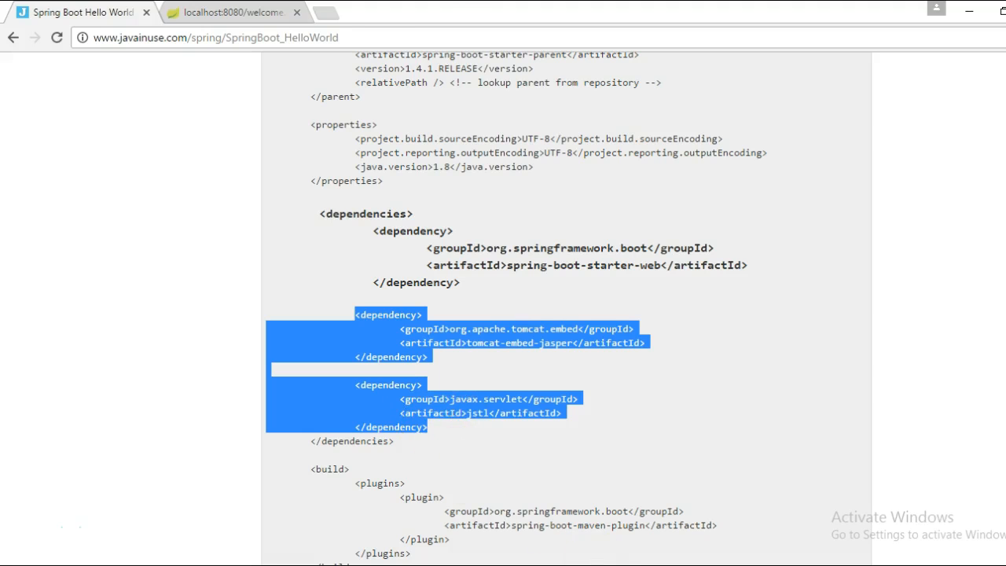
{"action": "key", "text": "alt+Tab"}
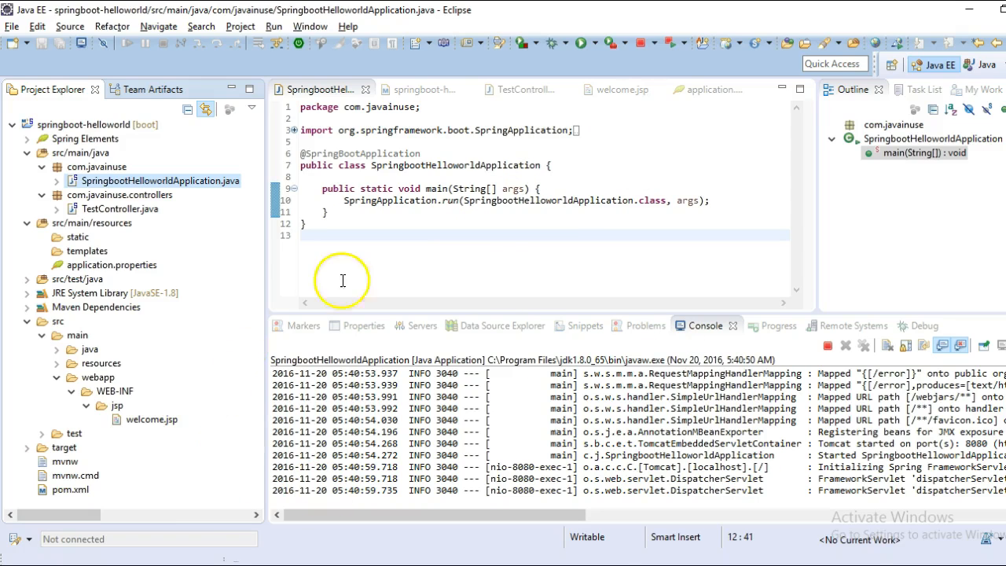
Step: Paste the tomcat-embed-jasper and jstl dependencies into pom.xml and save it
{"action": "double_click", "coordinate": [70, 488]}
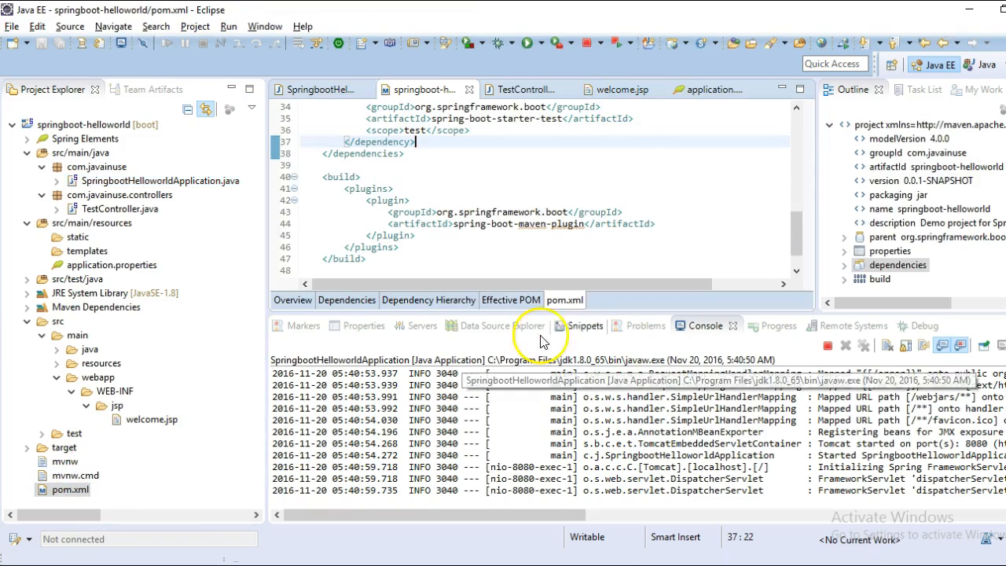
{"action": "key", "text": "Return"}
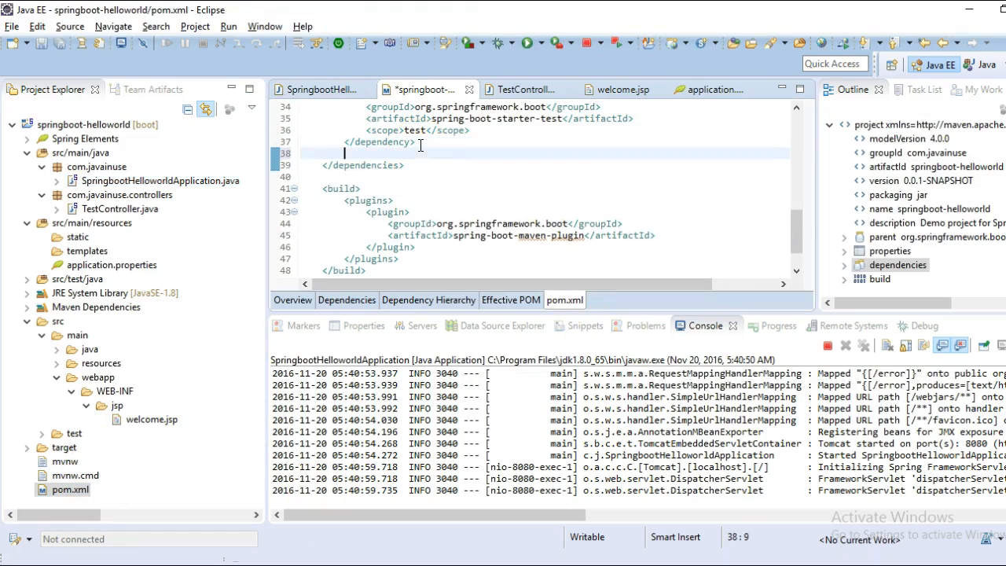
{"action": "key", "text": "ctrl+v"}
{"action": "key", "text": "ctrl+s"}
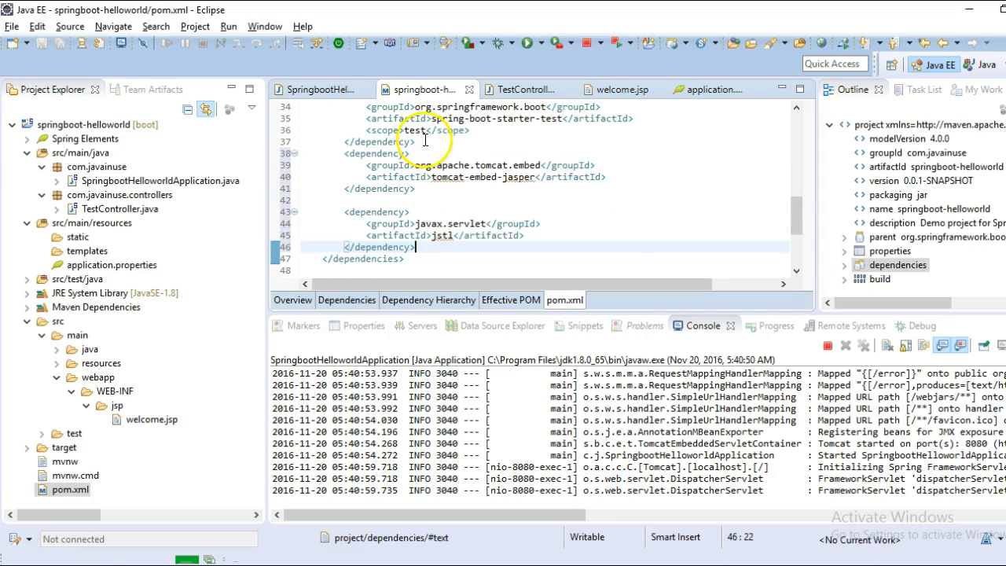
Step: Terminate the running application and bring up the actions for pom.xml
{"action": "left_click", "coordinate": [828, 346]}
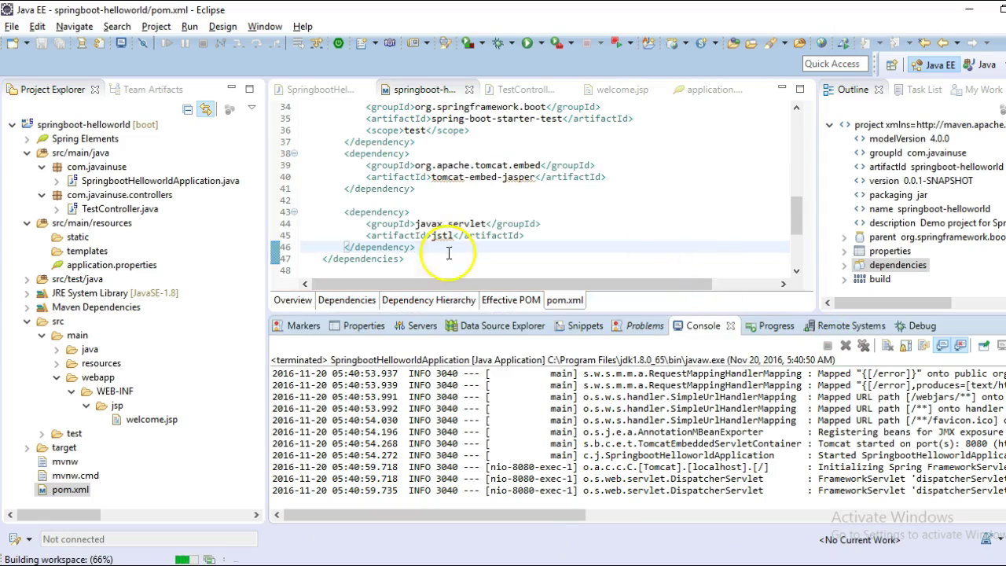
{"action": "left_click", "coordinate": [71, 490]}
{"action": "right_click", "coordinate": [82, 494]}
{"action": "mouse_move", "coordinate": [122, 378]}
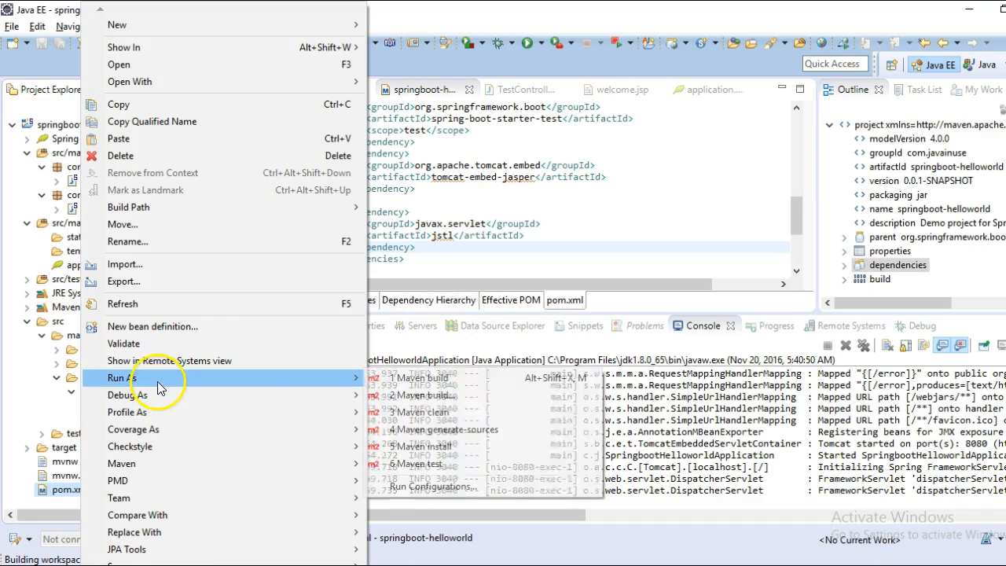
Step: Run Maven install with the new JSP dependencies until BUILD SUCCESS, then select the application class
{"action": "left_click", "coordinate": [420, 446]}
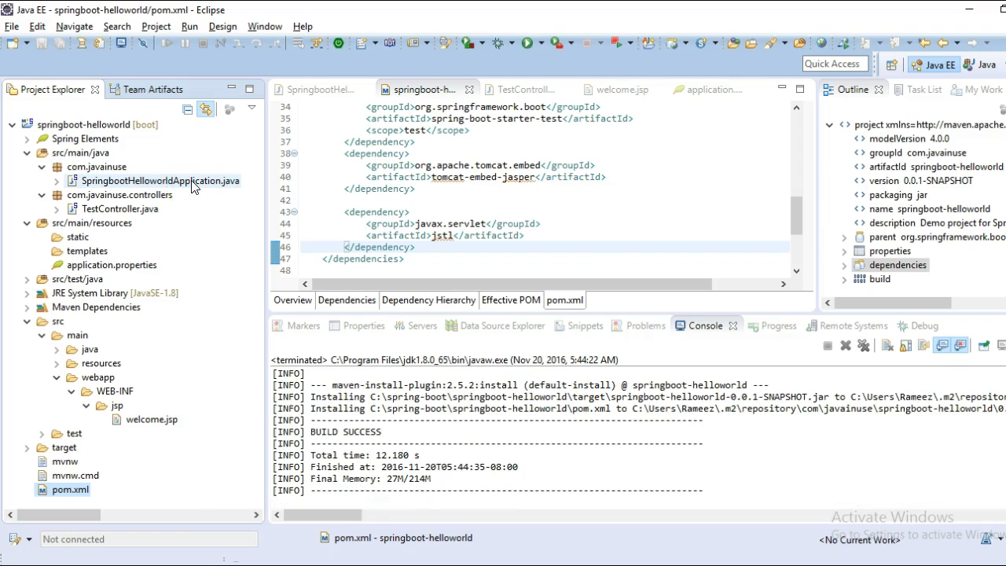
{"action": "left_click", "coordinate": [194, 187]}
Step: Relaunch SpringbootHelloworldApplication as a Java Application so Tomcat runs on port 8080
{"action": "right_click", "coordinate": [194, 187]}
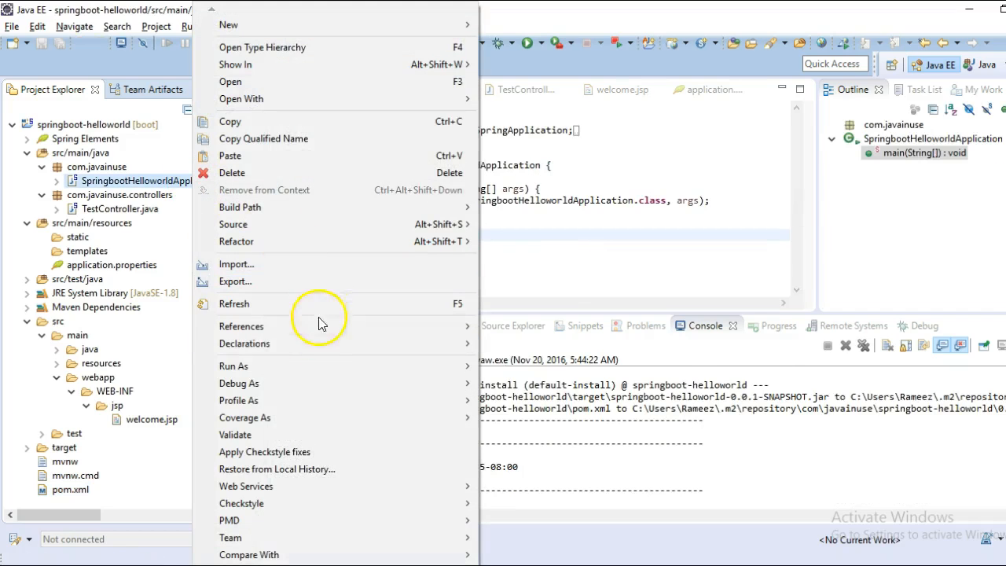
{"action": "left_click", "coordinate": [519, 367]}
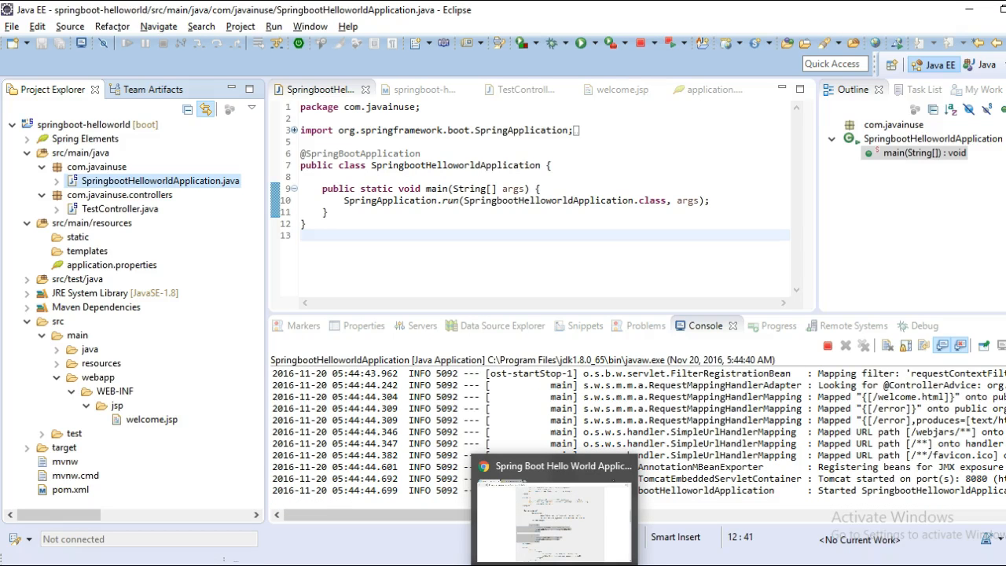
Step: Reload localhost:8080/welcome.html in Chrome and highlight the 'Welcome to Spring Boot' heading
{"action": "left_click", "coordinate": [554, 515]}
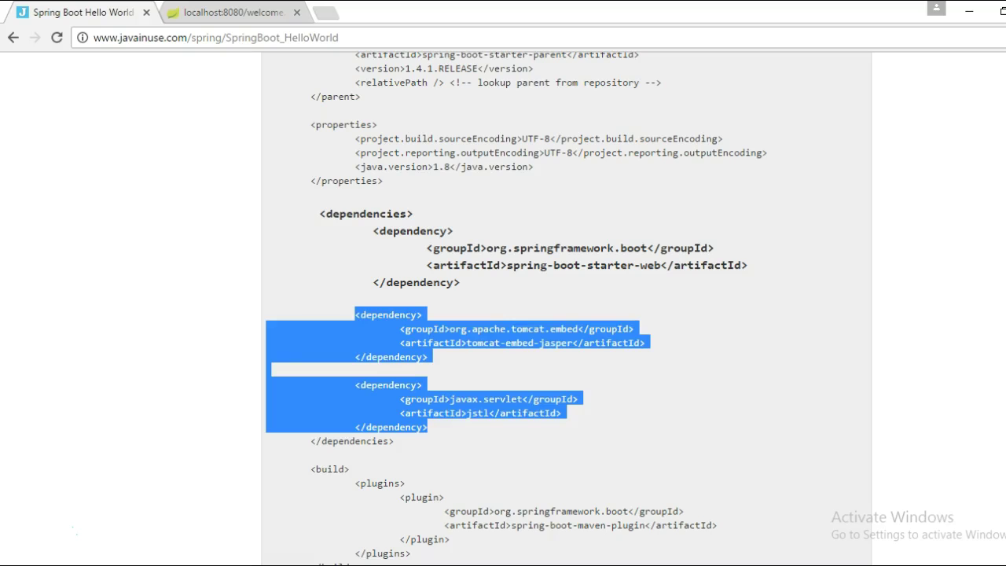
{"action": "left_click", "coordinate": [233, 12]}
{"action": "left_click", "coordinate": [246, 37]}
{"action": "key", "text": "Return"}
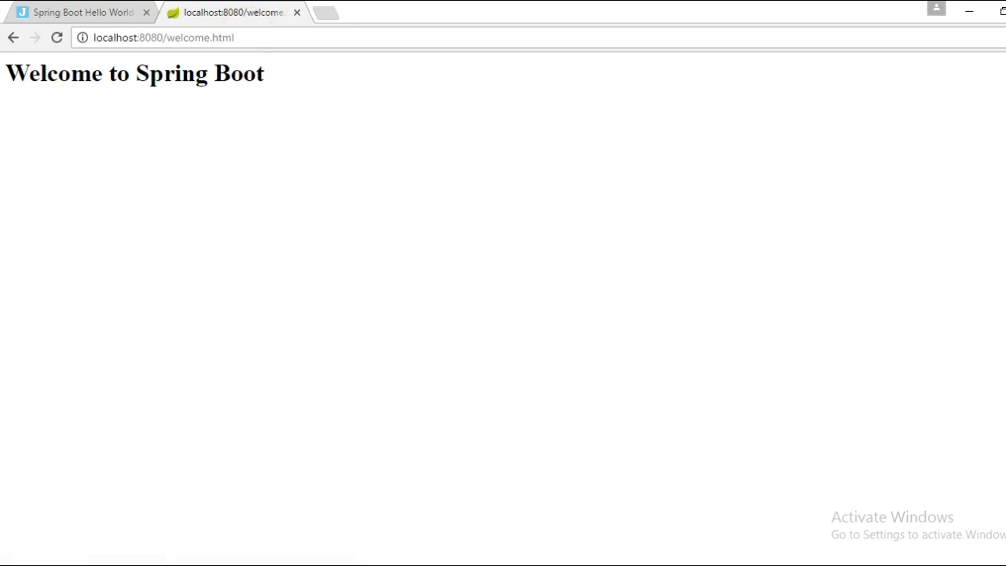
{"action": "left_click_drag", "start_coordinate": [267, 75], "coordinate": [7, 74]}
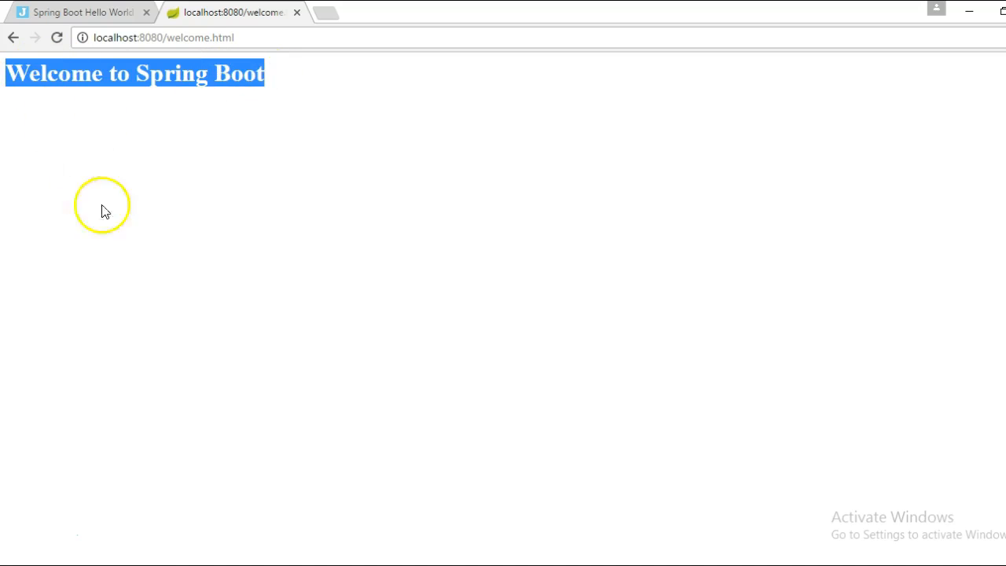
Step: On the tutorial tab, start downloading the Spring Boot Hello World Application source code
{"action": "key", "text": "alt+Tab"}
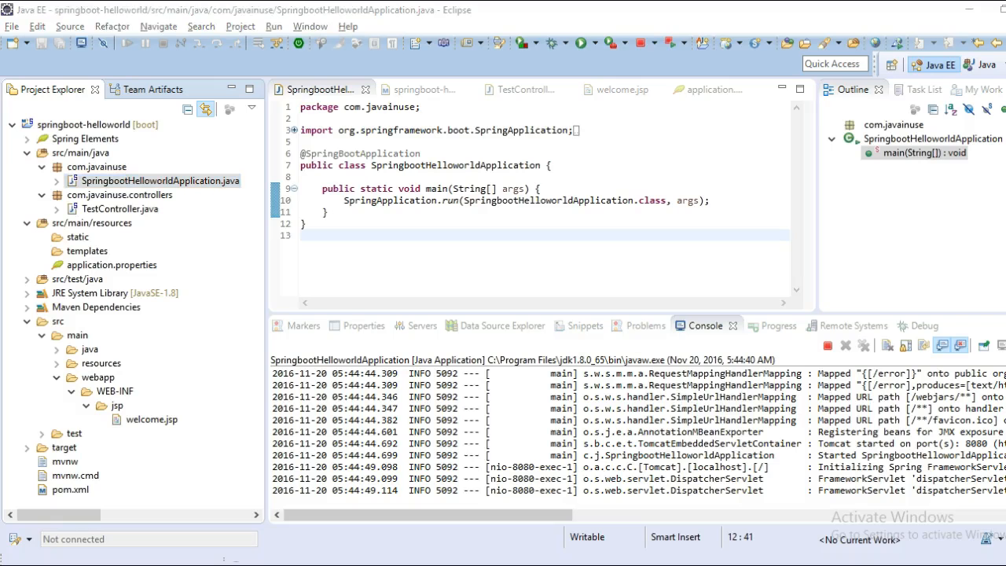
{"action": "key", "text": "alt+Tab"}
{"action": "scroll", "coordinate": [872, 397], "scroll_direction": "down", "scroll_amount": 10}
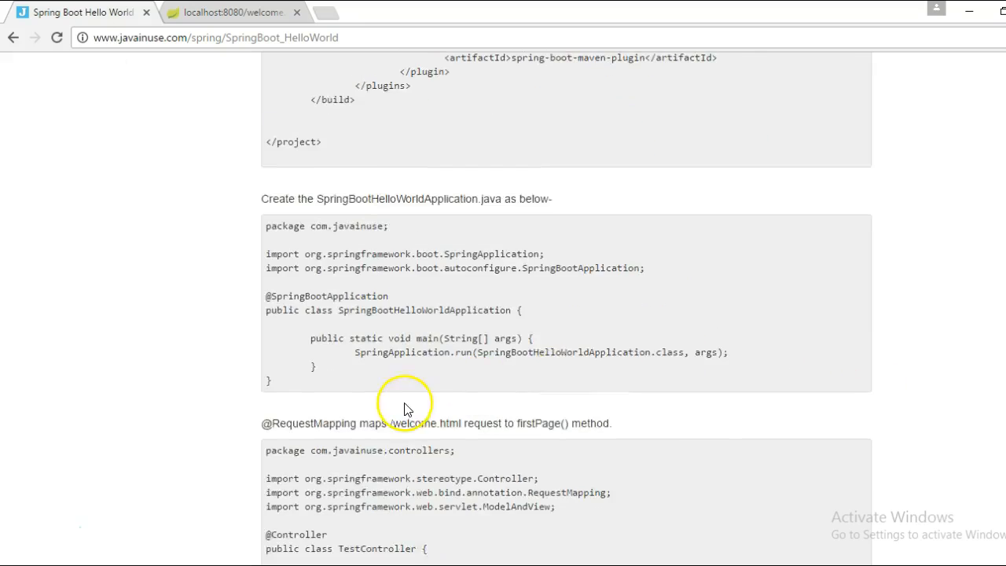
{"action": "scroll", "coordinate": [408, 415], "scroll_direction": "down", "scroll_amount": 10}
{"action": "scroll", "coordinate": [419, 409], "scroll_direction": "up", "scroll_amount": 2}
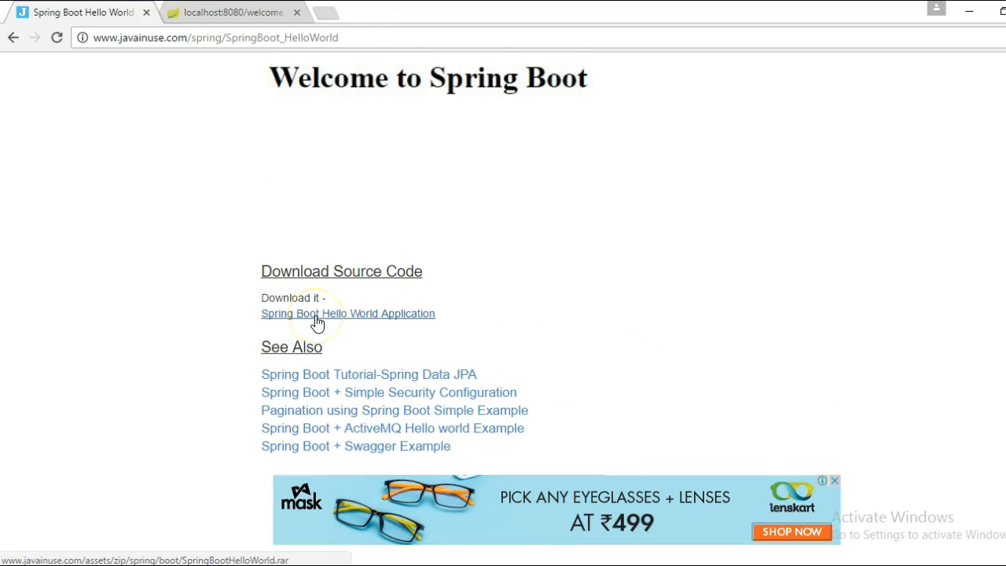
{"action": "left_click", "coordinate": [317, 321]}
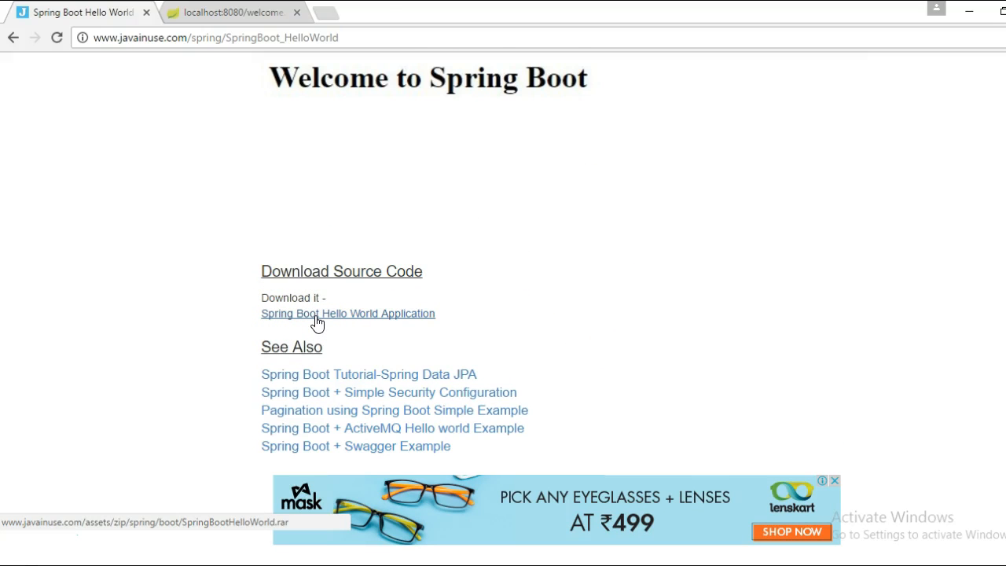